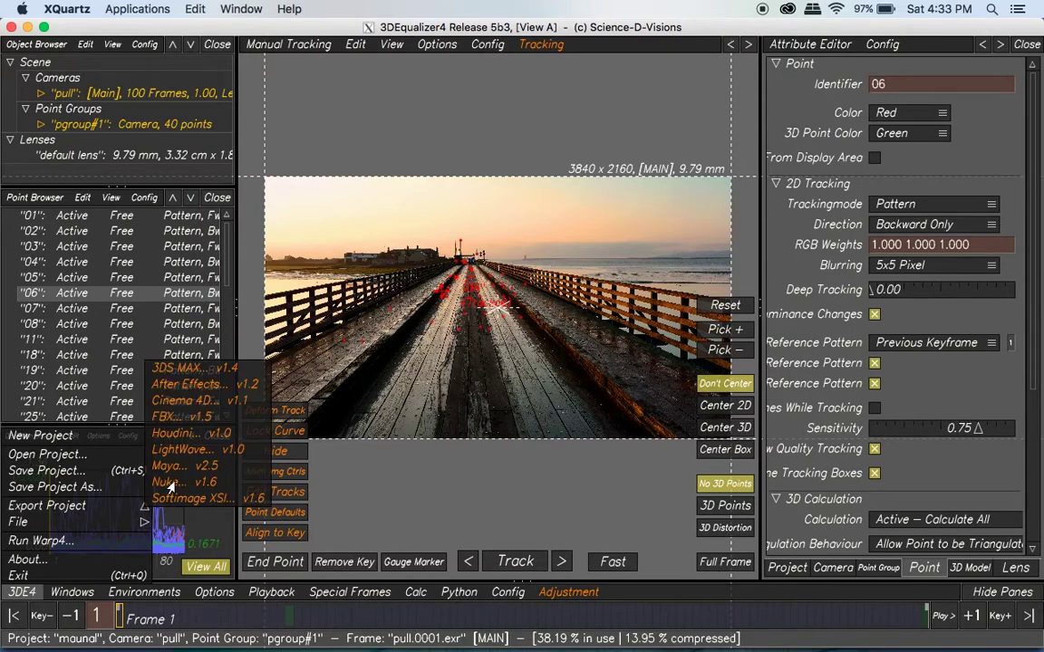
Start a Maya MEL-script export and set the export file to pull_maya in the pull track folder.
{"action": "left_click", "coordinate": [181, 467]}
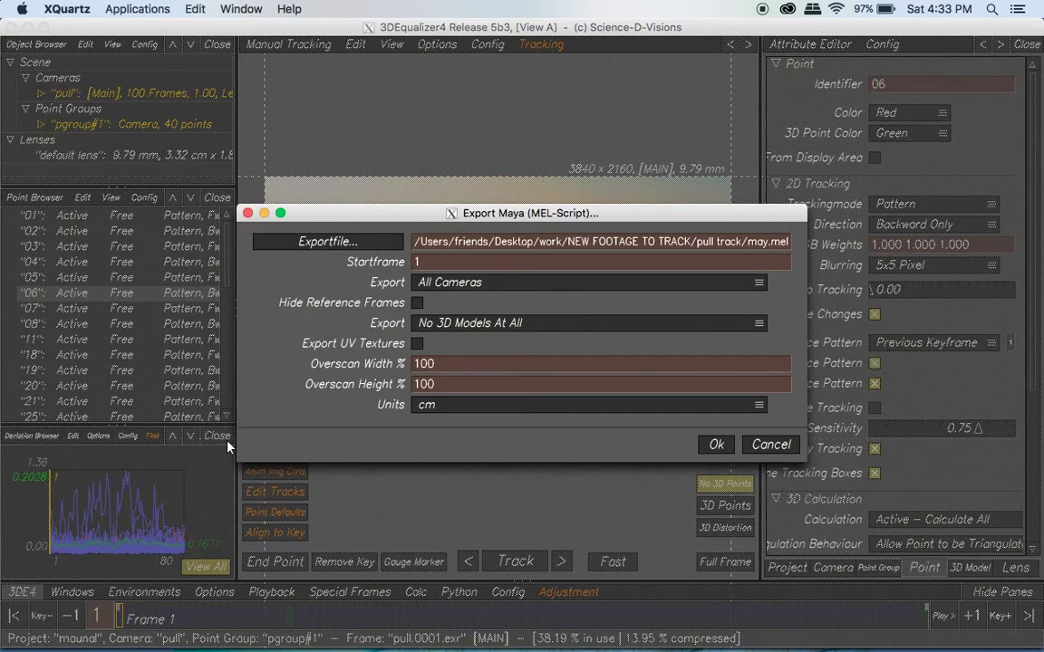
{"action": "left_click_drag", "start_coordinate": [468, 214], "coordinate": [407, 130]}
{"action": "left_click_drag", "start_coordinate": [295, 136], "coordinate": [269, 135]}
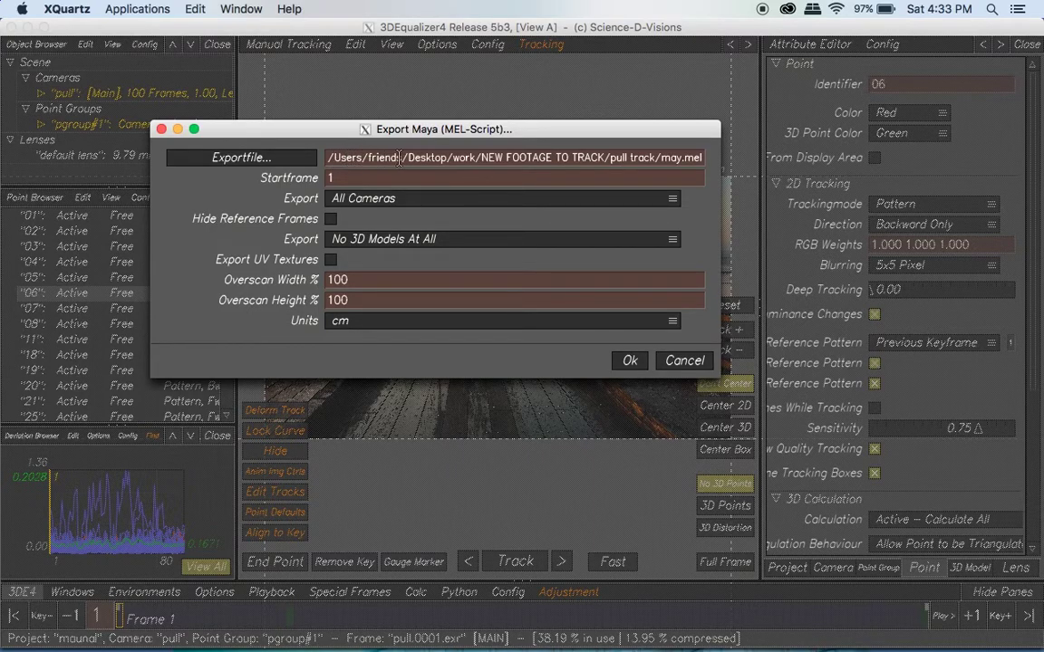
{"action": "left_click", "coordinate": [276, 165]}
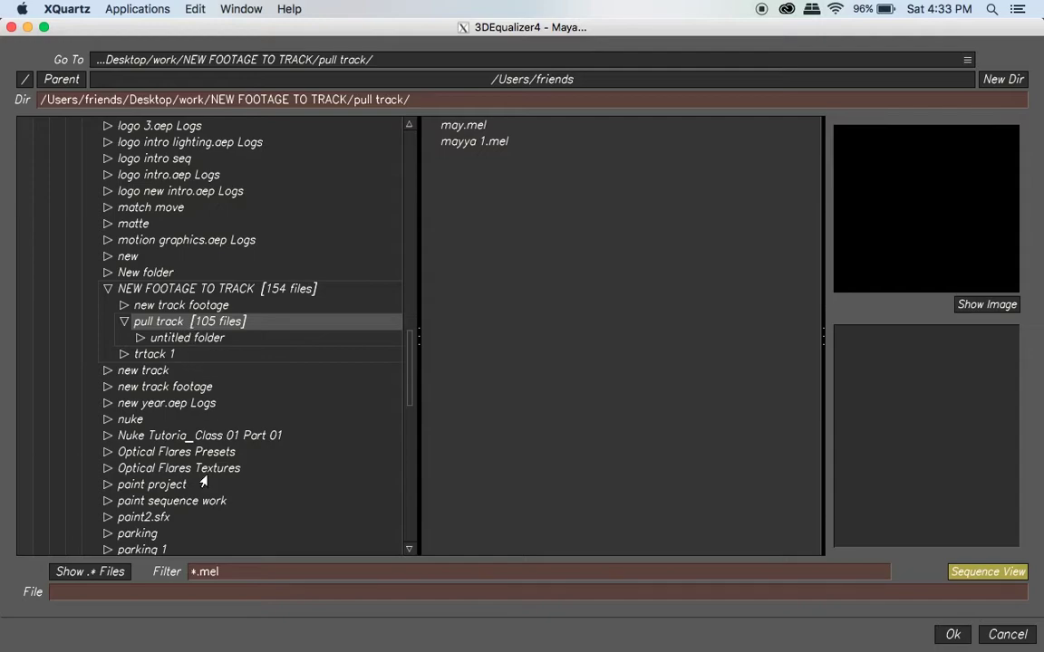
{"action": "left_click", "coordinate": [136, 592]}
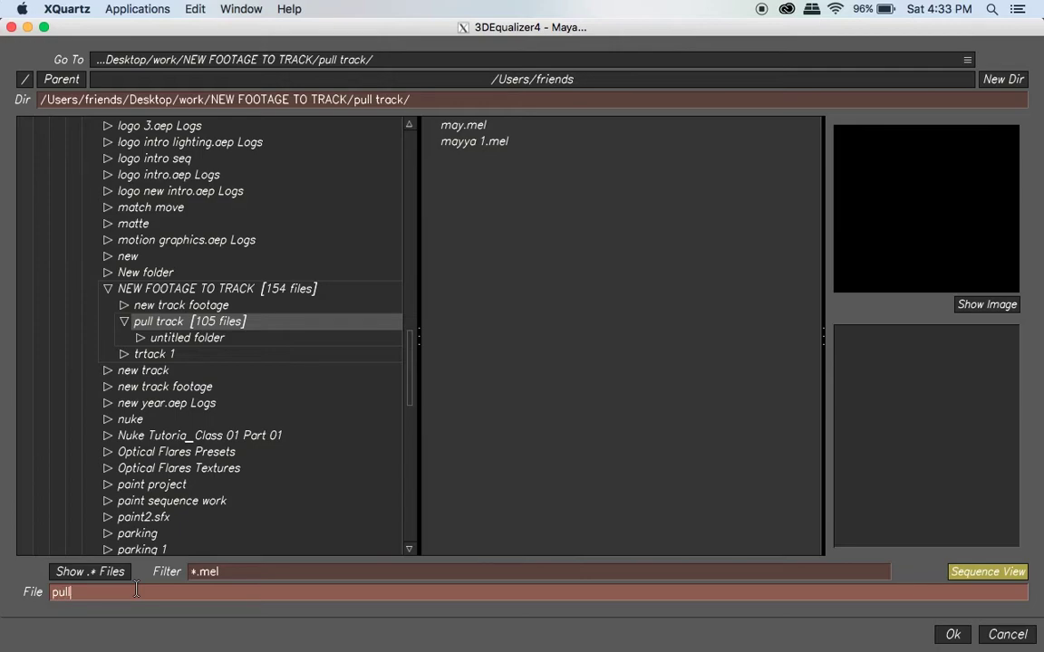
{"action": "type", "text": "pull_maya"}
{"action": "left_click", "coordinate": [951, 636]}
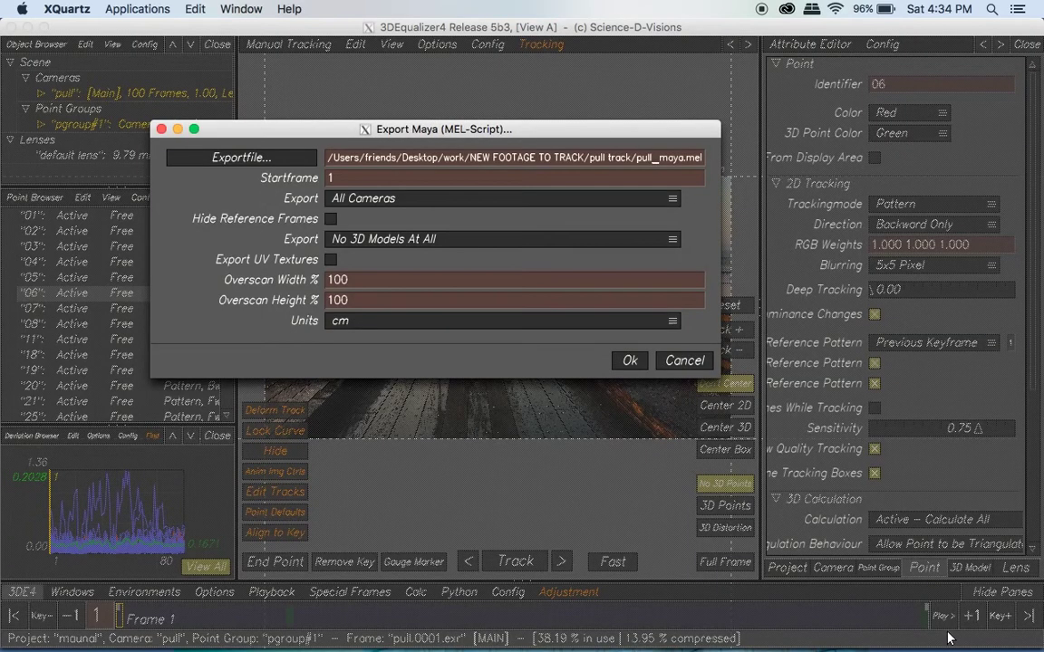
Set the export's start frame to 1 and include All Cameras.
{"action": "left_click", "coordinate": [331, 179]}
{"action": "type", "text": "1"}
{"action": "left_click", "coordinate": [331, 201]}
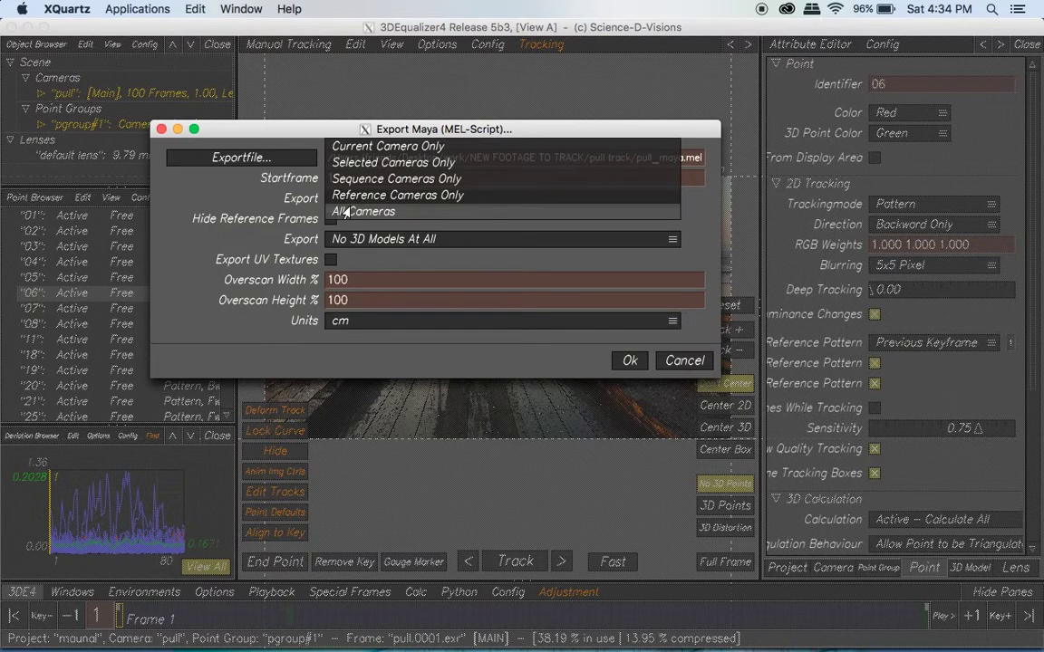
{"action": "left_click", "coordinate": [345, 212]}
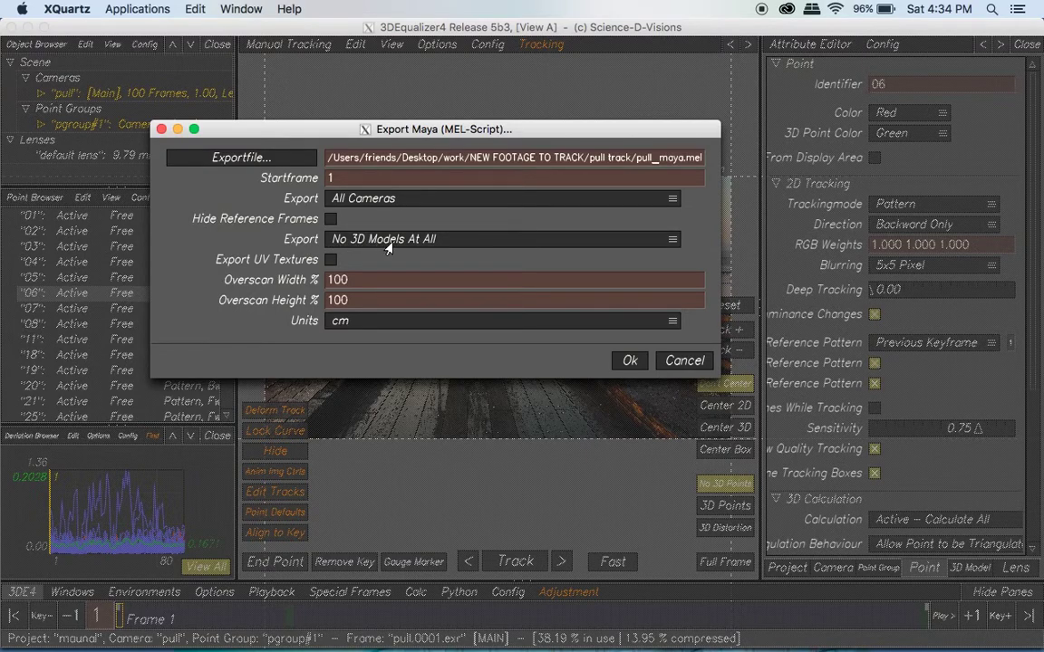
Set the 3D model export to Selected 3D Models Only, with Export UV Textures disabled.
{"action": "left_click_drag", "start_coordinate": [395, 134], "coordinate": [451, 148]}
{"action": "left_click_drag", "start_coordinate": [478, 294], "coordinate": [374, 212]}
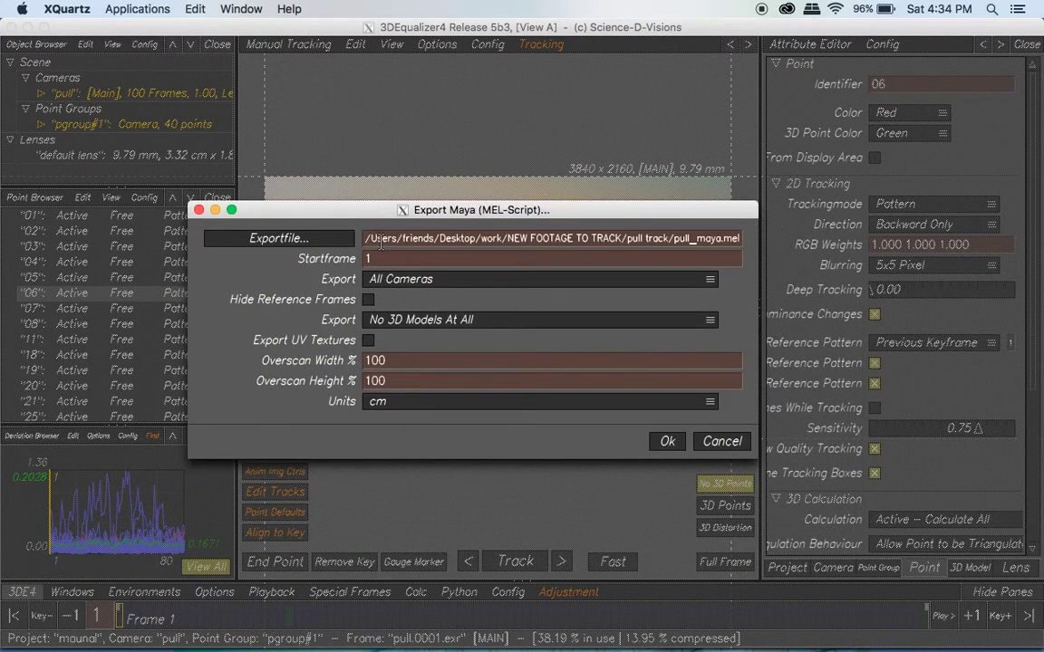
{"action": "left_click", "coordinate": [425, 320]}
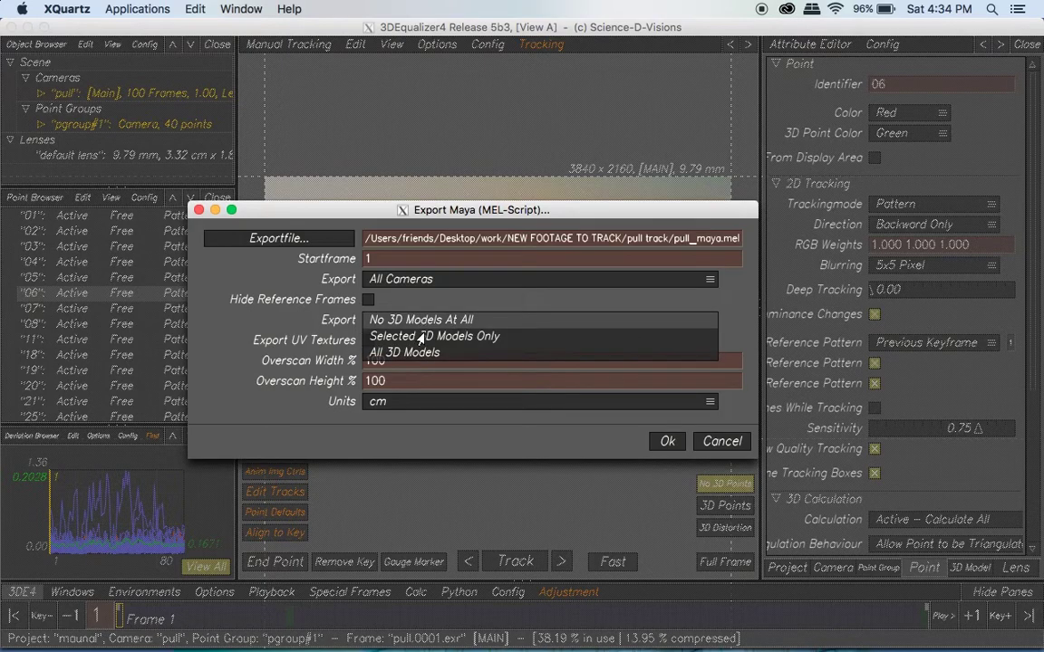
{"action": "left_click", "coordinate": [426, 335]}
{"action": "left_click", "coordinate": [424, 321]}
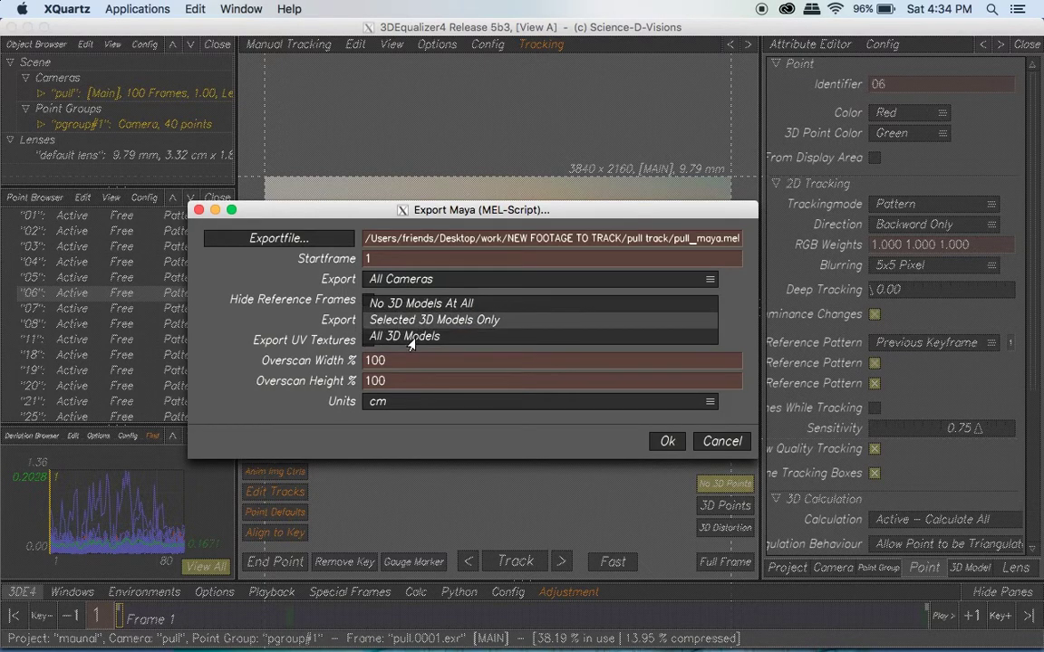
{"action": "left_click", "coordinate": [409, 335]}
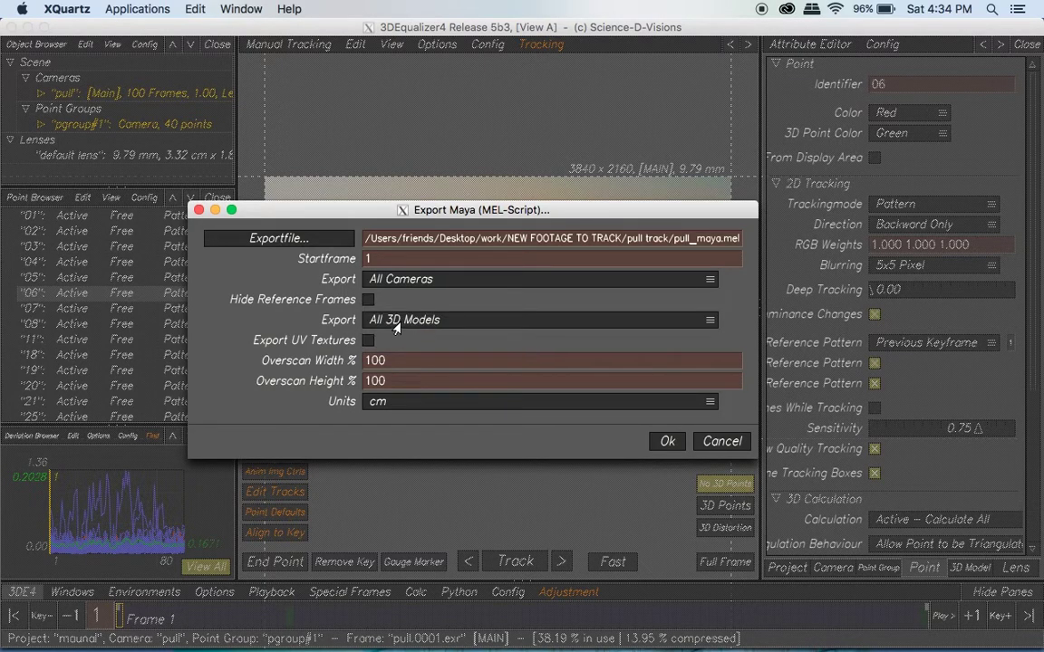
{"action": "left_click", "coordinate": [396, 325]}
{"action": "left_click", "coordinate": [394, 304]}
{"action": "left_click", "coordinate": [368, 342]}
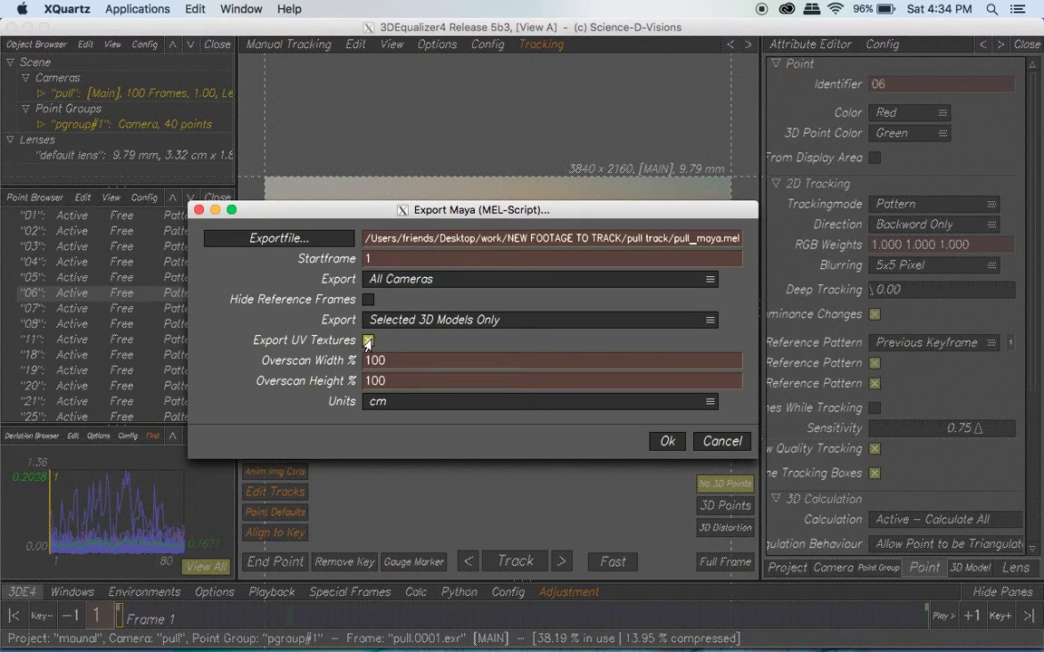
{"action": "left_click", "coordinate": [367, 341]}
Set the export units to cm and run the Maya export, dismissing the closing message.
{"action": "left_click_drag", "start_coordinate": [376, 206], "coordinate": [362, 122]}
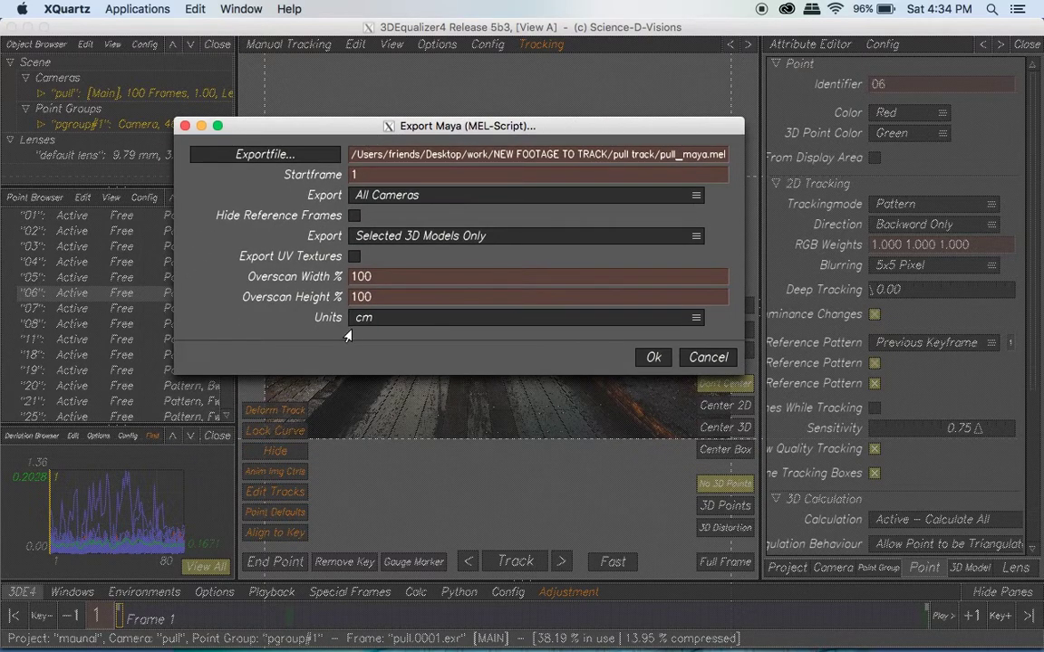
{"action": "left_click", "coordinate": [372, 318]}
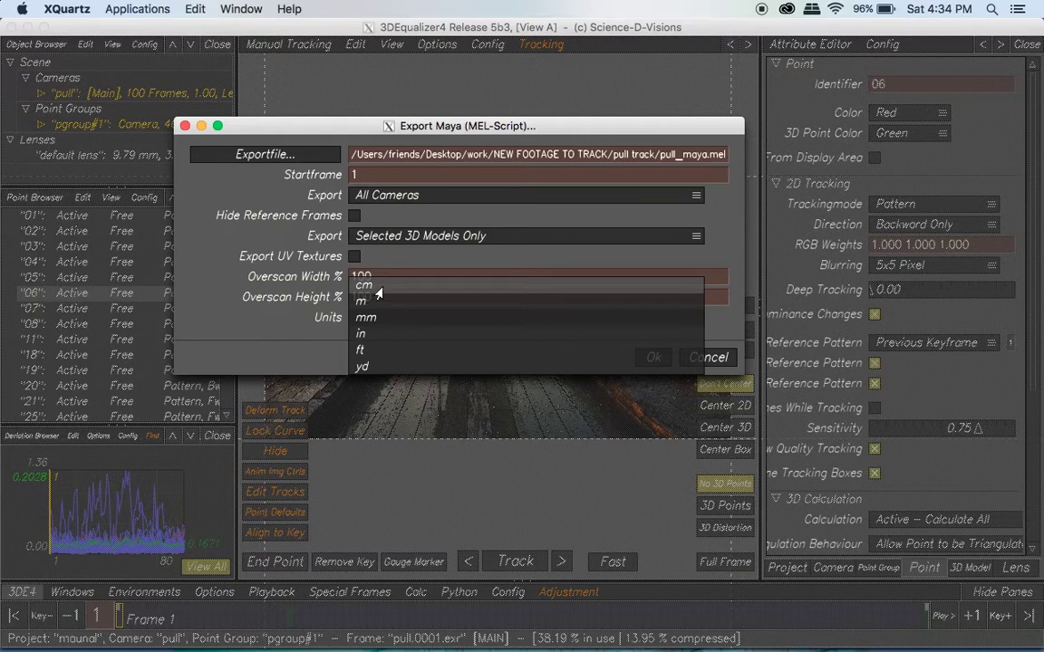
{"action": "left_click", "coordinate": [378, 292]}
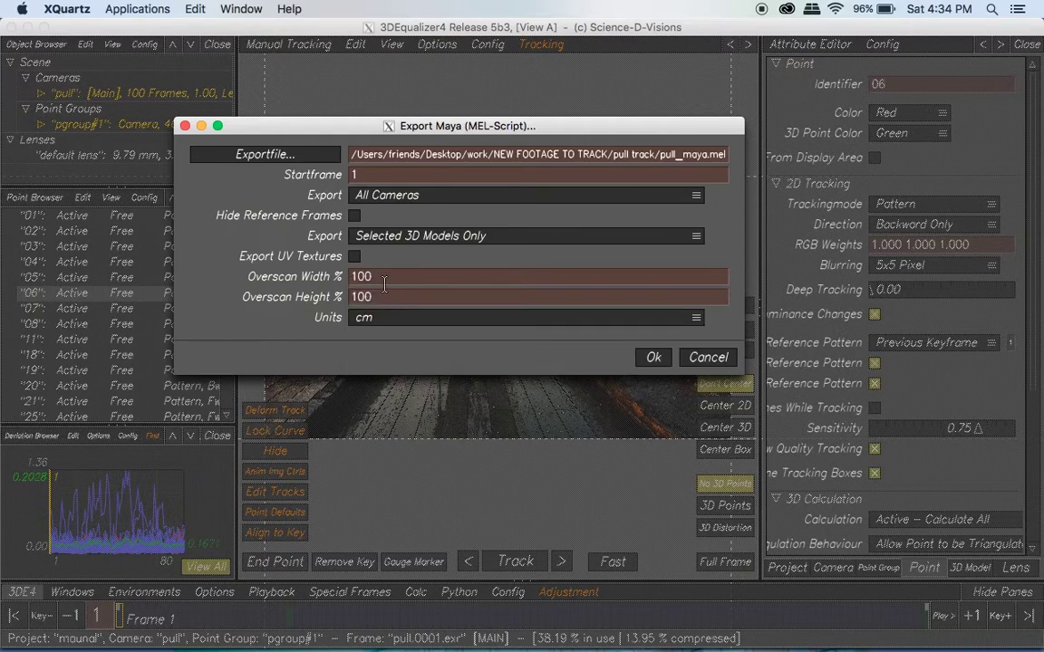
{"action": "left_click", "coordinate": [652, 359]}
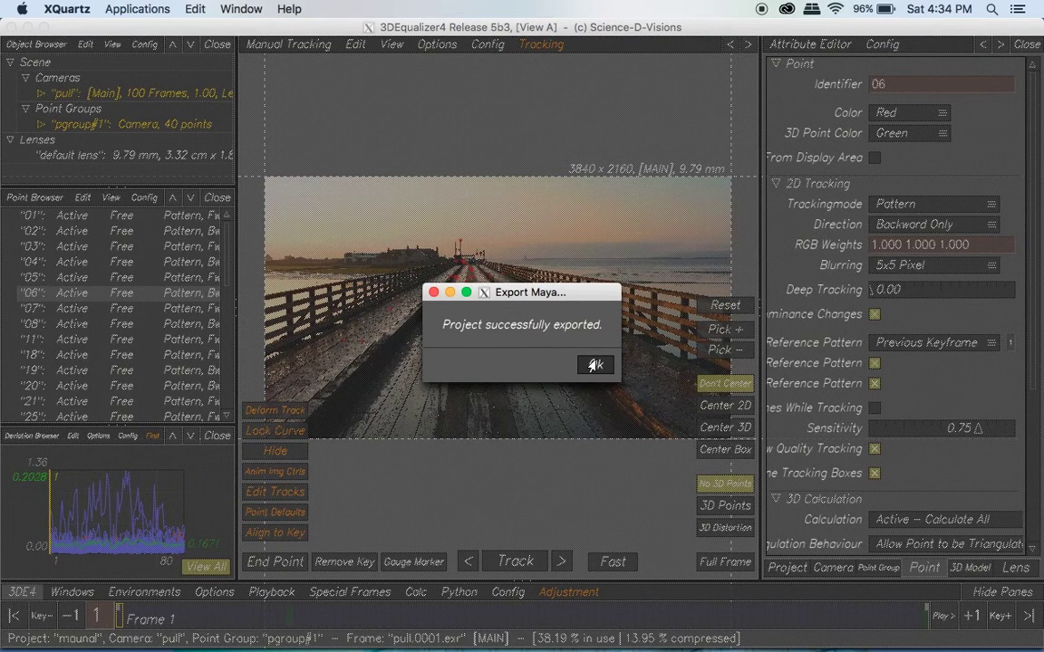
{"action": "left_click", "coordinate": [596, 364]}
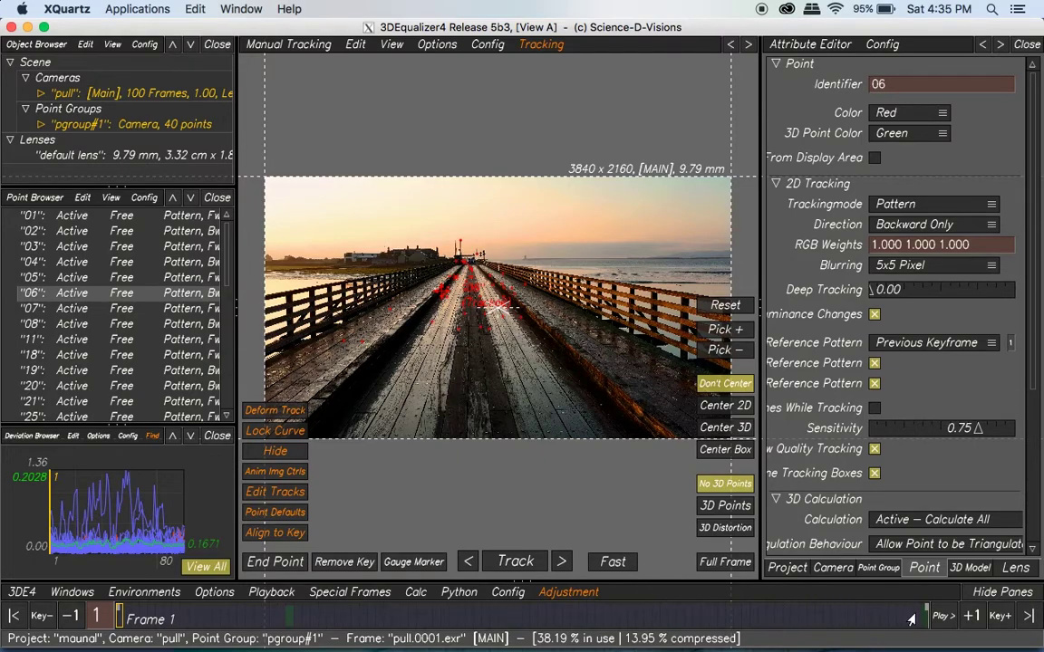
Play the tracked footage briefly and return to frame 1.
{"action": "left_click", "coordinate": [940, 617]}
{"action": "left_click", "coordinate": [938, 617]}
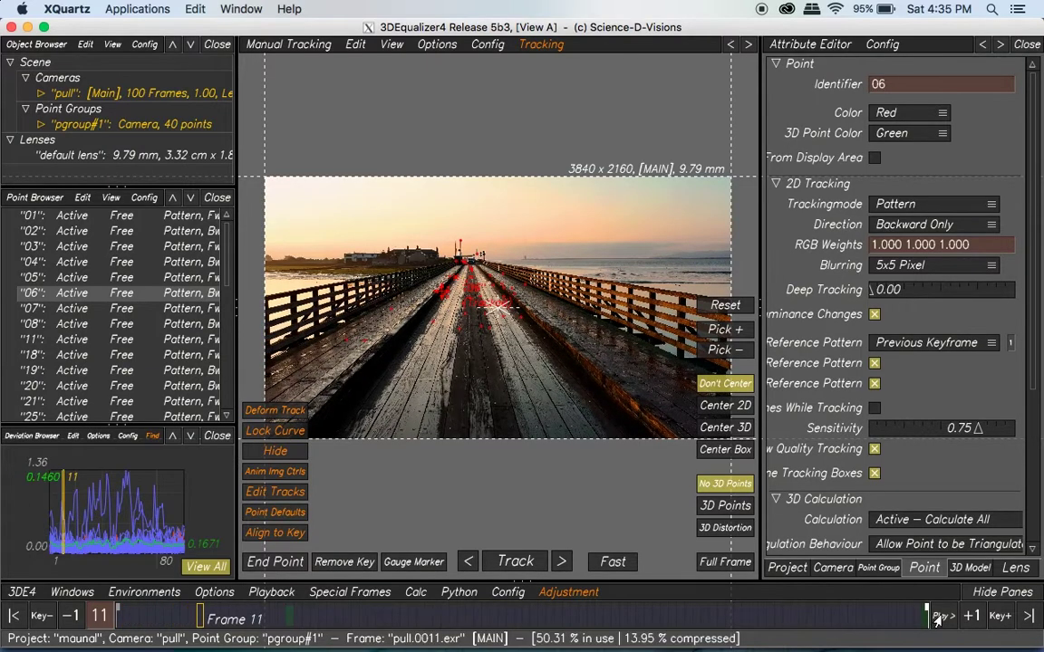
{"action": "left_click_drag", "start_coordinate": [174, 620], "coordinate": [93, 619]}
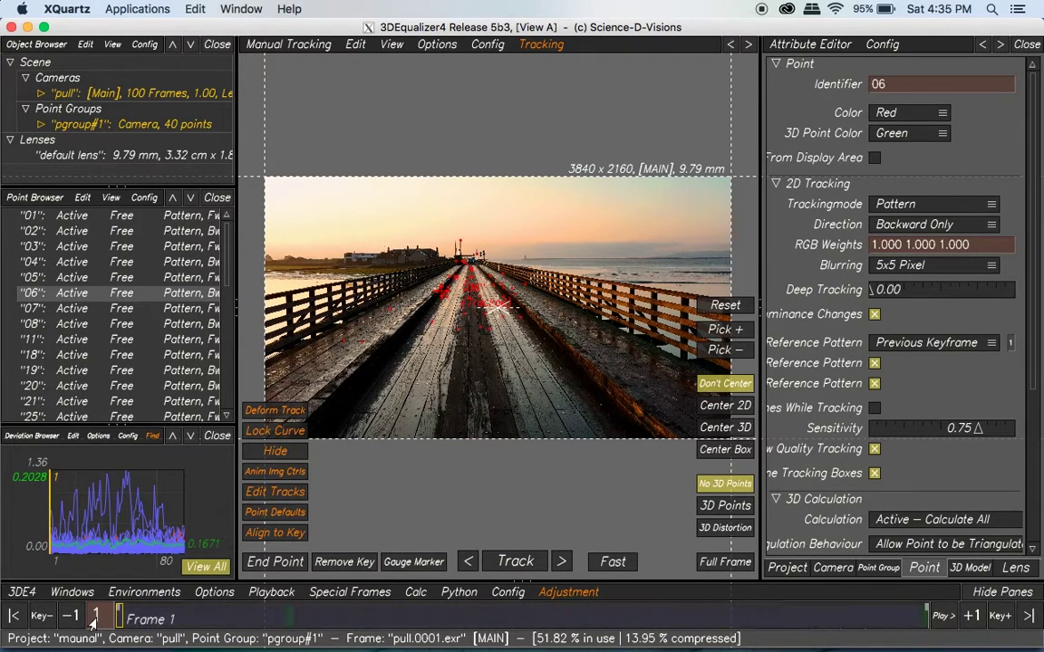
In the Overview Controls, select all tracking points from 01 to 65 and hide them from the display area.
{"action": "left_click", "coordinate": [274, 44]}
{"action": "left_click", "coordinate": [272, 60]}
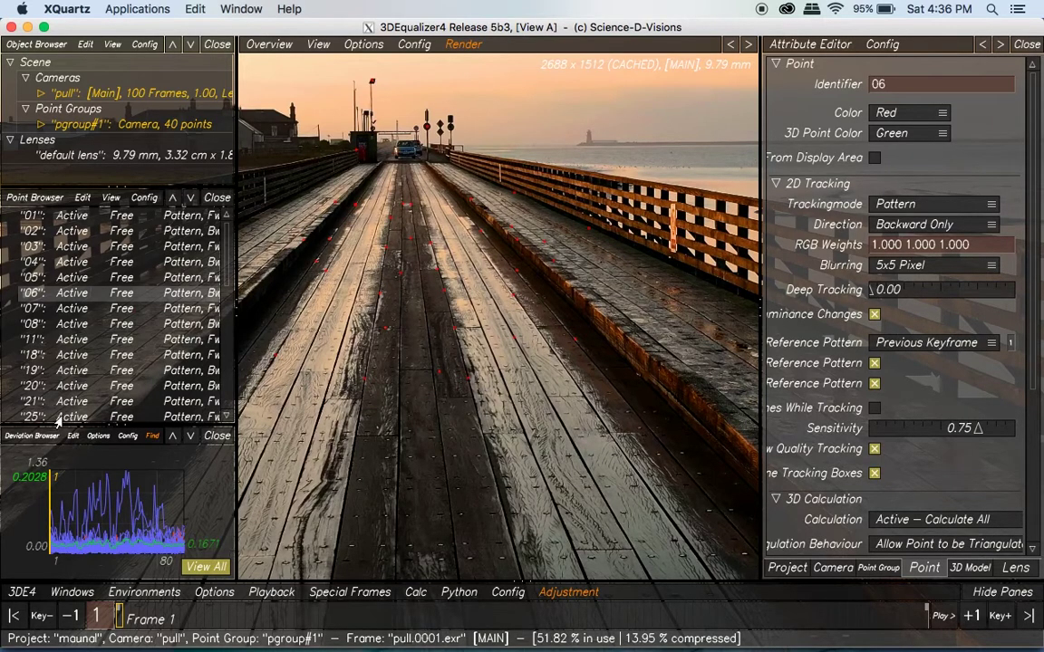
{"action": "left_click", "coordinate": [37, 216]}
{"action": "scroll", "coordinate": [45, 299], "scroll_direction": "down", "scroll_amount": 10}
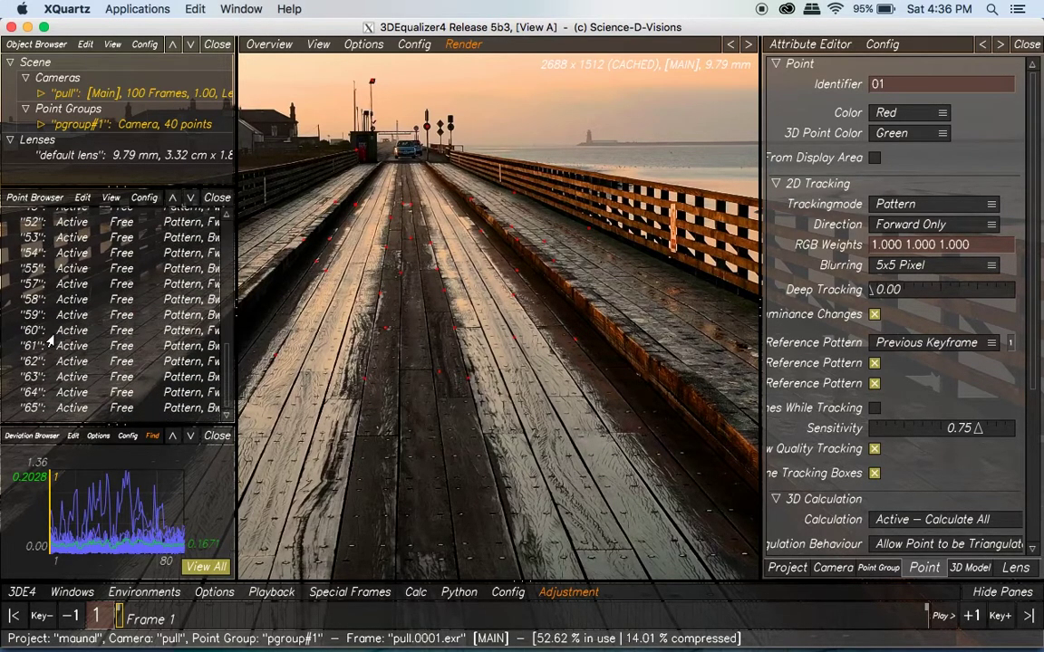
{"action": "left_click", "coordinate": [43, 409], "text": "shift"}
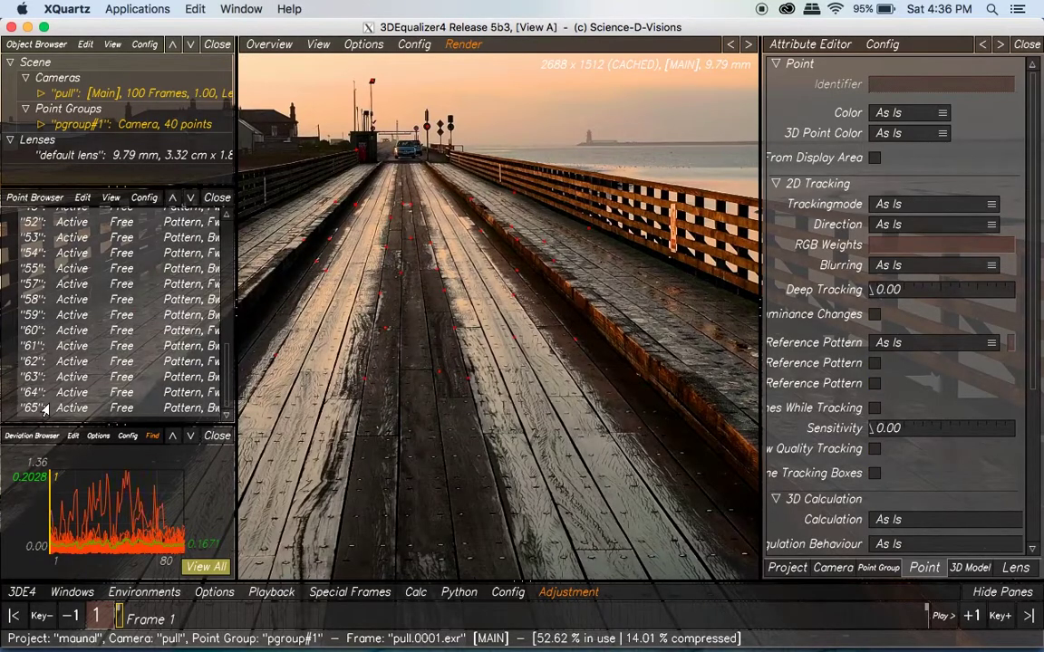
{"action": "right_click", "coordinate": [78, 234]}
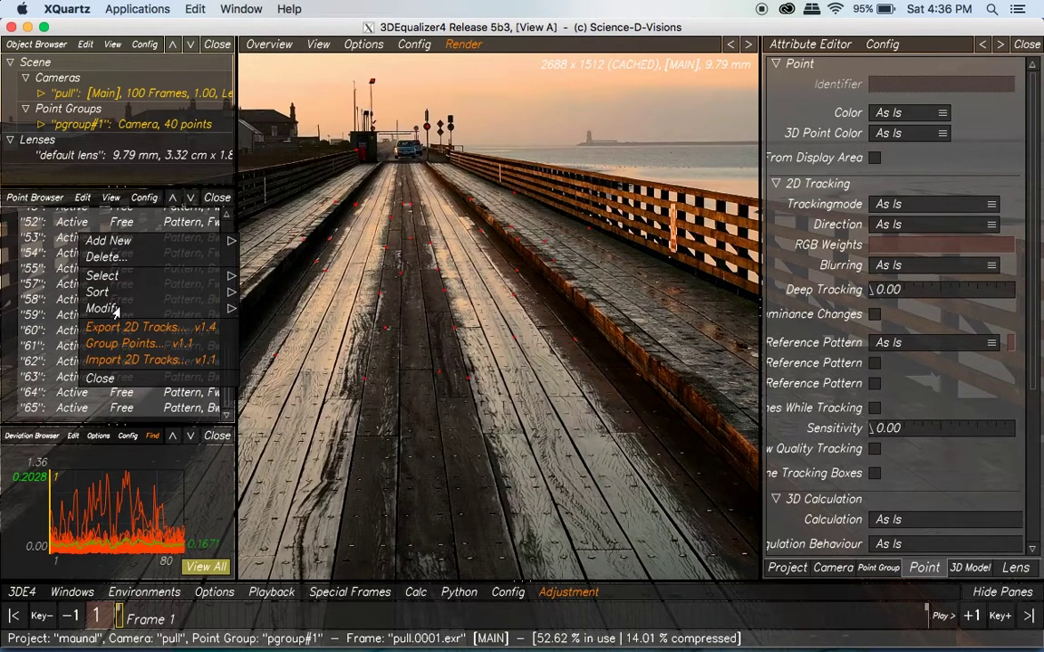
{"action": "mouse_move", "coordinate": [107, 308]}
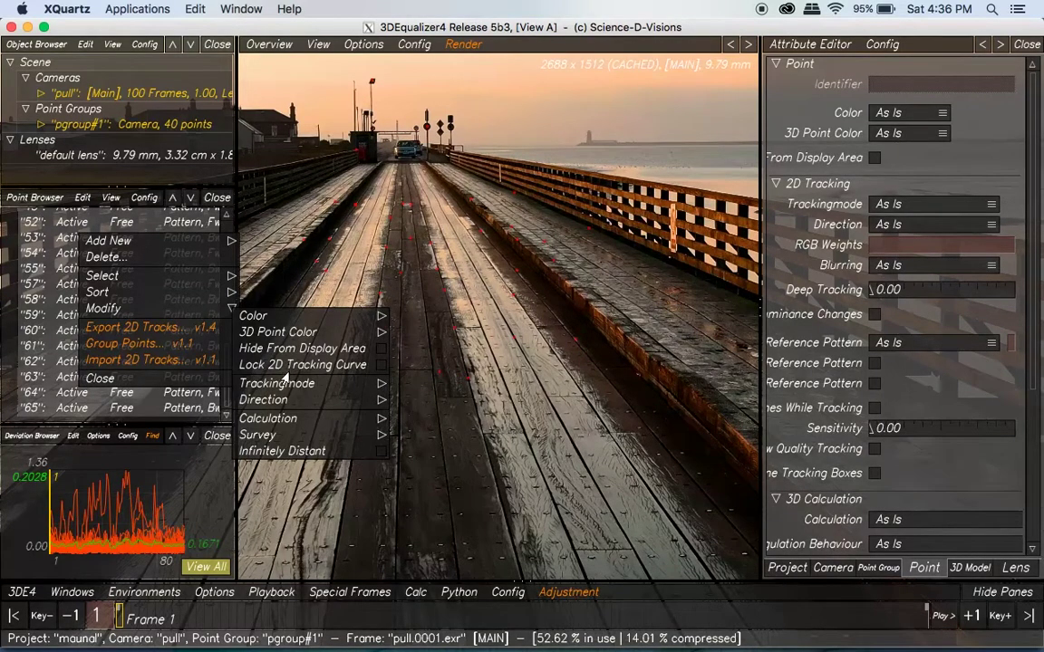
{"action": "left_click", "coordinate": [335, 356]}
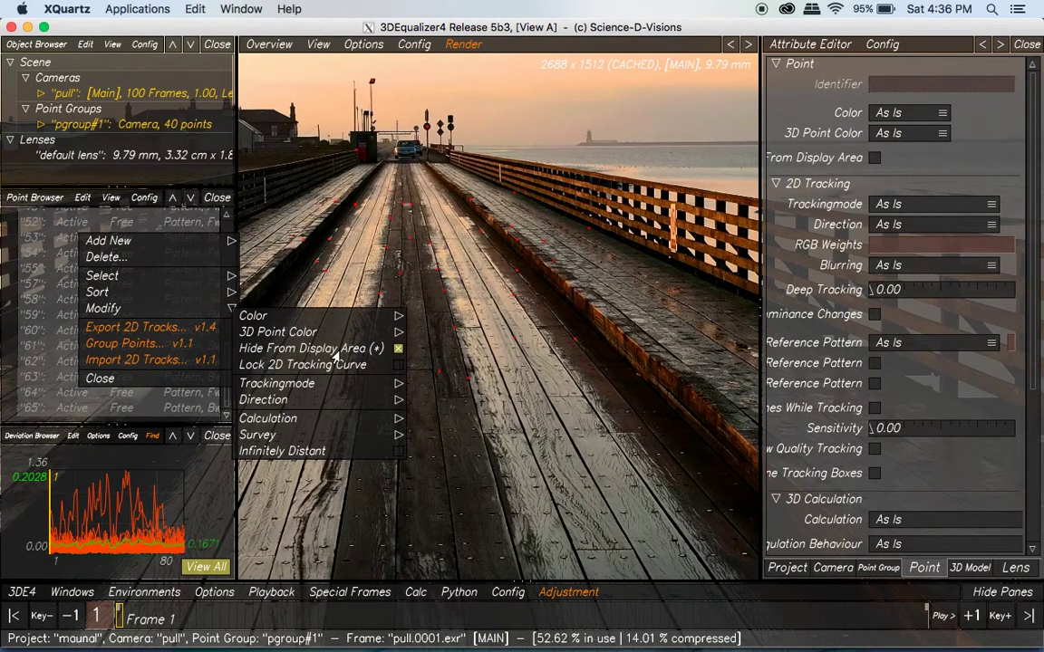
{"action": "left_click", "coordinate": [311, 241]}
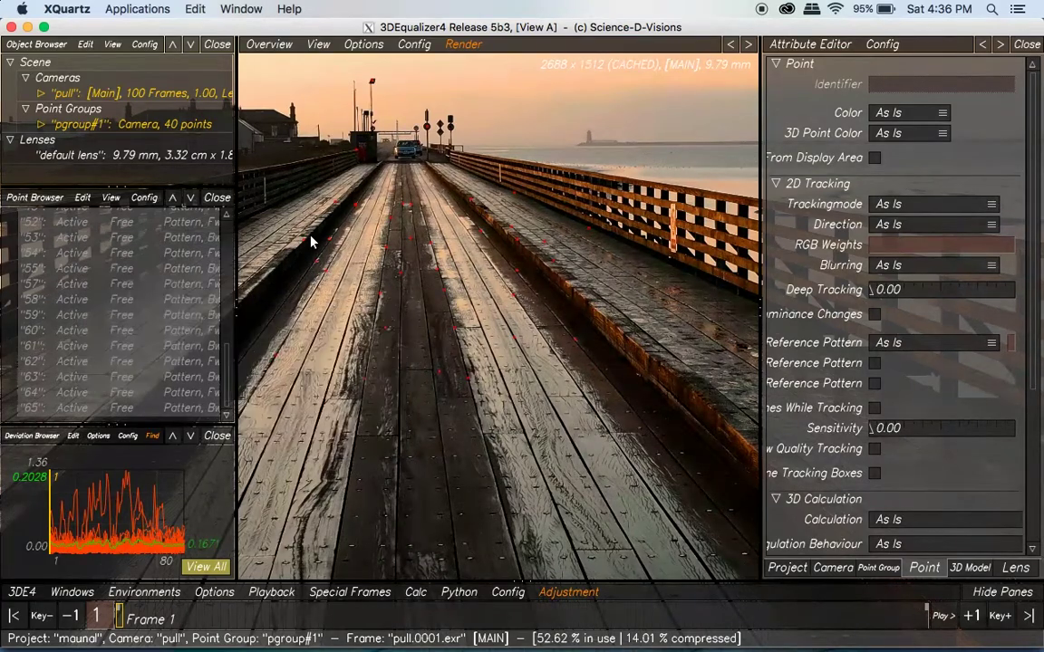
Turn off Show FOV for the overview and scrub the footage, returning to frame 1.
{"action": "left_click", "coordinate": [317, 44]}
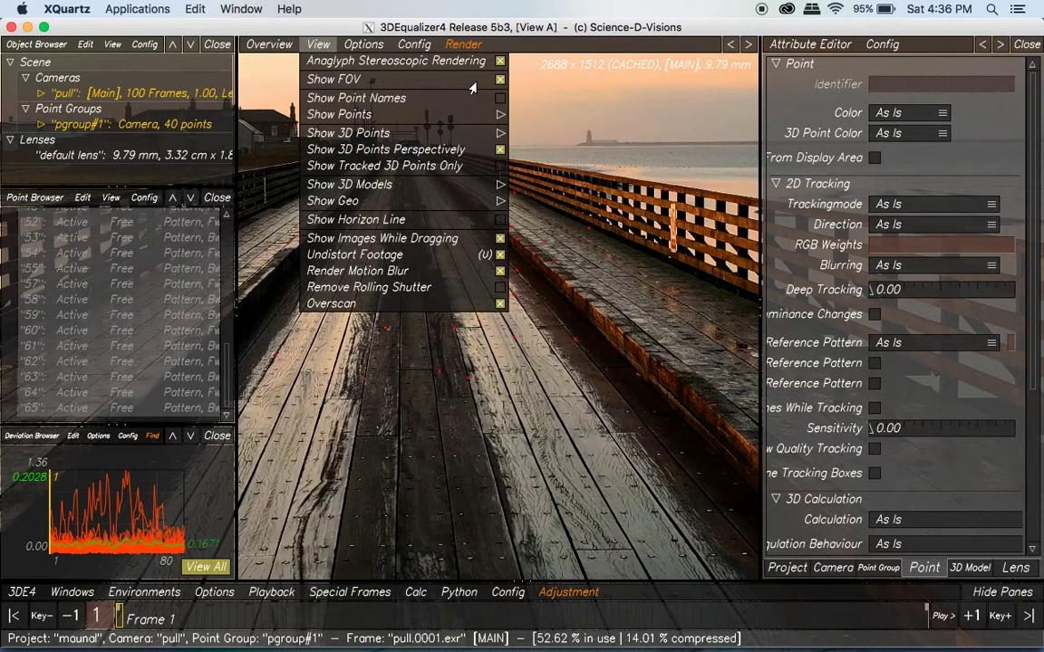
{"action": "left_click", "coordinate": [497, 82]}
{"action": "left_click", "coordinate": [562, 224]}
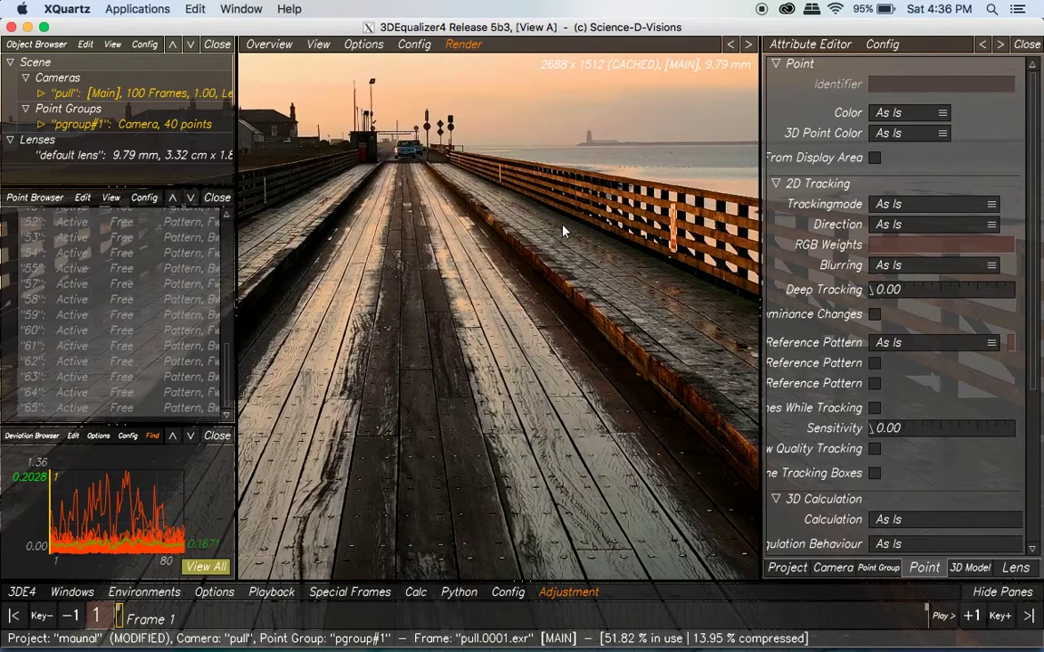
{"action": "left_click_drag", "start_coordinate": [134, 615], "coordinate": [72, 612]}
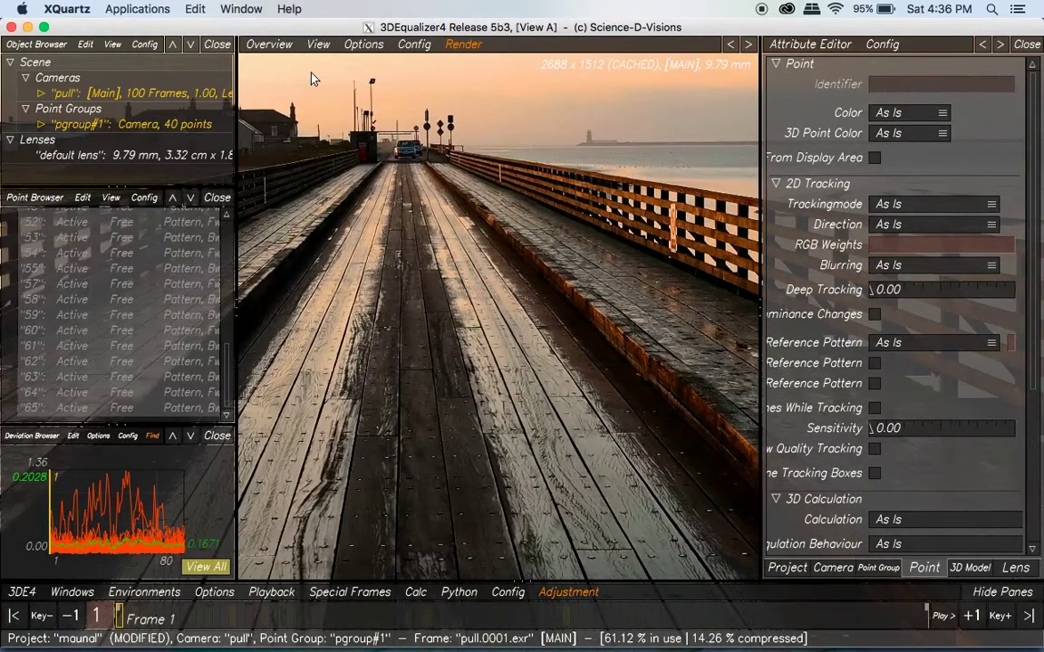
Examine the Save out Rendered Frames settings for the overview and close the dialog.
{"action": "left_click", "coordinate": [462, 45]}
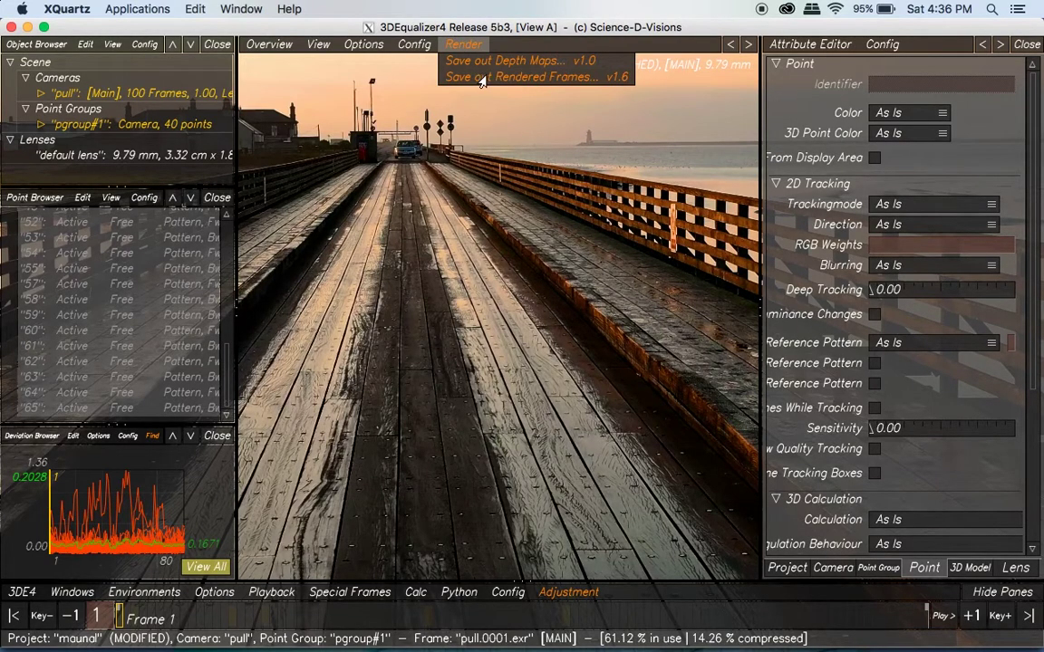
{"action": "left_click", "coordinate": [481, 78]}
{"action": "left_click_drag", "start_coordinate": [467, 222], "coordinate": [426, 114]}
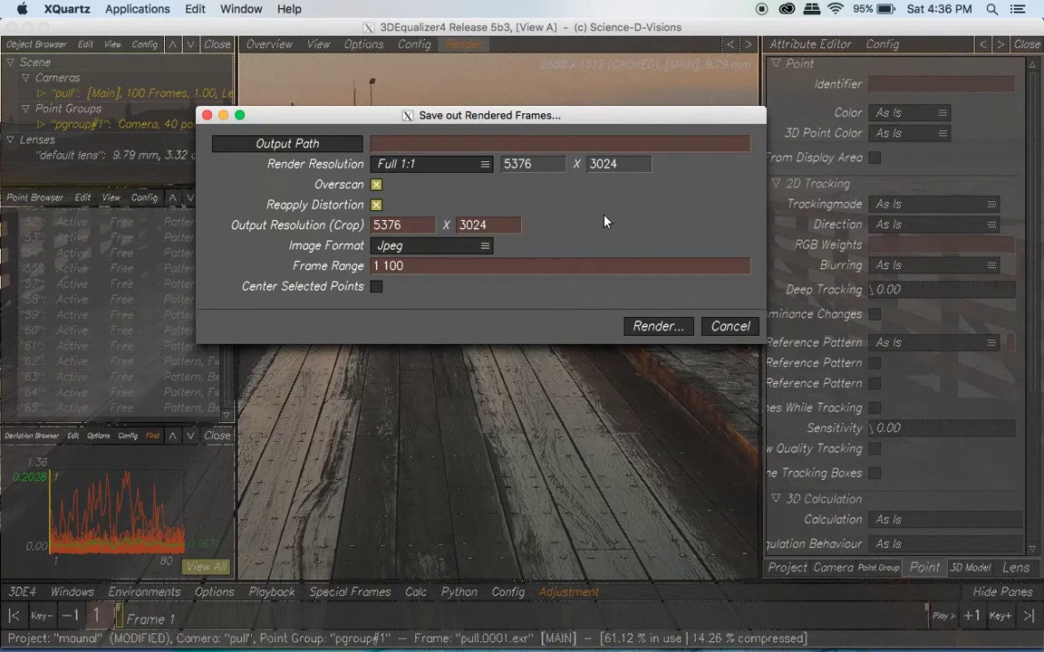
{"action": "left_click", "coordinate": [666, 324]}
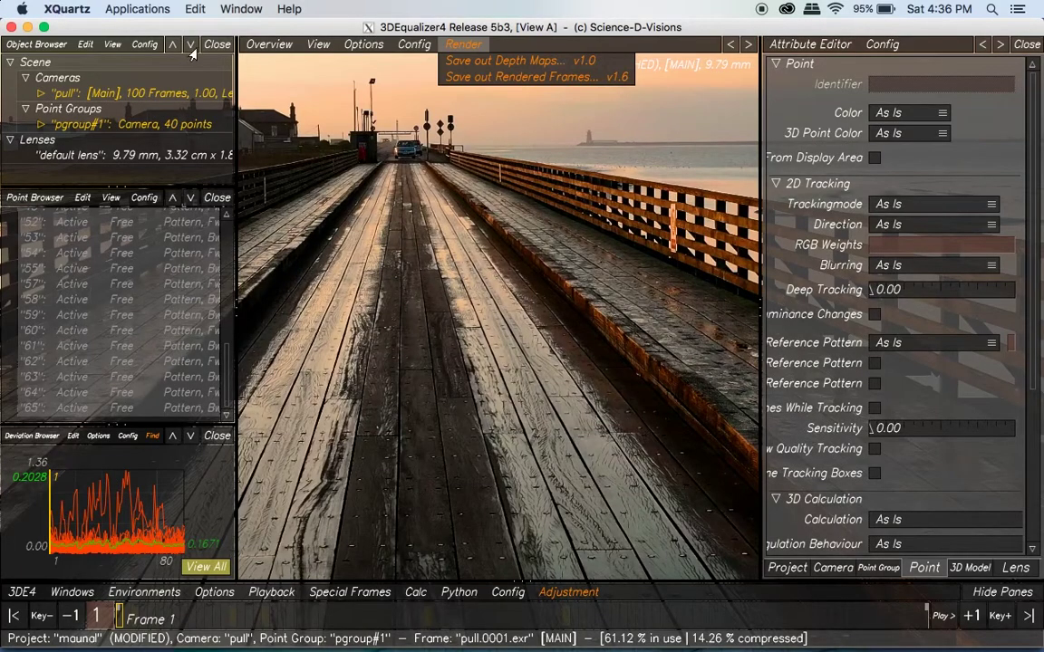
View the footage in the Distortion Grid Controls and return to the Overview Controls.
{"action": "mouse_move", "coordinate": [262, 46]}
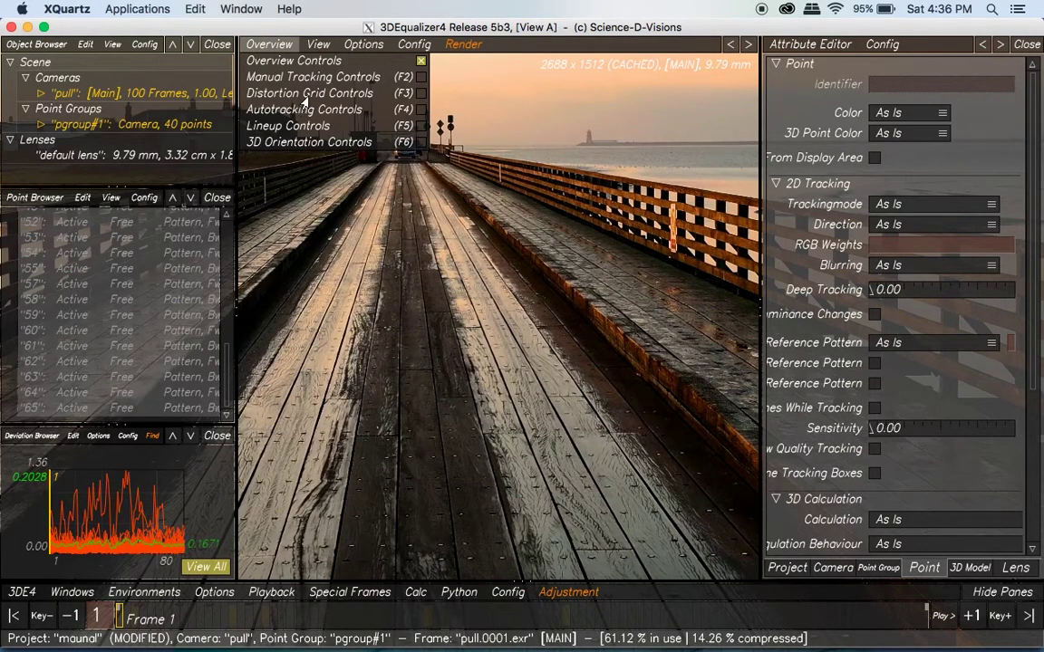
{"action": "left_click", "coordinate": [274, 94]}
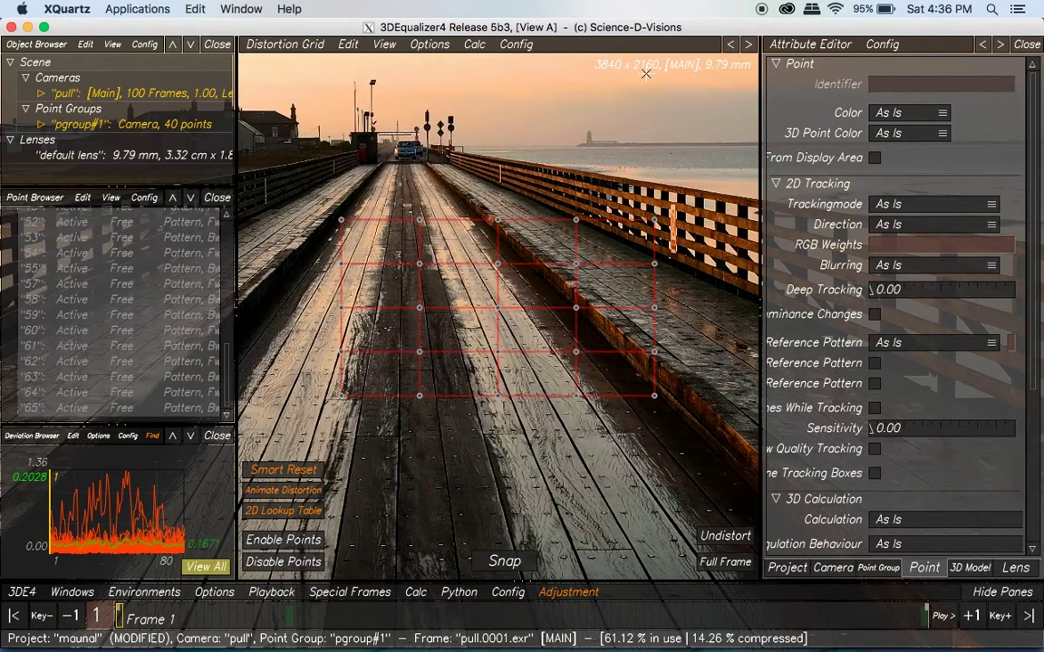
{"action": "left_click", "coordinate": [257, 47]}
{"action": "left_click", "coordinate": [282, 62]}
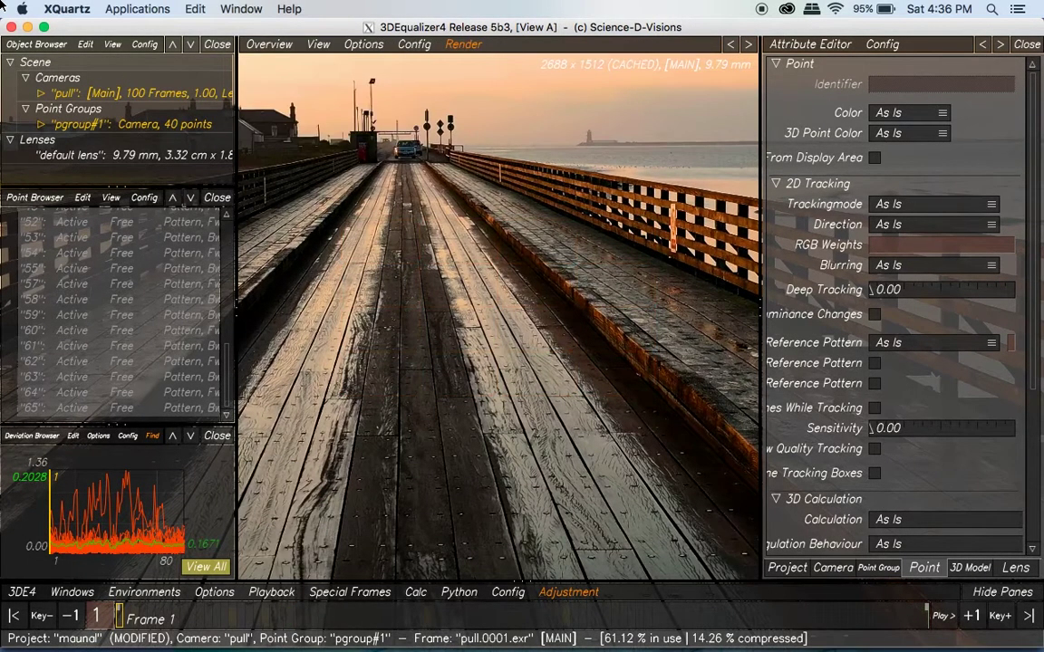
Set the rendered frames' output path to pull_mya.####.jpeg in the untitled folder inside pull track.
{"action": "left_click", "coordinate": [463, 43]}
{"action": "left_click", "coordinate": [497, 77]}
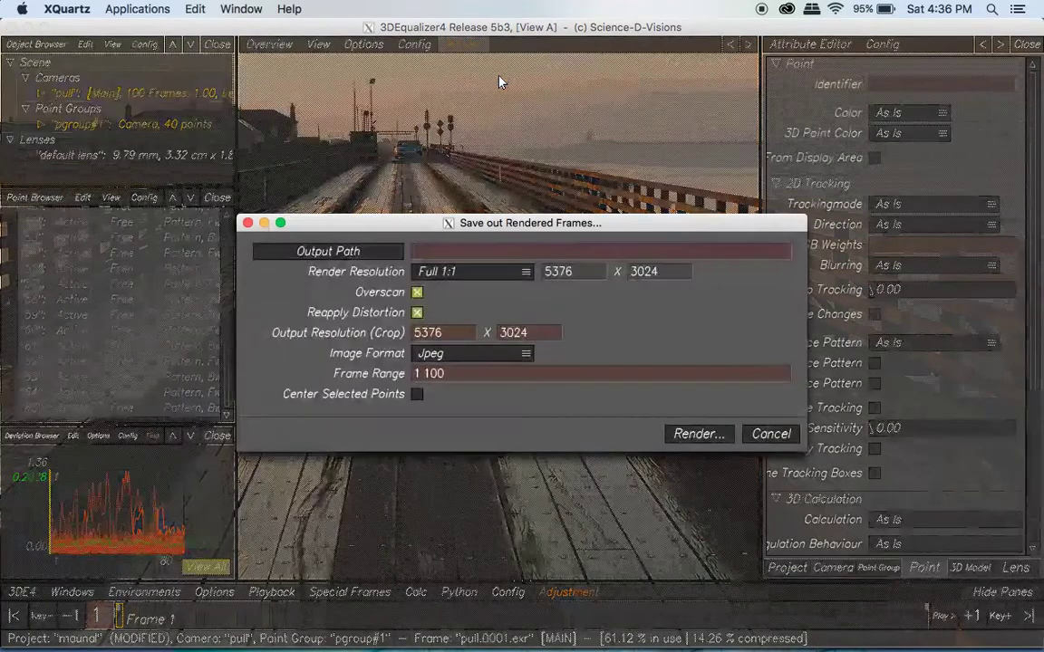
{"action": "left_click", "coordinate": [344, 179]}
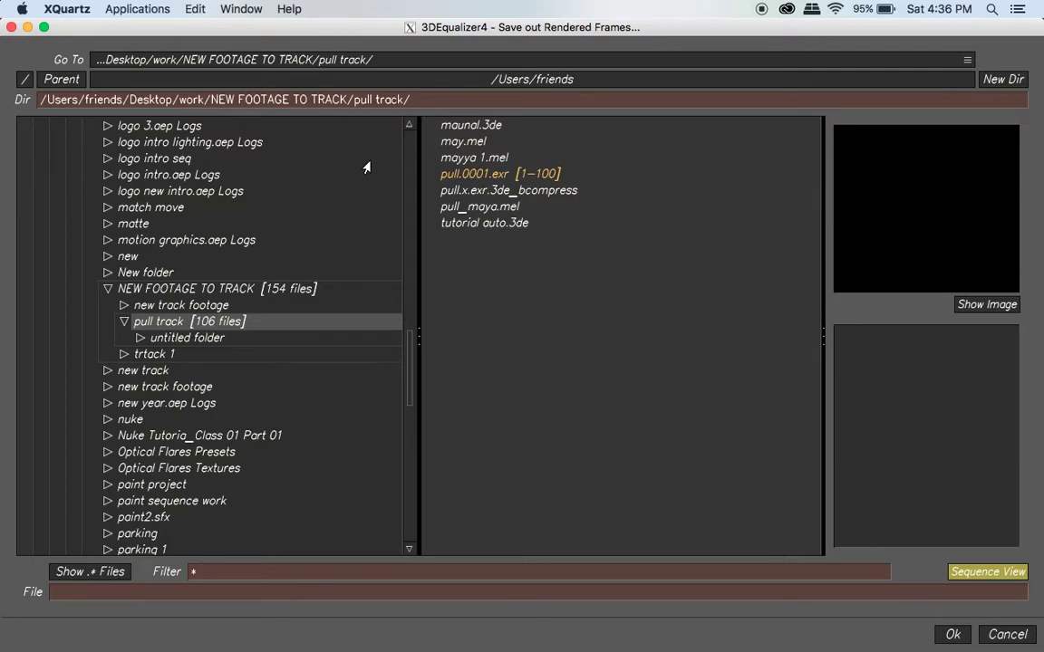
{"action": "left_click", "coordinate": [118, 593]}
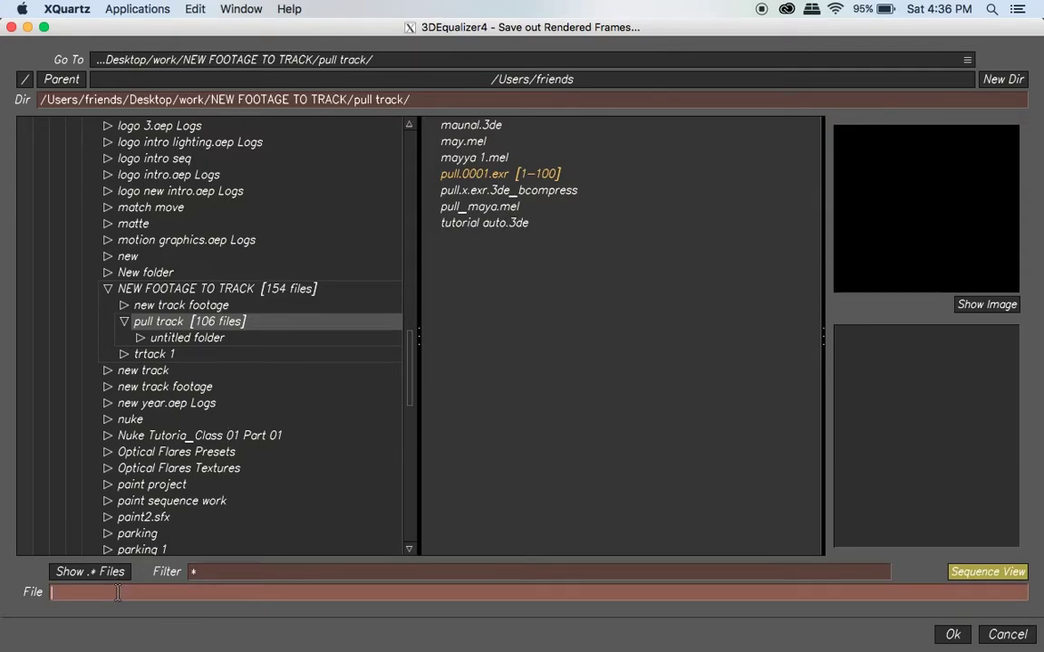
{"action": "left_click", "coordinate": [170, 337]}
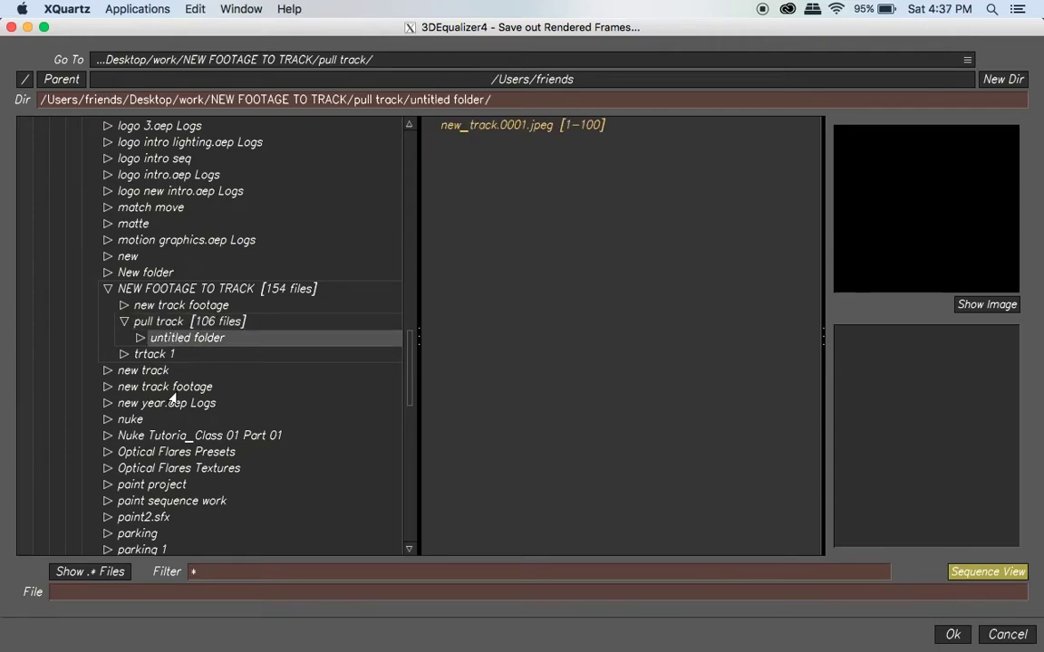
{"action": "left_click", "coordinate": [127, 594]}
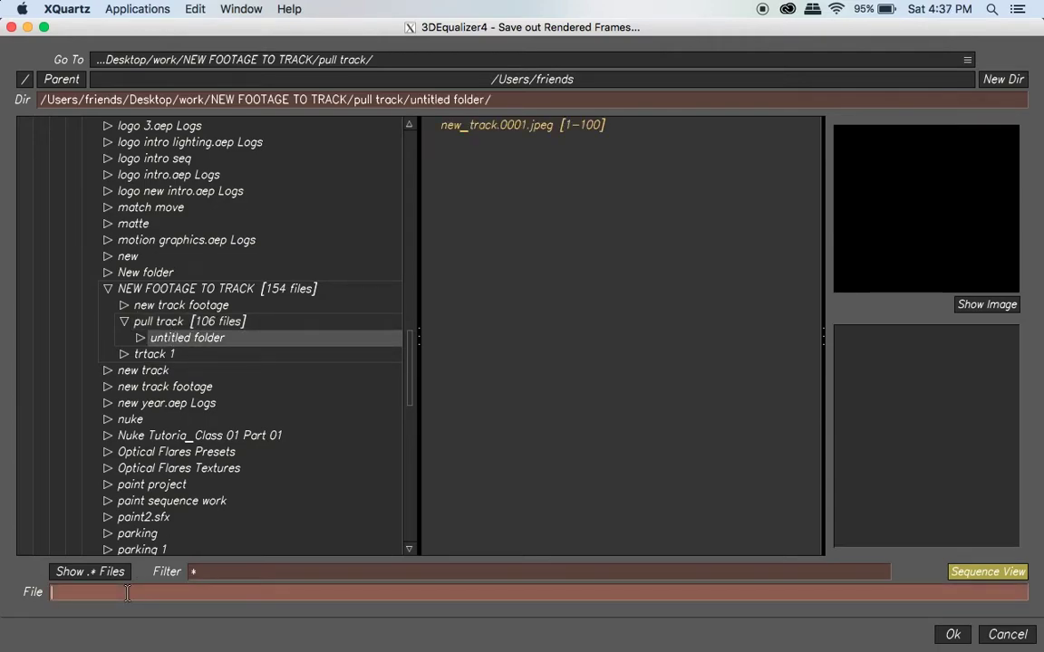
{"action": "type", "text": "pull_m"}
{"action": "type", "text": "yd"}
{"action": "type", "text": ".####"}
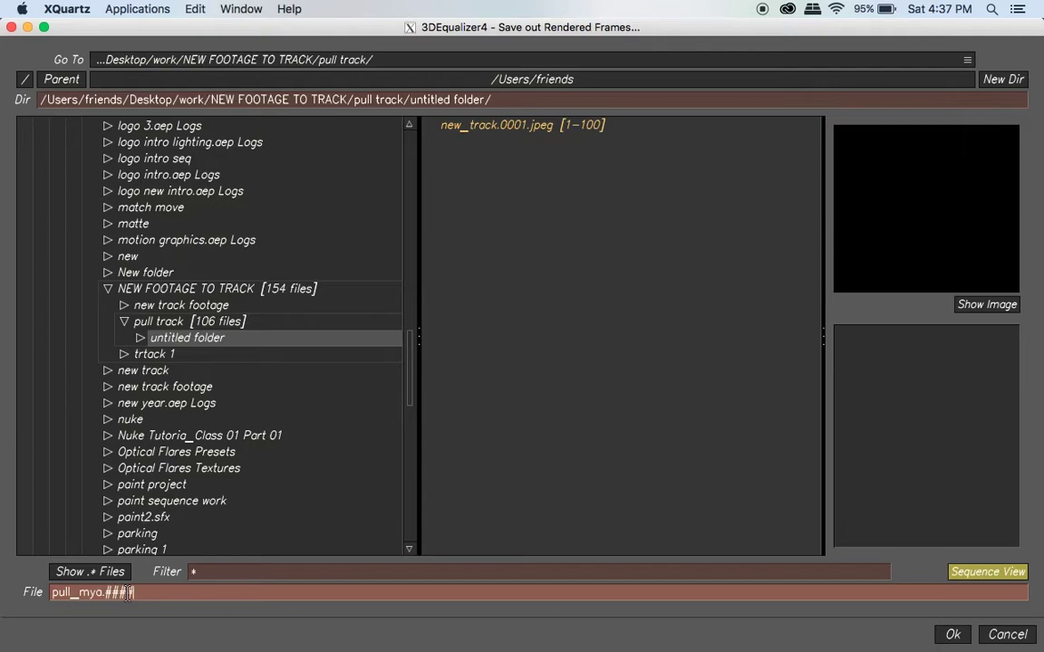
{"action": "type", "text": ".jpeg"}
{"action": "left_click", "coordinate": [952, 634]}
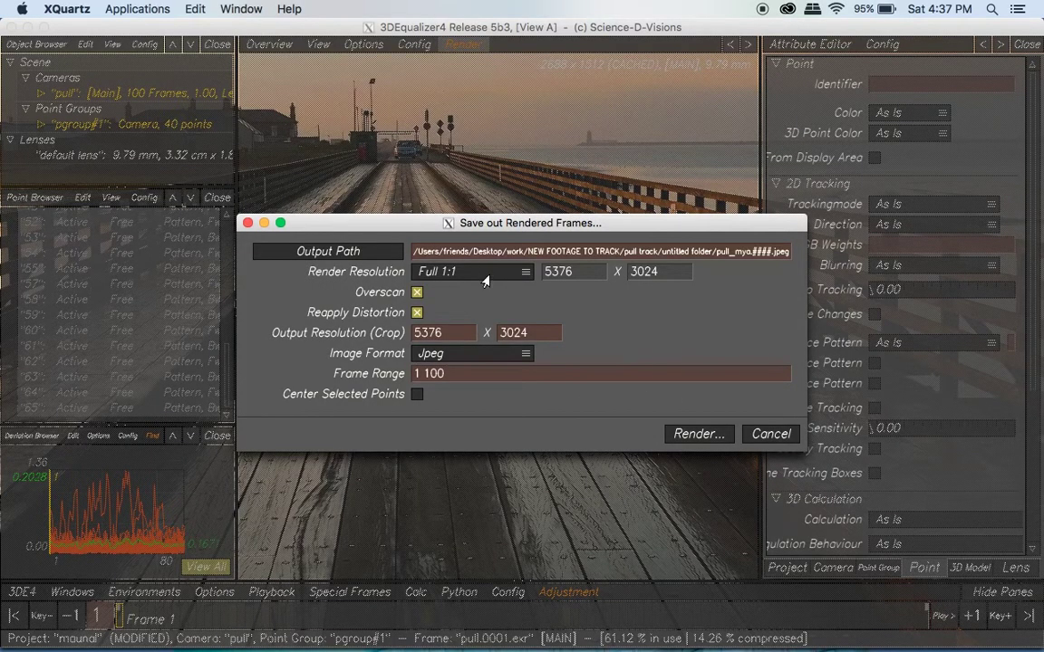
Turn off Overscan and Reapply Distortion in the Save out Rendered Frames settings and close the dialog.
{"action": "left_click", "coordinate": [417, 292]}
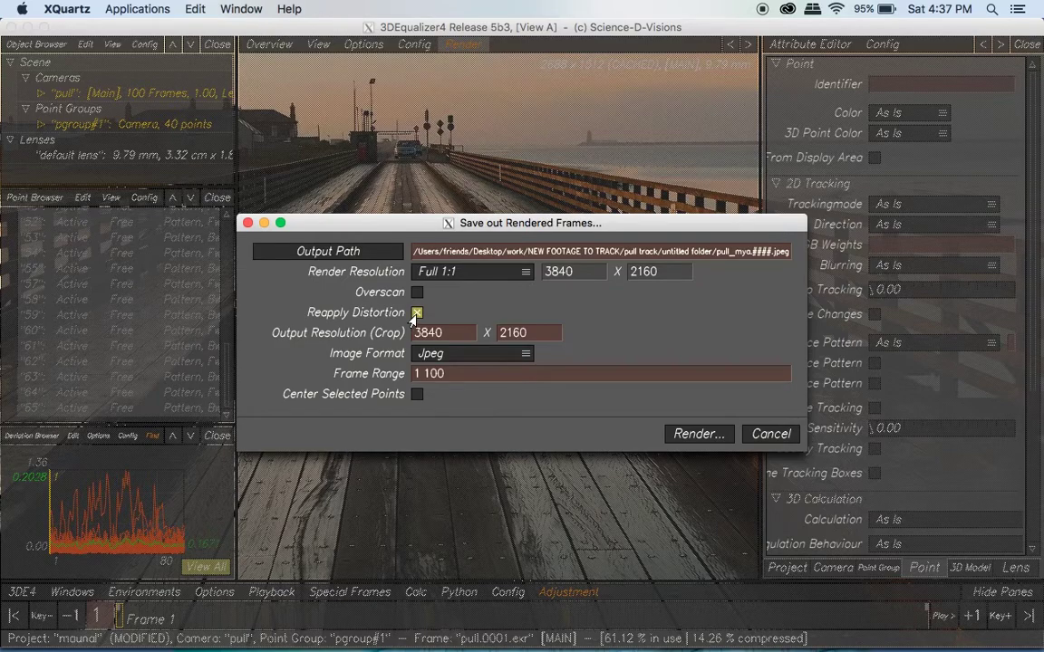
{"action": "left_click", "coordinate": [415, 314]}
{"action": "left_click_drag", "start_coordinate": [490, 228], "coordinate": [471, 215]}
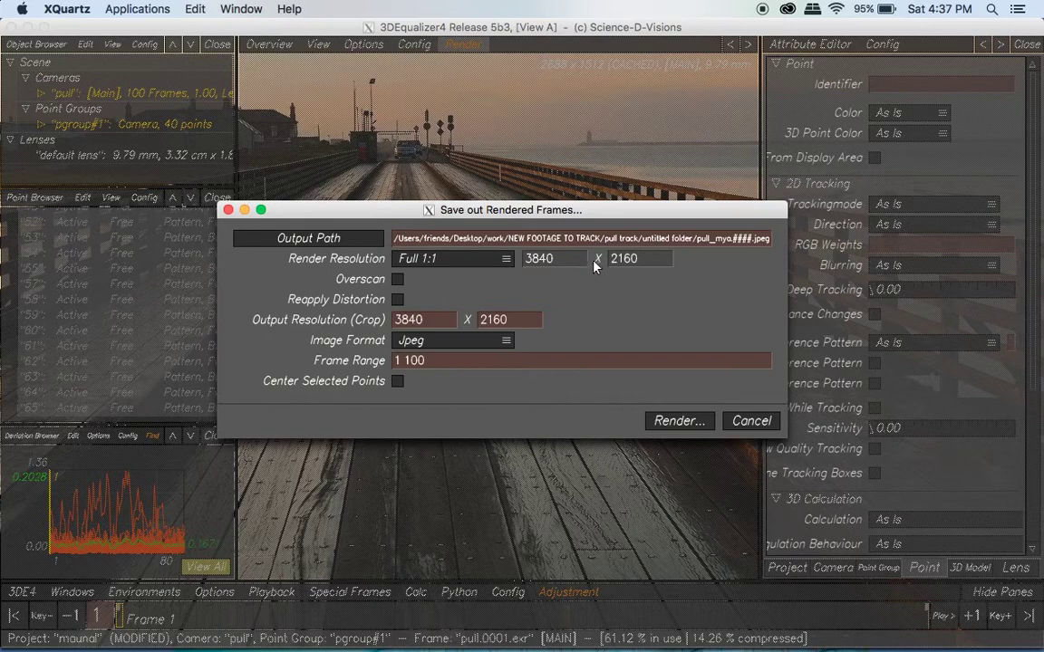
{"action": "left_click", "coordinate": [398, 280]}
{"action": "left_click", "coordinate": [397, 280]}
{"action": "left_click_drag", "start_coordinate": [566, 215], "coordinate": [551, 178]}
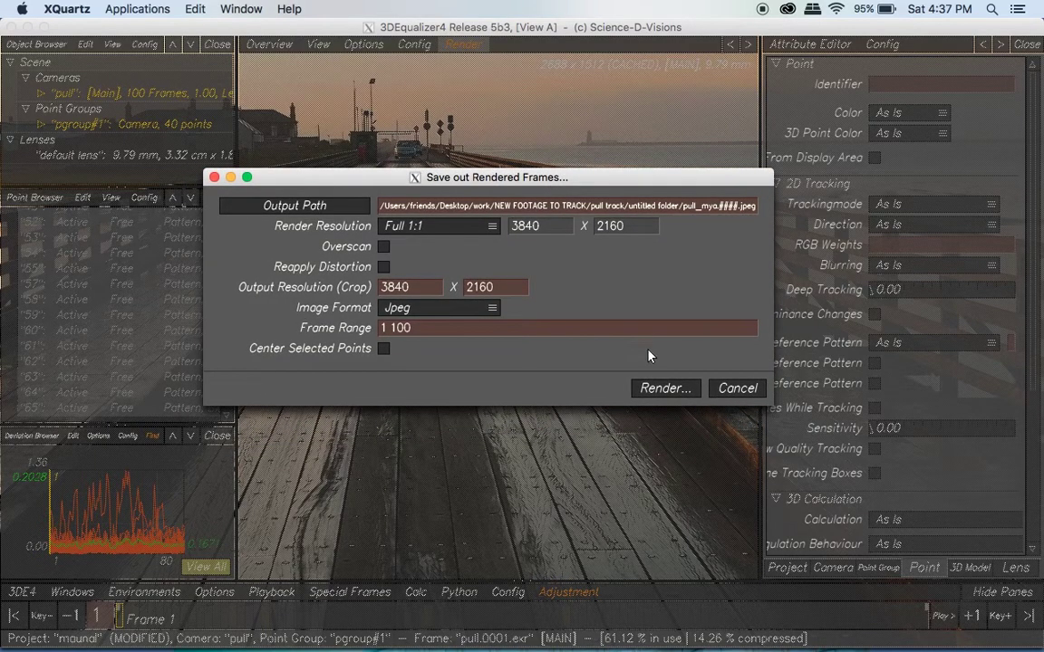
{"action": "left_click", "coordinate": [665, 387]}
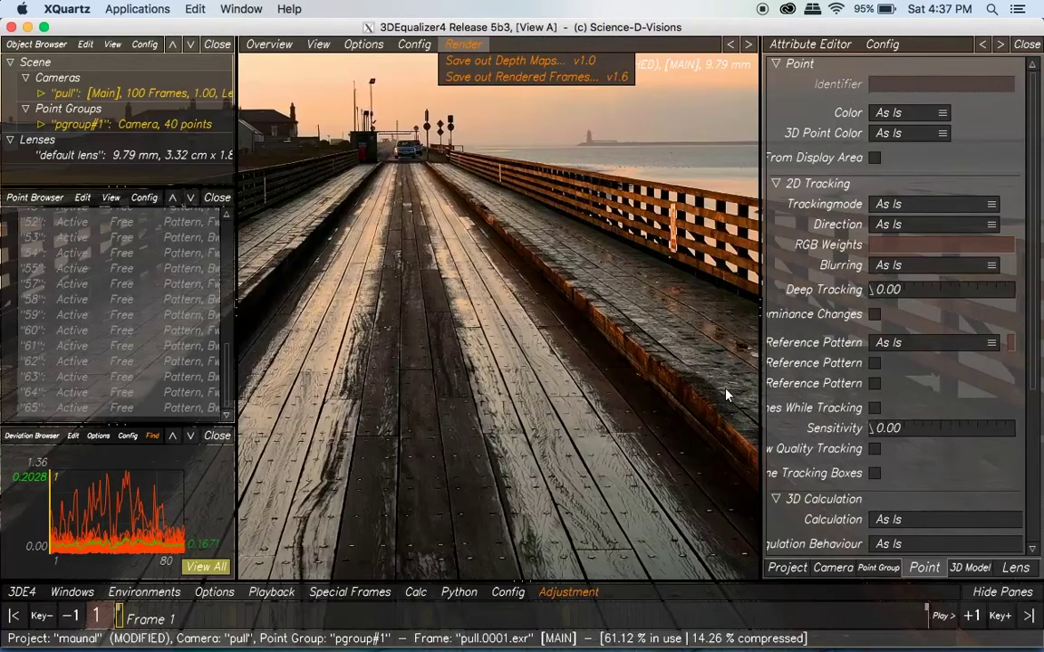
Switch to Autodesk Maya and open the Import dialog.
{"action": "left_click", "coordinate": [11, 27]}
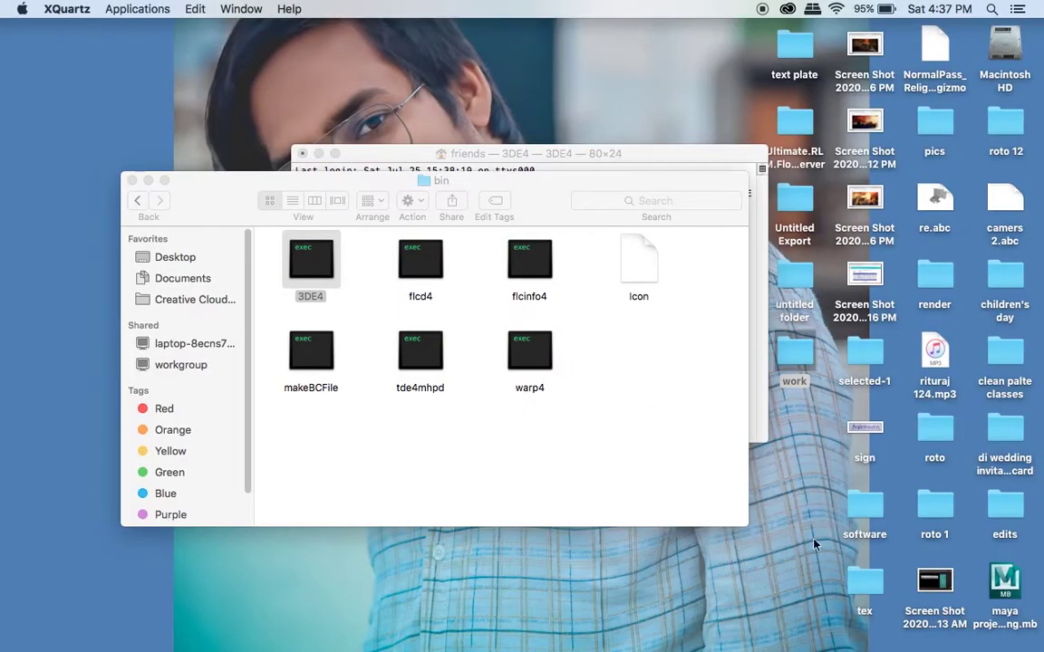
{"action": "left_click", "coordinate": [625, 624]}
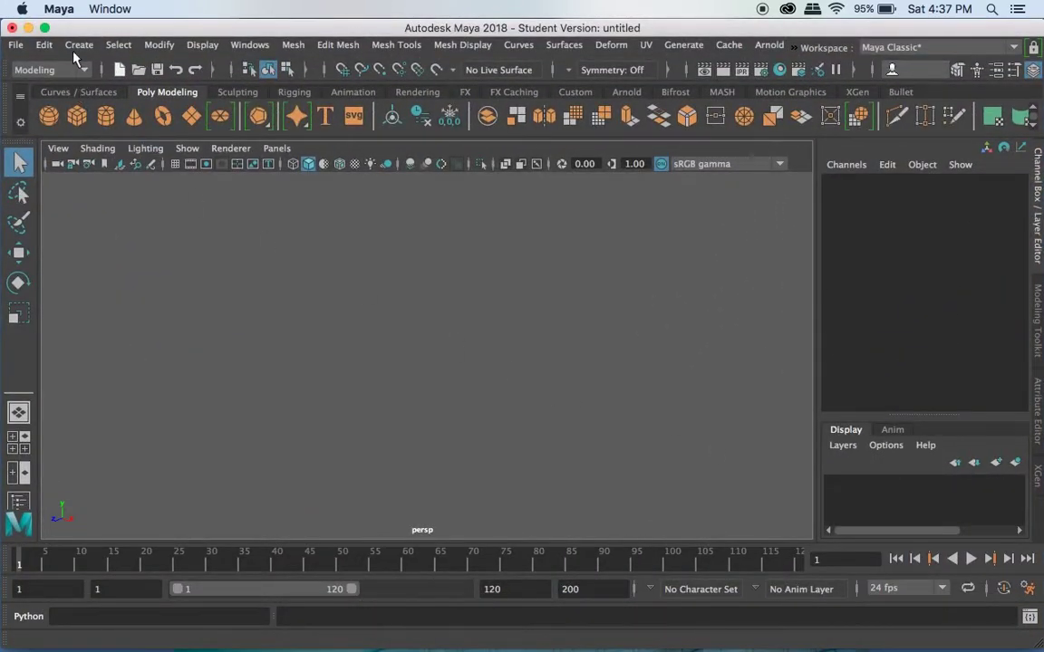
{"action": "left_click", "coordinate": [16, 45]}
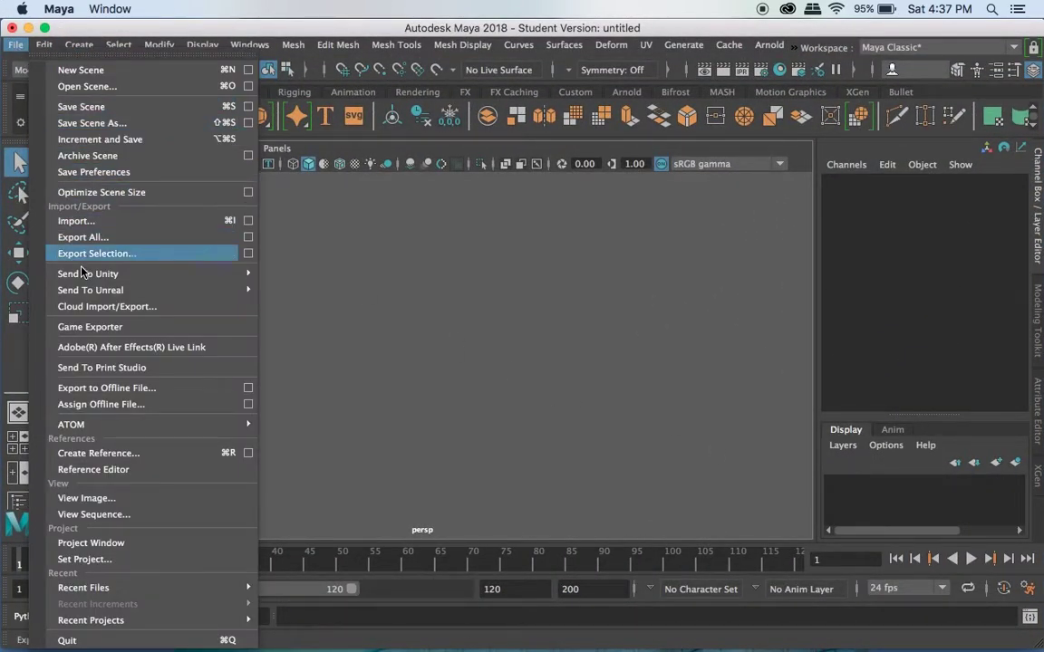
{"action": "left_click", "coordinate": [73, 221]}
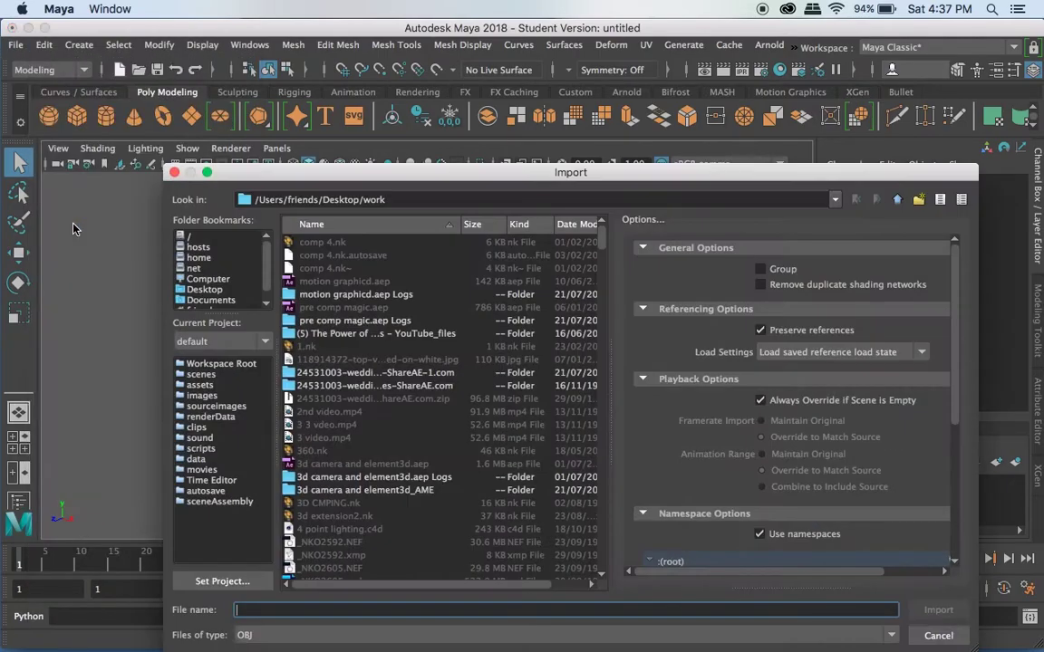
{"action": "left_click_drag", "start_coordinate": [278, 181], "coordinate": [203, 75]}
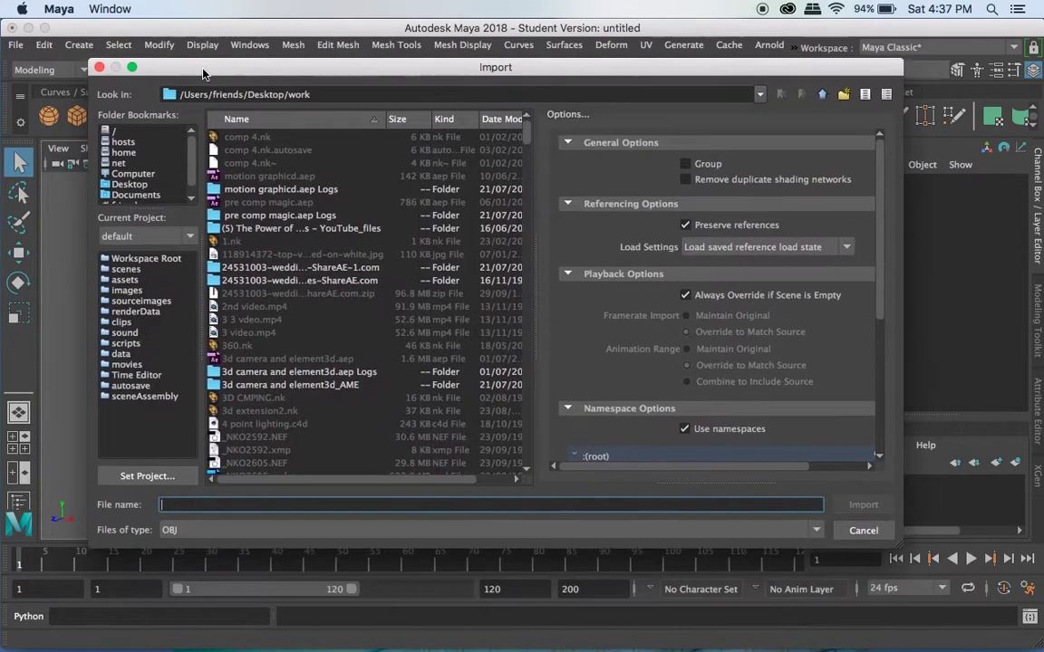
Browse to the pull track folder inside NEW FOOTAGE TO TRACK for the import.
{"action": "scroll", "coordinate": [249, 272], "scroll_direction": "down", "scroll_amount": 10}
{"action": "scroll", "coordinate": [249, 272], "scroll_direction": "down", "scroll_amount": 15}
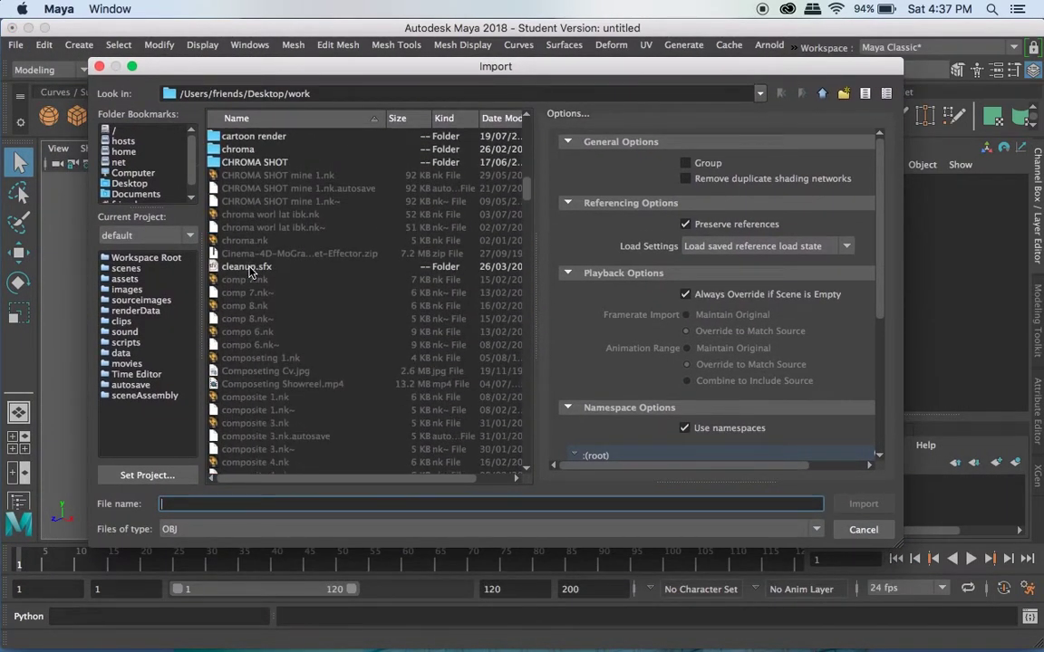
{"action": "scroll", "coordinate": [250, 272], "scroll_direction": "down", "scroll_amount": 15}
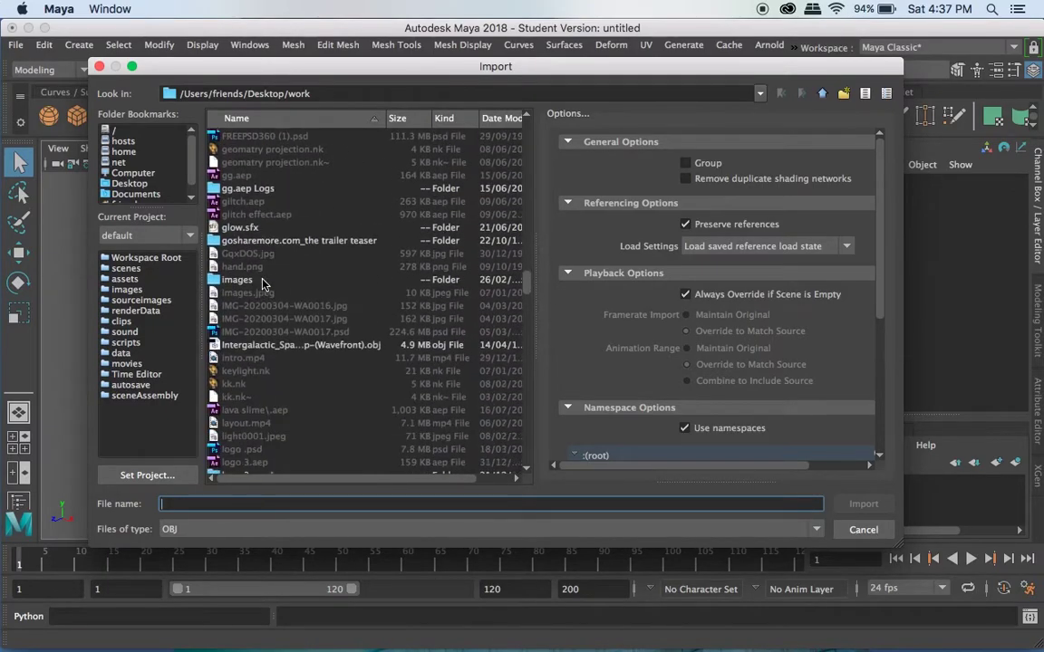
{"action": "scroll", "coordinate": [266, 337], "scroll_direction": "down", "scroll_amount": 5}
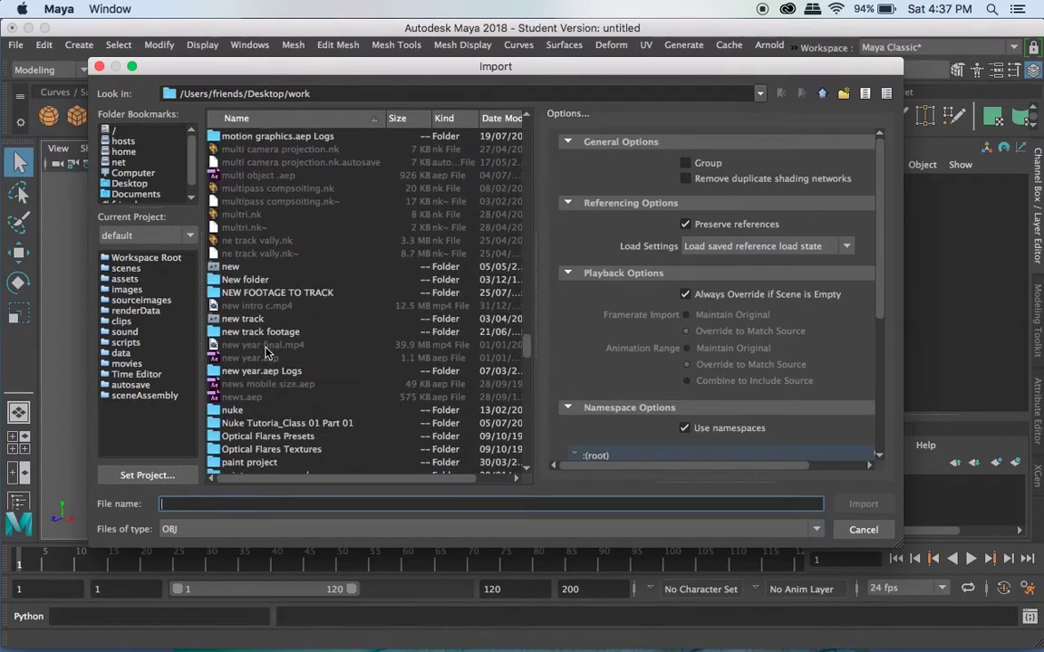
{"action": "double_click", "coordinate": [276, 290]}
{"action": "double_click", "coordinate": [231, 188]}
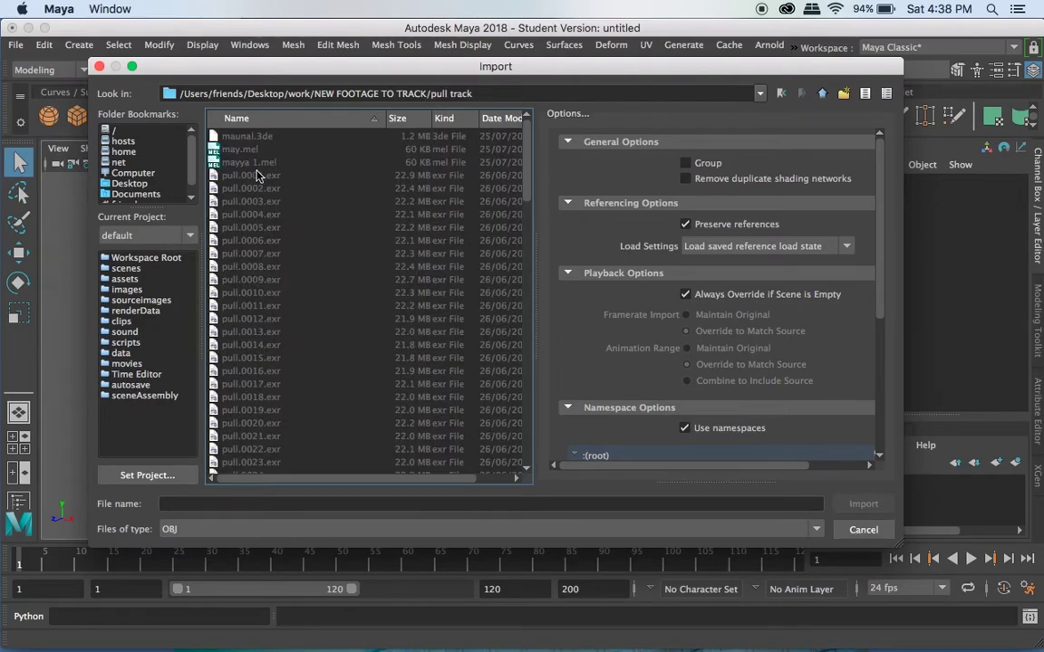
{"action": "scroll", "coordinate": [243, 172], "scroll_direction": "down", "scroll_amount": 7}
{"action": "scroll", "coordinate": [245, 178], "scroll_direction": "down", "scroll_amount": 19}
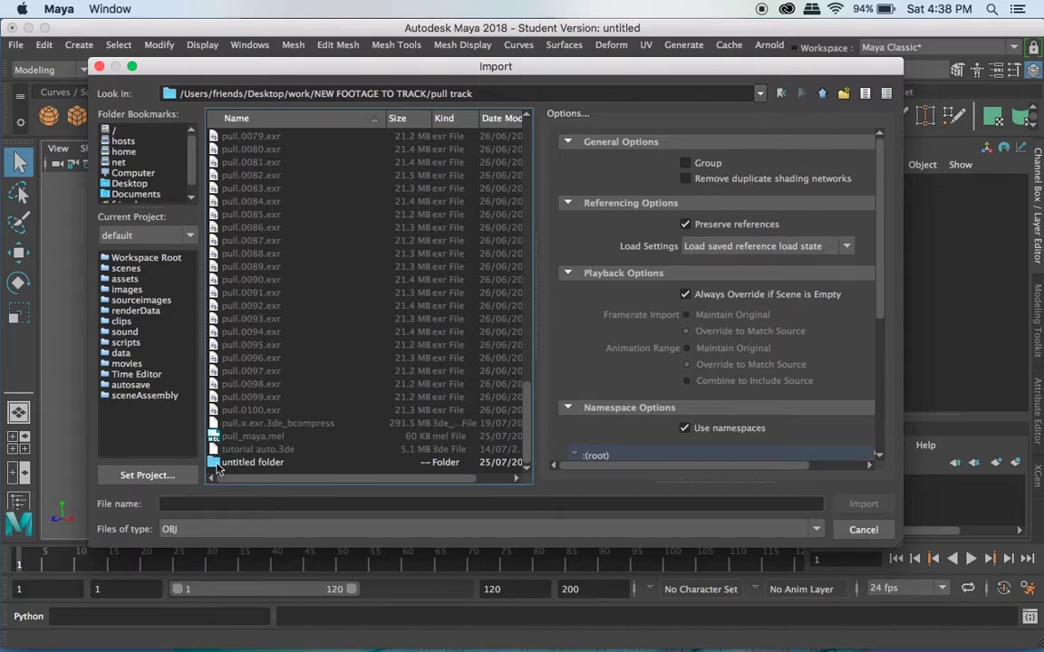
Set the import file type to All Files and import pull_maya.mel.
{"action": "left_click", "coordinate": [201, 523]}
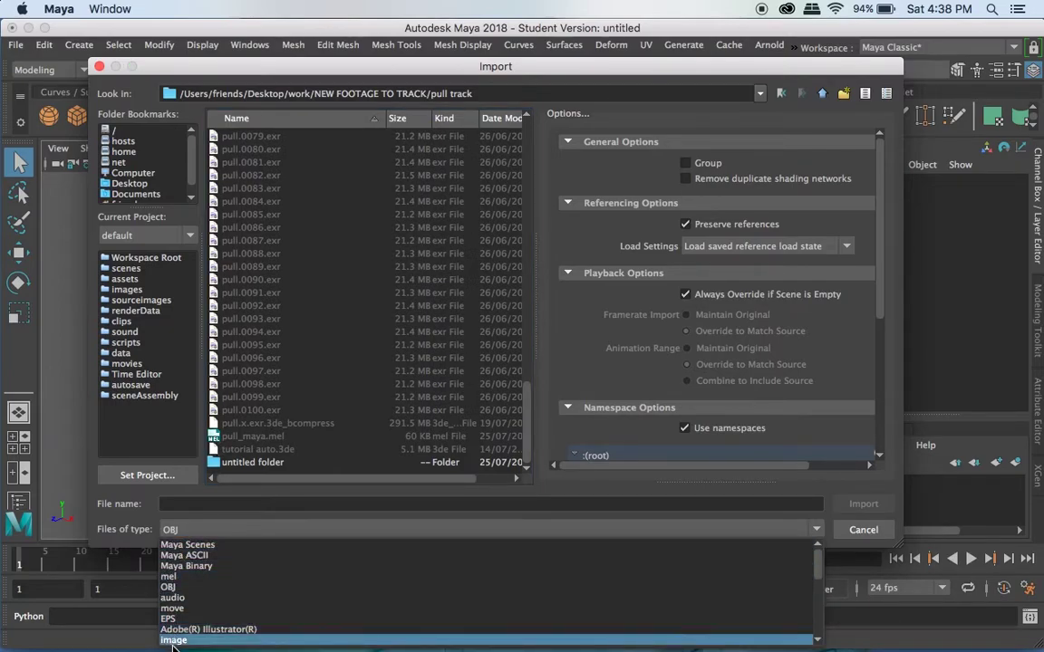
{"action": "scroll", "coordinate": [191, 598], "scroll_direction": "down", "scroll_amount": 5}
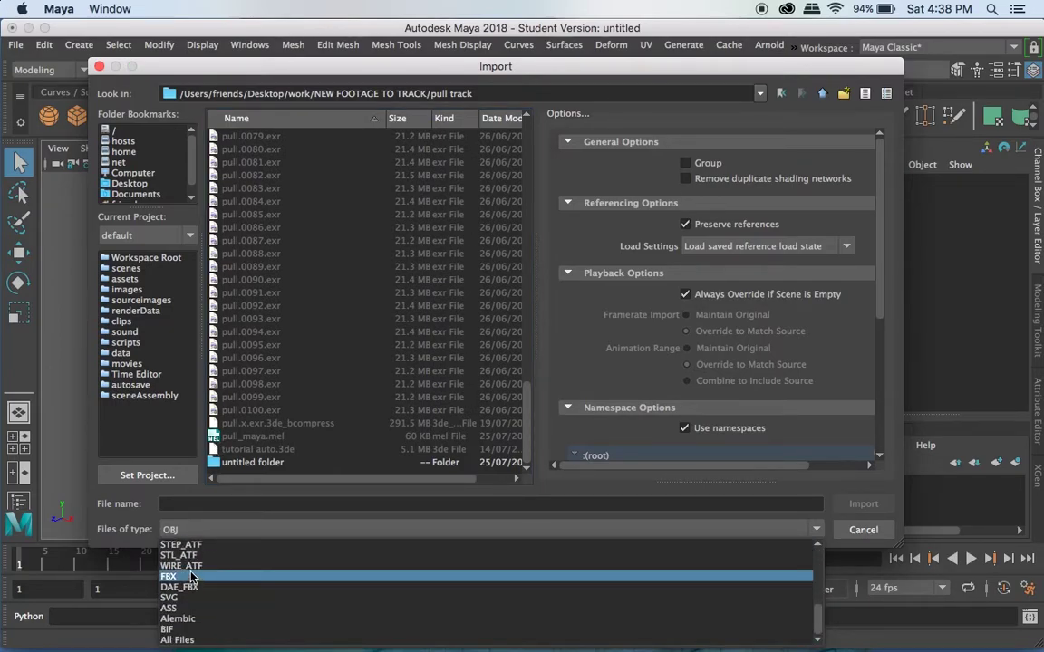
{"action": "scroll", "coordinate": [191, 576], "scroll_direction": "up", "scroll_amount": 5}
{"action": "scroll", "coordinate": [186, 598], "scroll_direction": "down", "scroll_amount": 5}
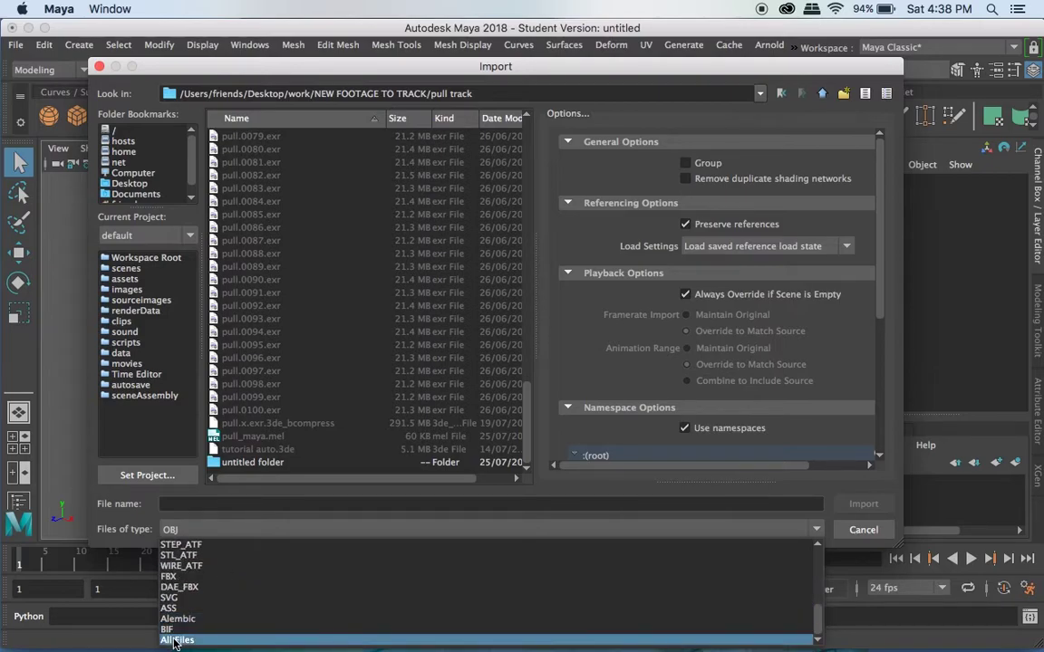
{"action": "left_click", "coordinate": [176, 640]}
{"action": "left_click", "coordinate": [237, 437]}
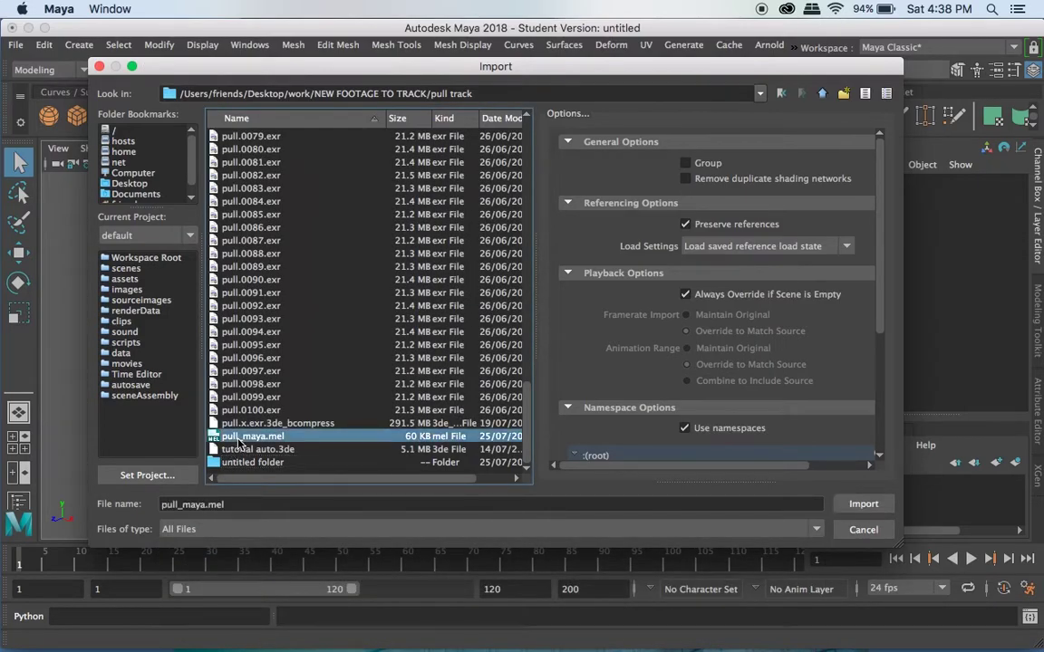
{"action": "left_click", "coordinate": [856, 505]}
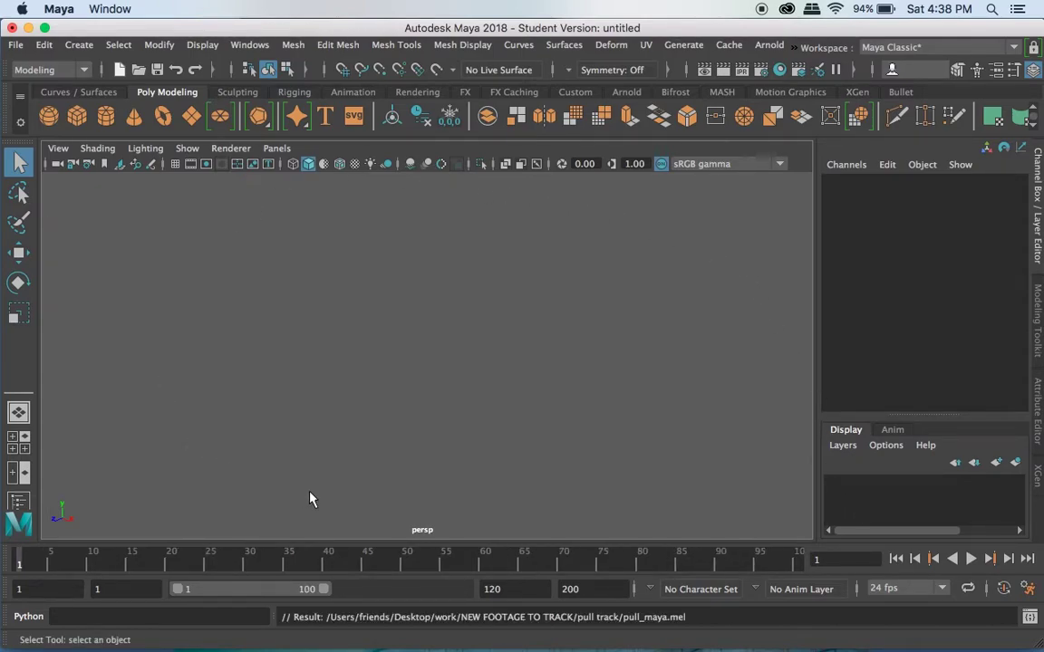
Examine the imported camera and tracking locators in the perspective view, briefly playing the animation and returning to frame 1.
{"action": "scroll", "coordinate": [612, 399], "scroll_direction": "down", "scroll_amount": 10}
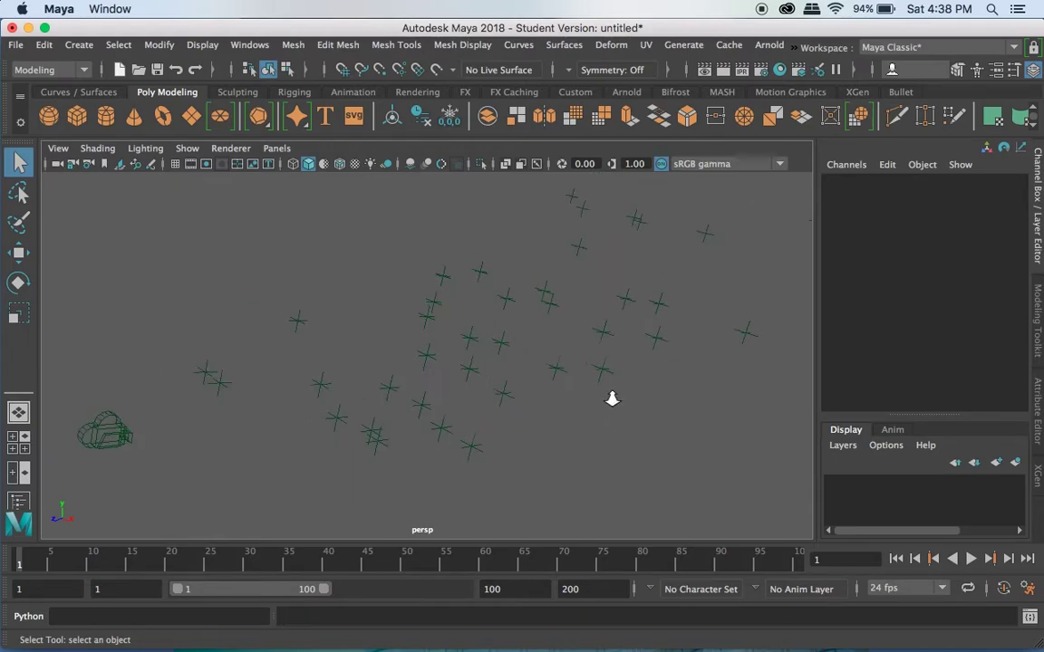
{"action": "scroll", "coordinate": [613, 403], "scroll_direction": "up", "scroll_amount": 5}
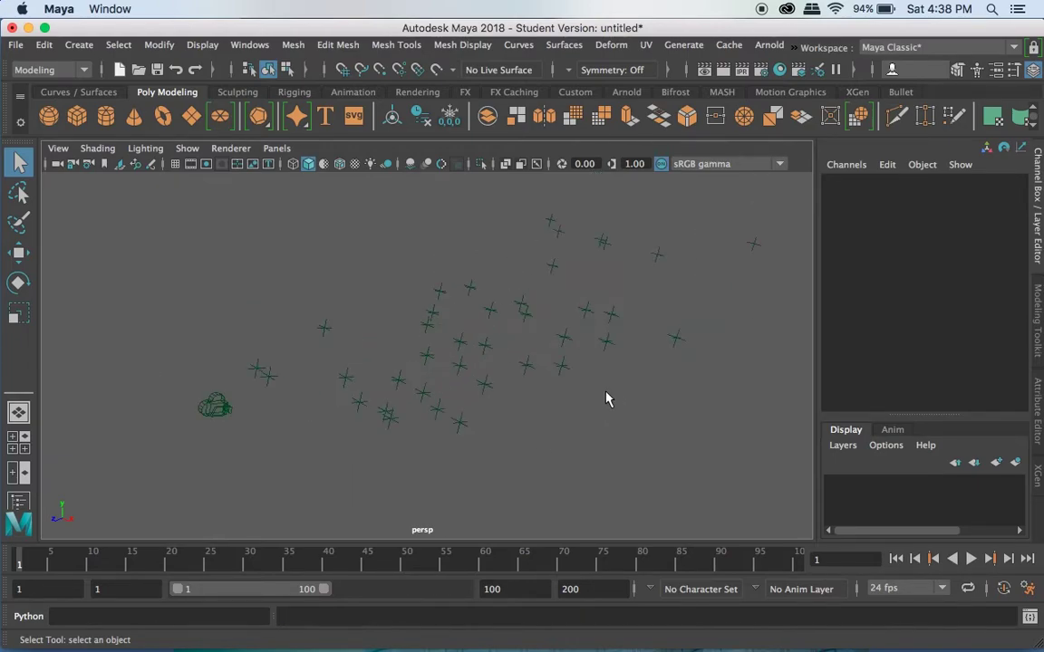
{"action": "left_click", "coordinate": [285, 150]}
{"action": "mouse_move", "coordinate": [326, 167]}
{"action": "left_click", "coordinate": [471, 167]}
{"action": "scroll", "coordinate": [482, 389], "scroll_direction": "down", "scroll_amount": 8}
{"action": "scroll", "coordinate": [470, 411], "scroll_direction": "up", "scroll_amount": 7}
{"action": "left_click_drag", "start_coordinate": [418, 461], "coordinate": [414, 432], "text": "alt"}
{"action": "key", "text": "alt+v"}
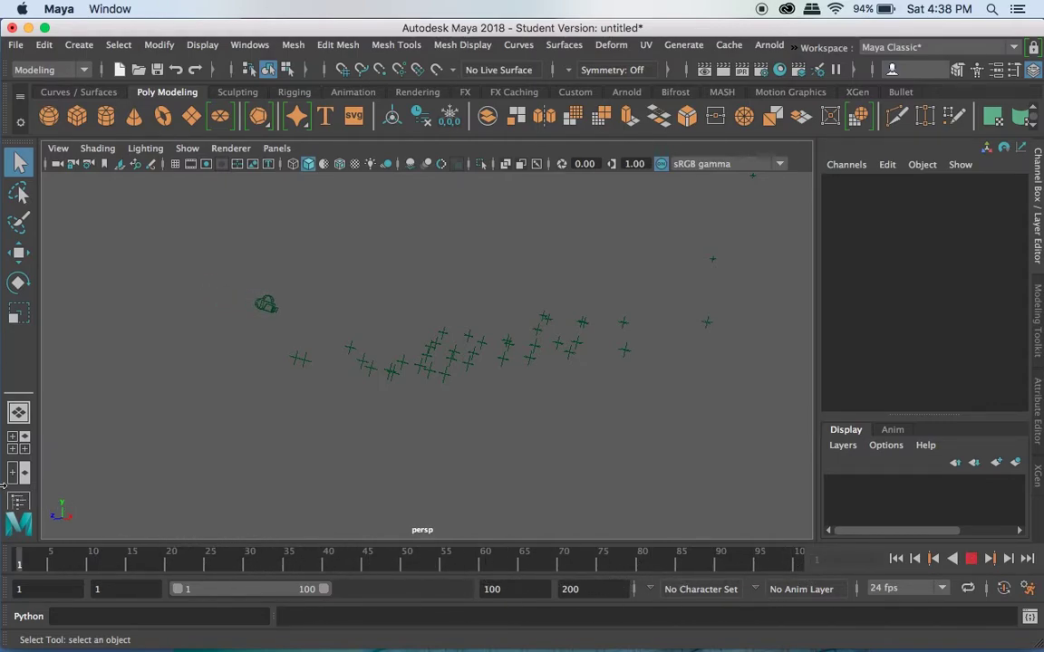
{"action": "key", "text": "alt+shift+v"}
Show the grid and play the camera animation, scrubbing back to frame 4 to check the locators against the ground.
{"action": "left_click", "coordinate": [175, 165]}
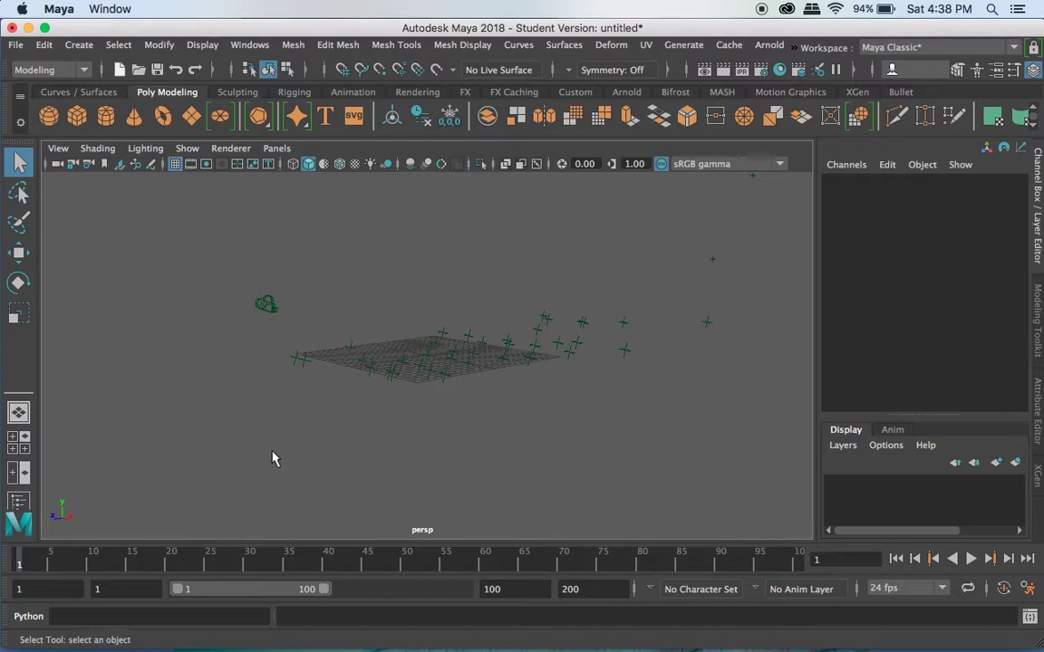
{"action": "key", "text": "alt+v"}
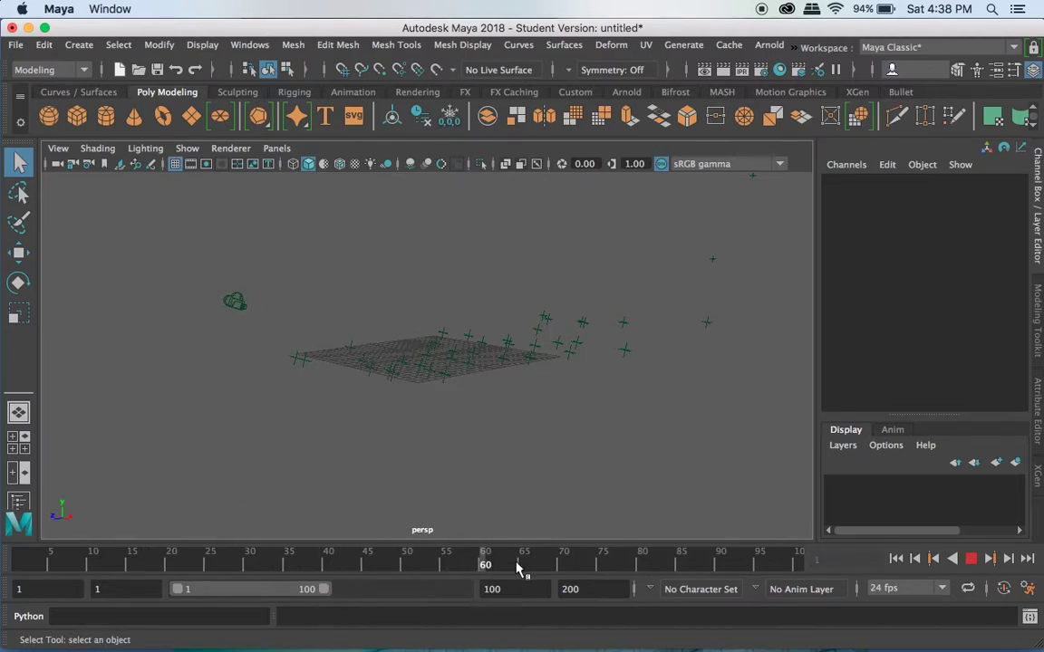
{"action": "left_click_drag", "start_coordinate": [364, 576], "coordinate": [42, 563]}
{"action": "scroll", "coordinate": [390, 370], "scroll_direction": "up", "scroll_amount": 5}
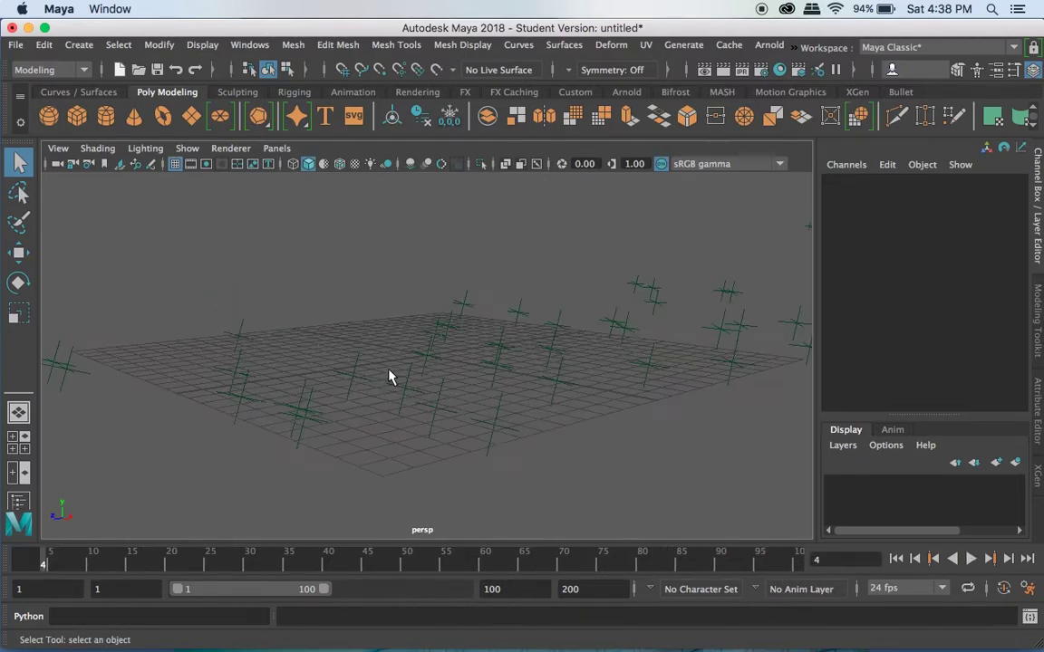
{"action": "left_click_drag", "start_coordinate": [433, 450], "coordinate": [641, 469], "text": "alt"}
{"action": "scroll", "coordinate": [499, 434], "scroll_direction": "down", "scroll_amount": 6}
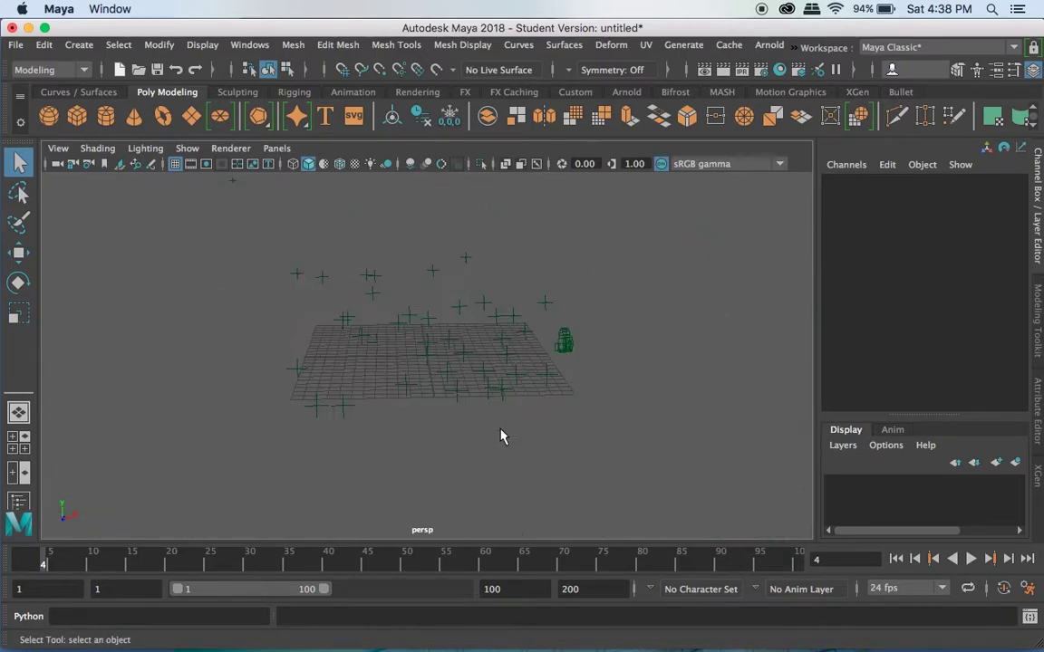
{"action": "scroll", "coordinate": [498, 434], "scroll_direction": "up", "scroll_amount": 3}
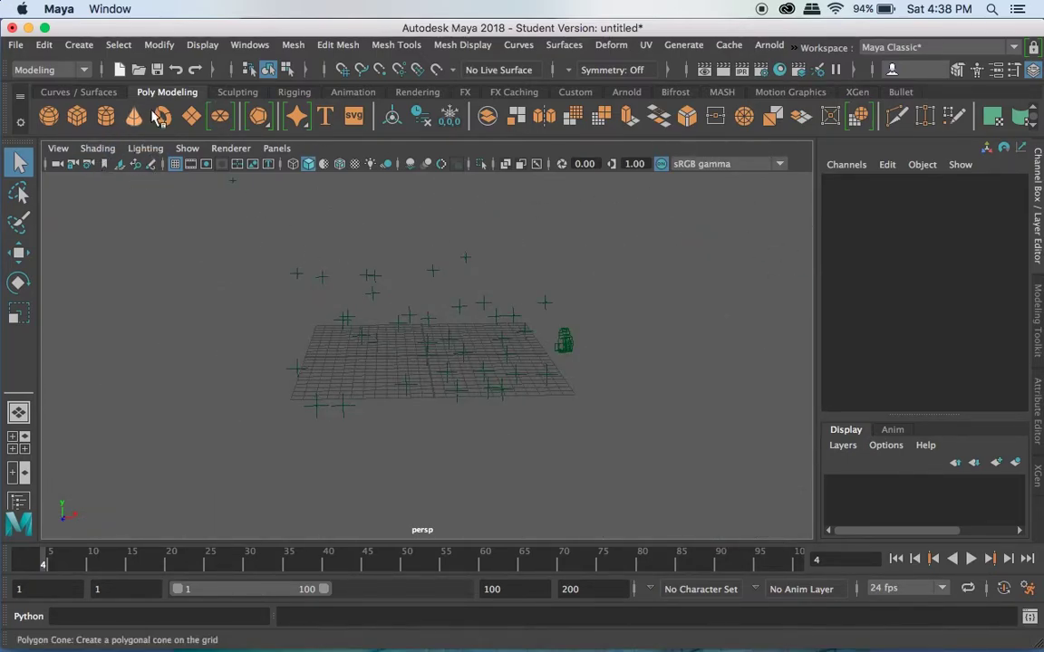
Open the Outliner, move it clear of the side panels and expand the Scene group.
{"action": "left_click", "coordinate": [234, 47]}
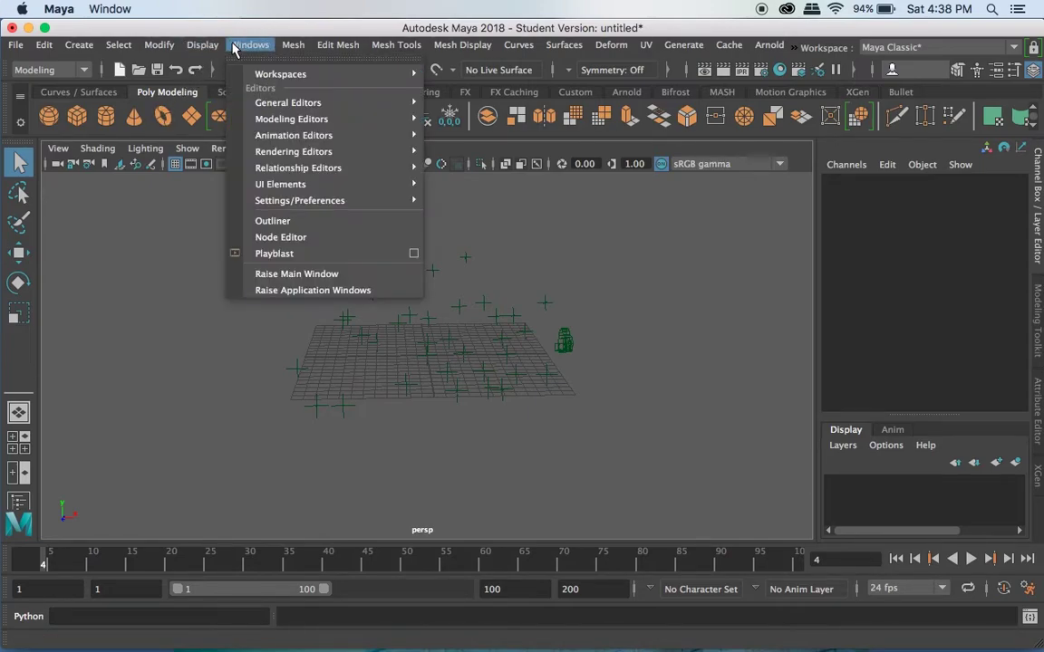
{"action": "left_click", "coordinate": [272, 221]}
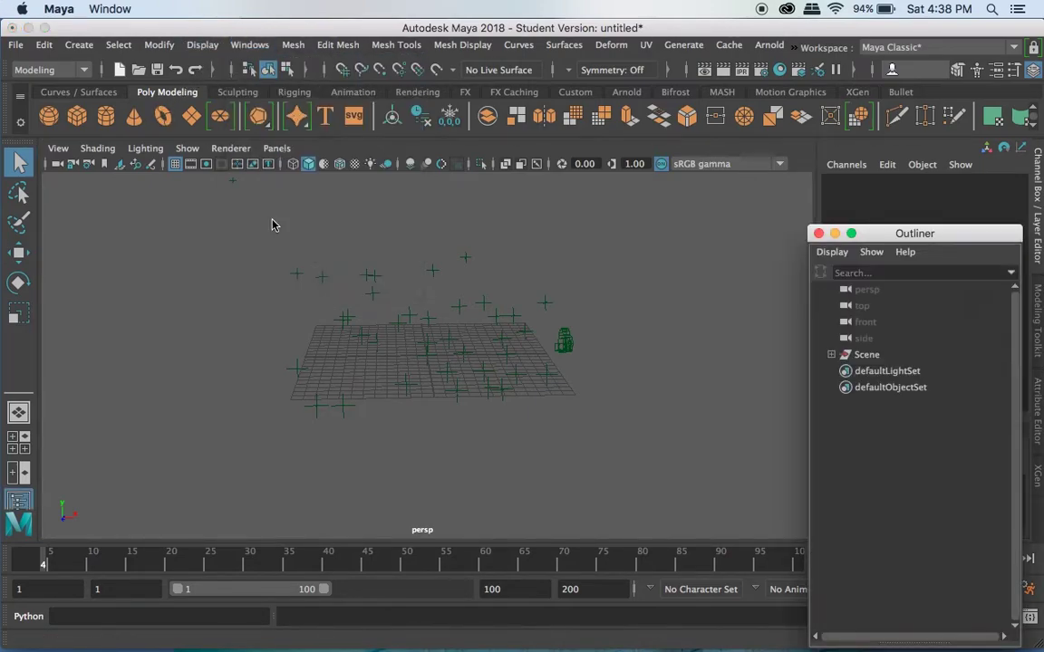
{"action": "left_click_drag", "start_coordinate": [881, 241], "coordinate": [608, 96]}
{"action": "left_click", "coordinate": [326, 196]}
{"action": "left_click", "coordinate": [536, 218]}
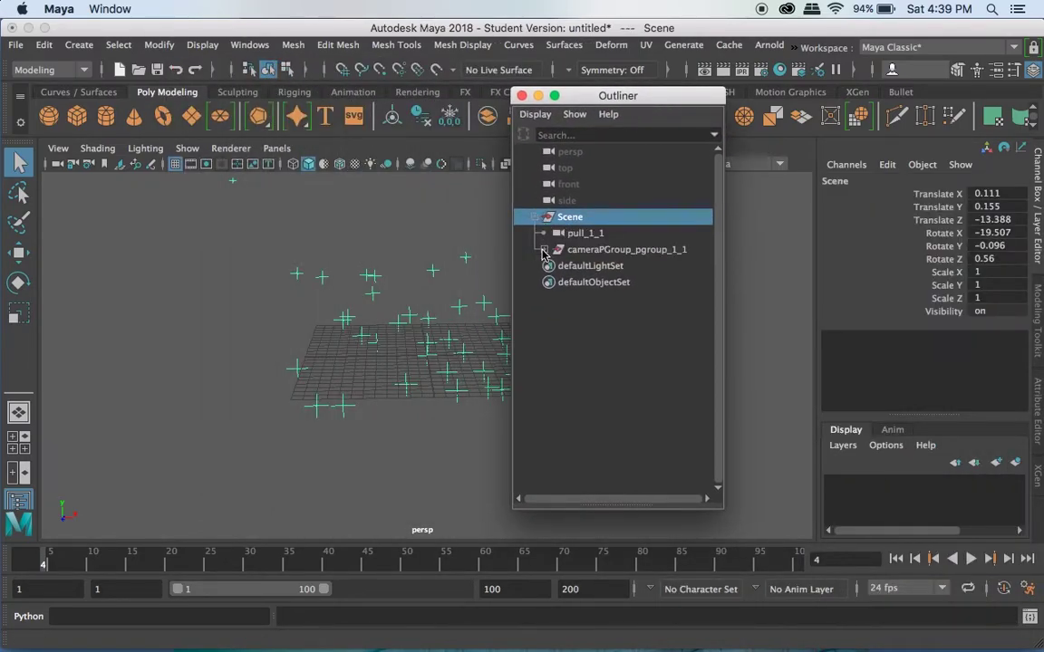
Expand cameraPGroup_pgroup_1_1 and select all its tracking locators from p01 to p65.
{"action": "left_click", "coordinate": [543, 249]}
{"action": "left_click", "coordinate": [580, 266]}
{"action": "scroll", "coordinate": [576, 268], "scroll_direction": "down", "scroll_amount": 10}
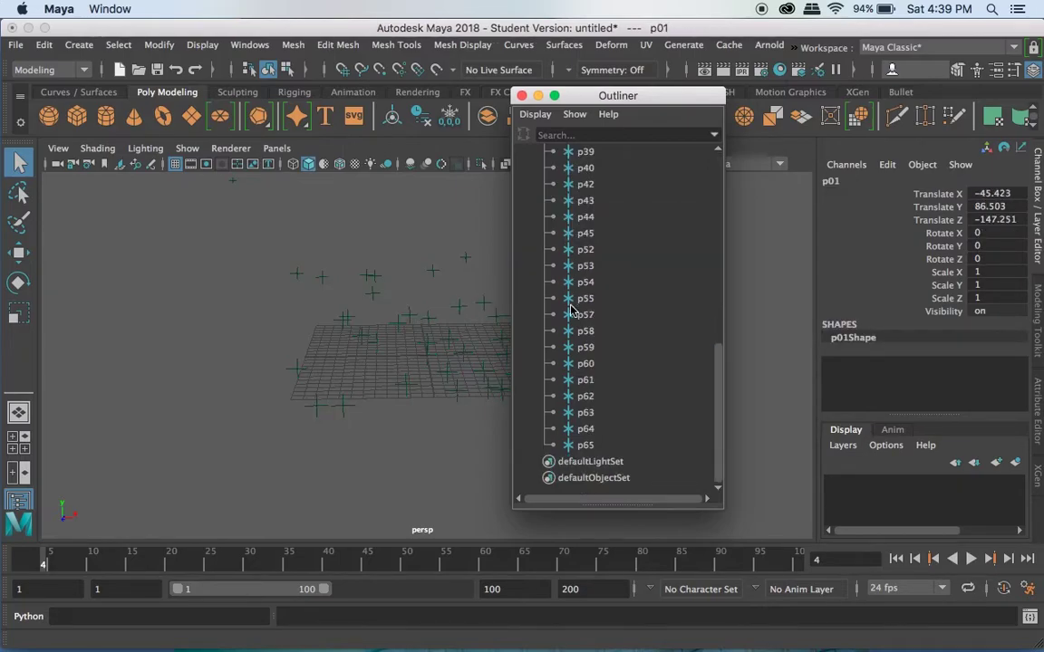
{"action": "left_click", "coordinate": [580, 445], "text": "shift"}
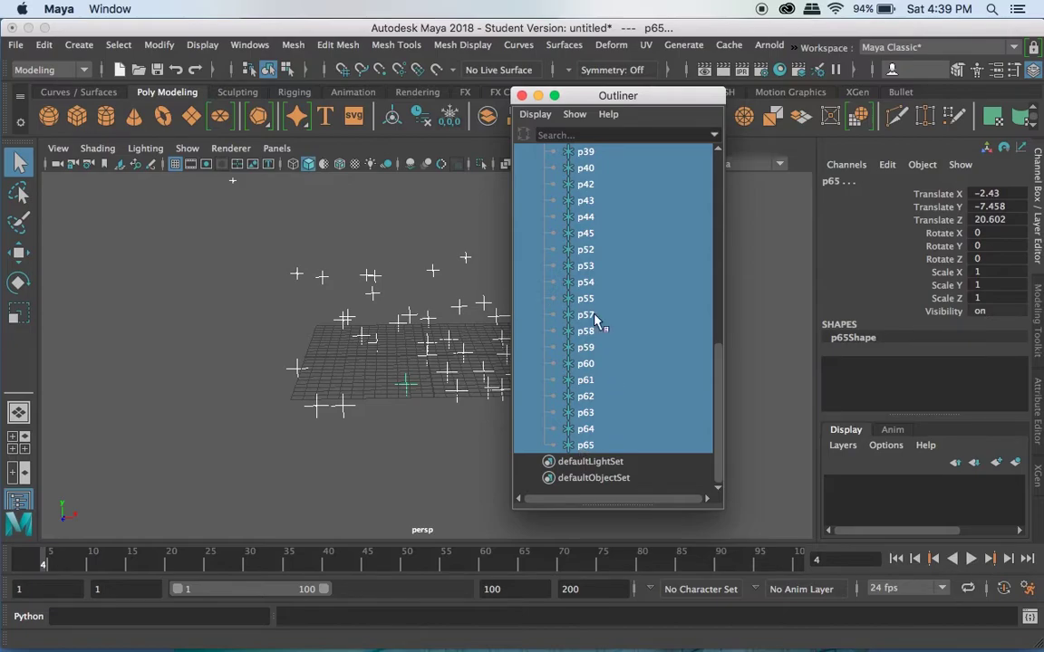
{"action": "scroll", "coordinate": [634, 326], "scroll_direction": "up", "scroll_amount": 10}
{"action": "scroll", "coordinate": [640, 317], "scroll_direction": "down", "scroll_amount": 5}
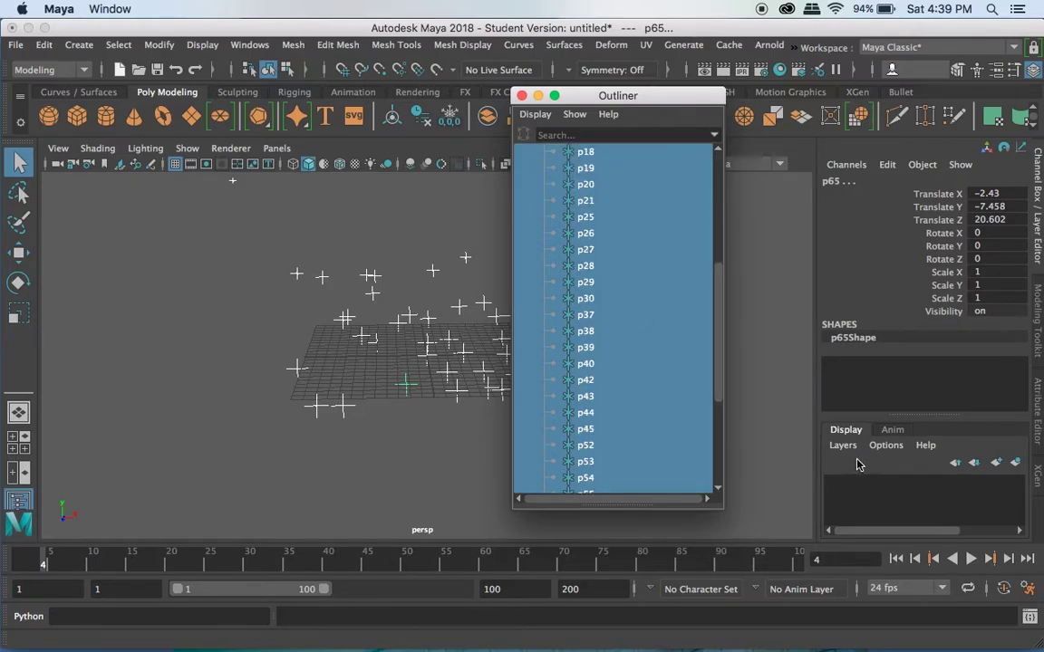
Create a display layer from the selected locators, name it locator with a dark green colour, and close the Outliner.
{"action": "left_click", "coordinate": [1015, 463]}
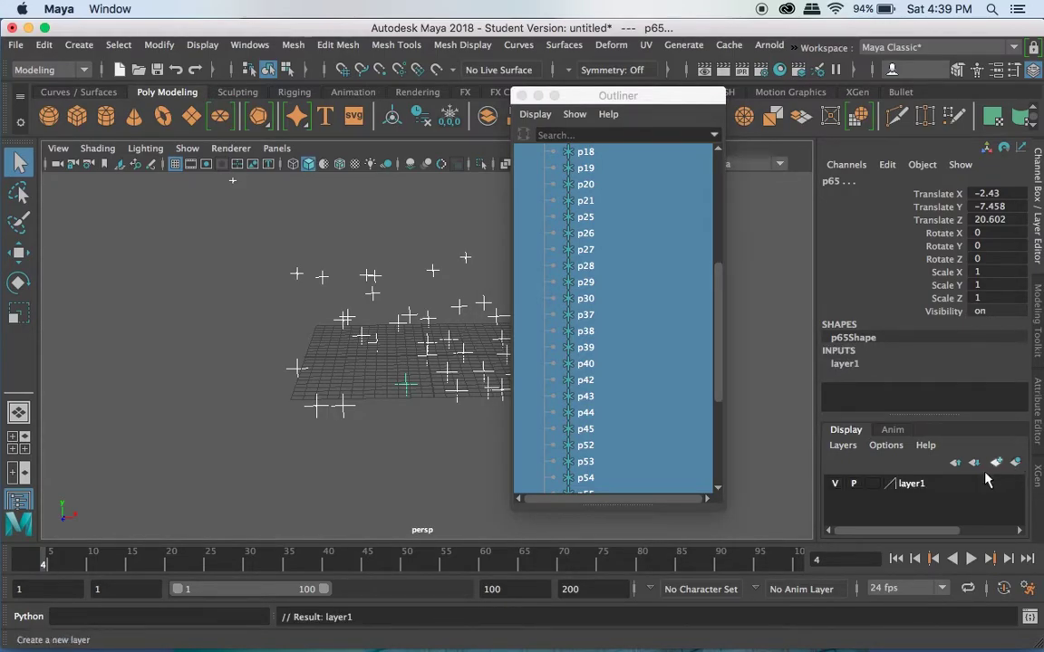
{"action": "double_click", "coordinate": [911, 486]}
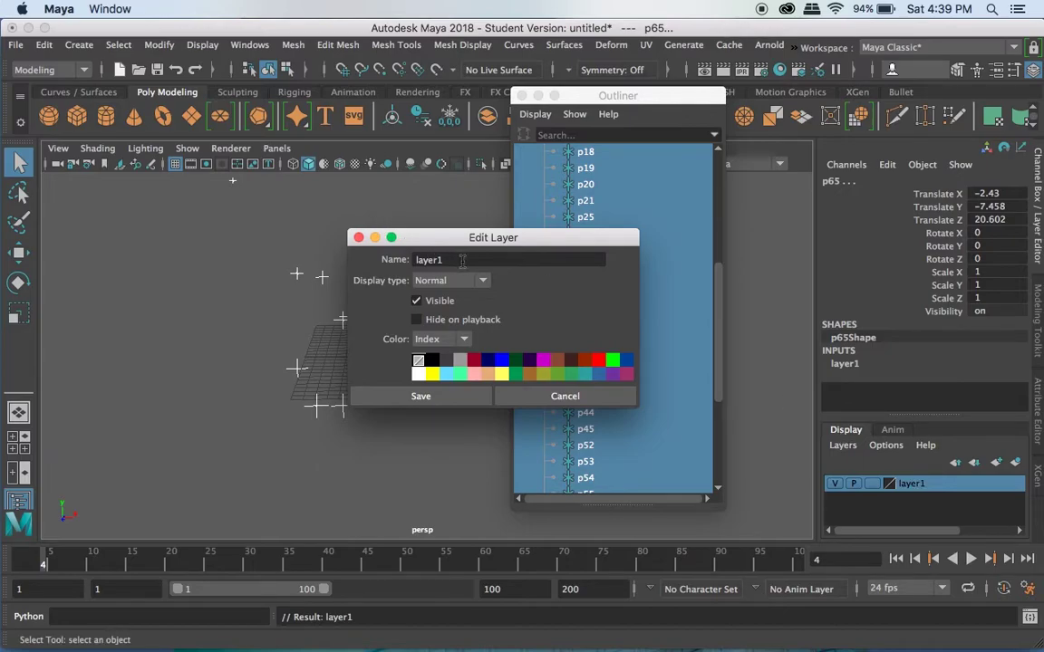
{"action": "left_click_drag", "start_coordinate": [461, 260], "coordinate": [380, 261]}
{"action": "type", "text": "locat"}
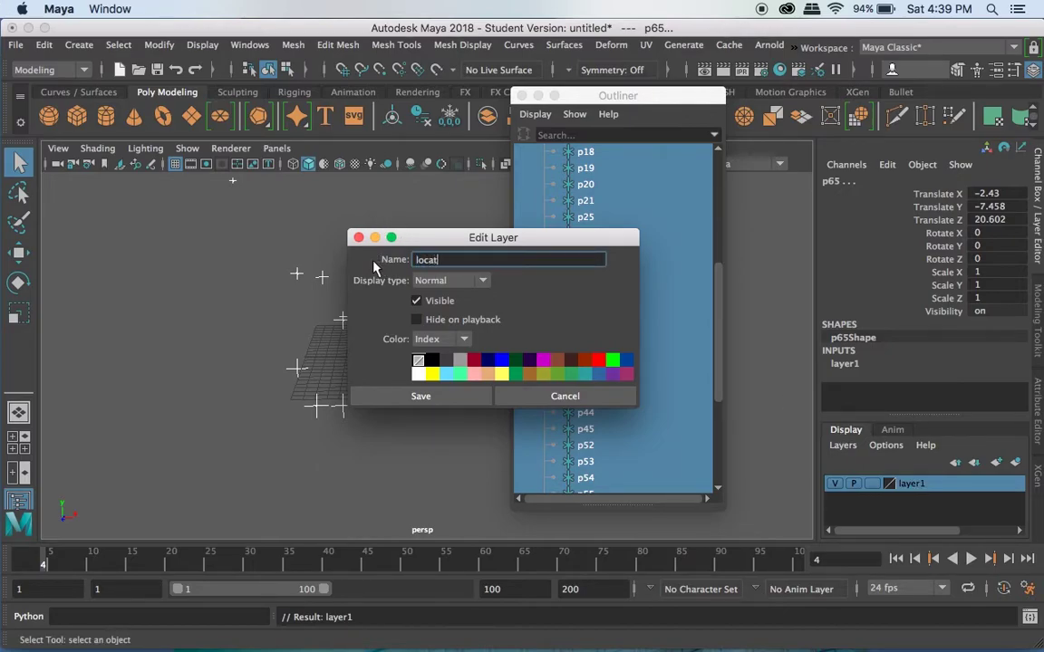
{"action": "type", "text": "or"}
{"action": "left_click", "coordinate": [514, 360]}
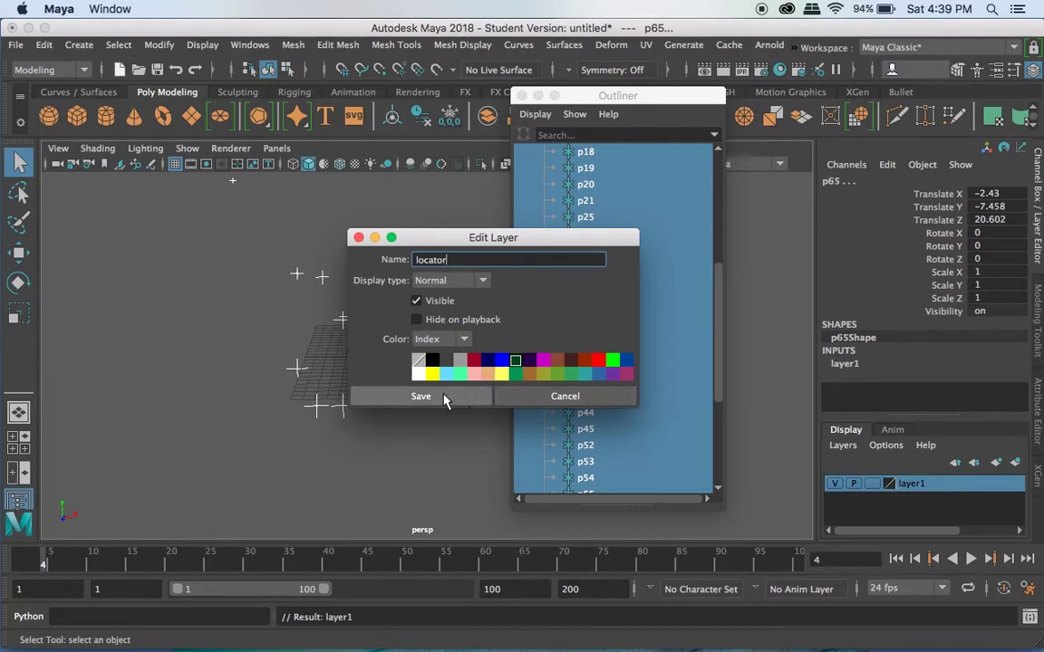
{"action": "left_click", "coordinate": [444, 398]}
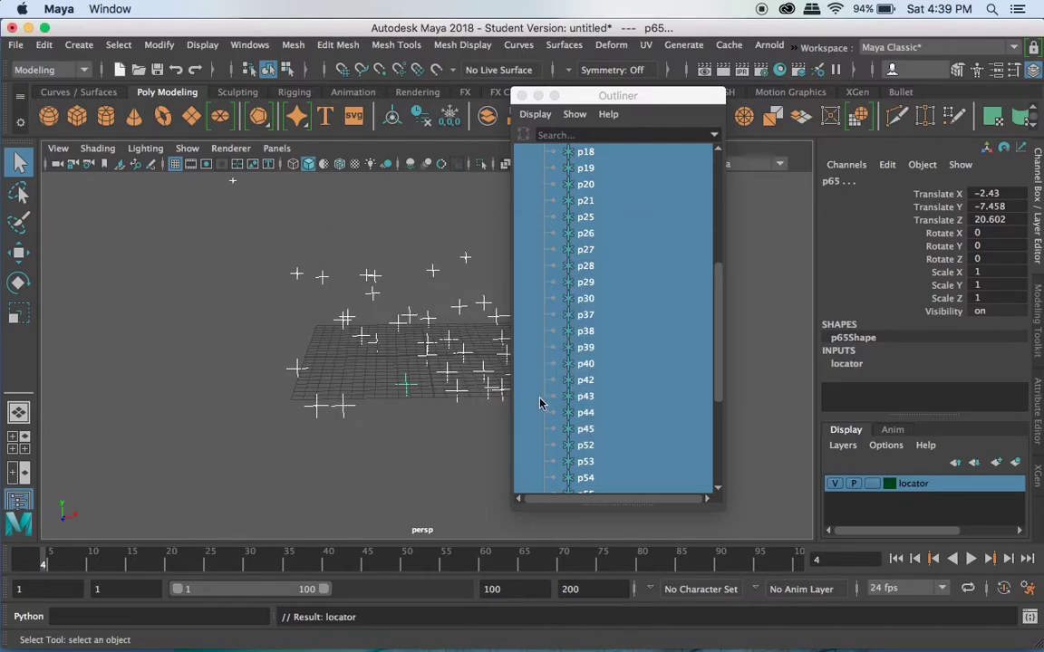
{"action": "left_click", "coordinate": [523, 96]}
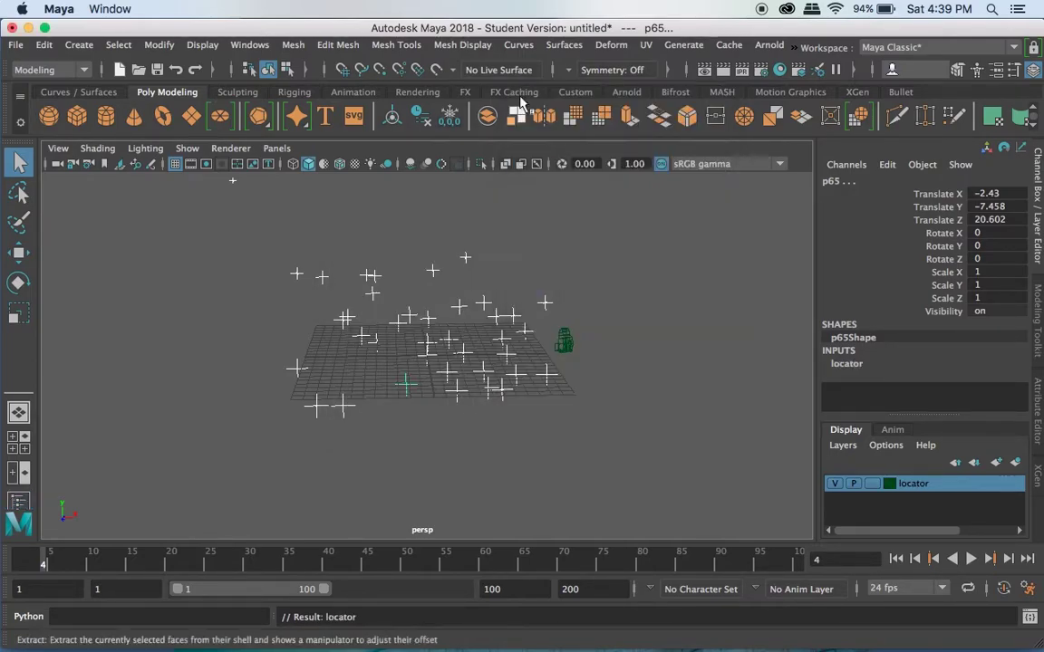
Toggle the locator layer's visibility and undo the visibility changes.
{"action": "left_click", "coordinate": [835, 485]}
{"action": "left_click", "coordinate": [835, 484]}
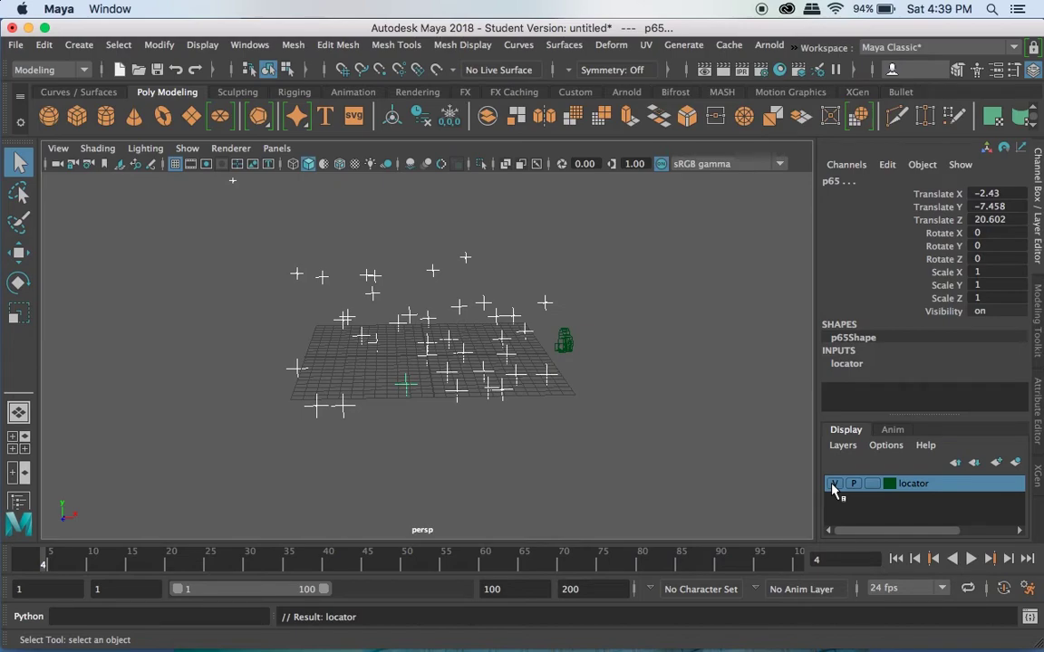
{"action": "key", "text": "super+z"}
{"action": "key", "text": "super+z"}
{"action": "key", "text": "super+z"}
{"action": "key", "text": "super+z"}
{"action": "key", "text": "super+z"}
{"action": "key", "text": "super+z"}
{"action": "key", "text": "super+z"}
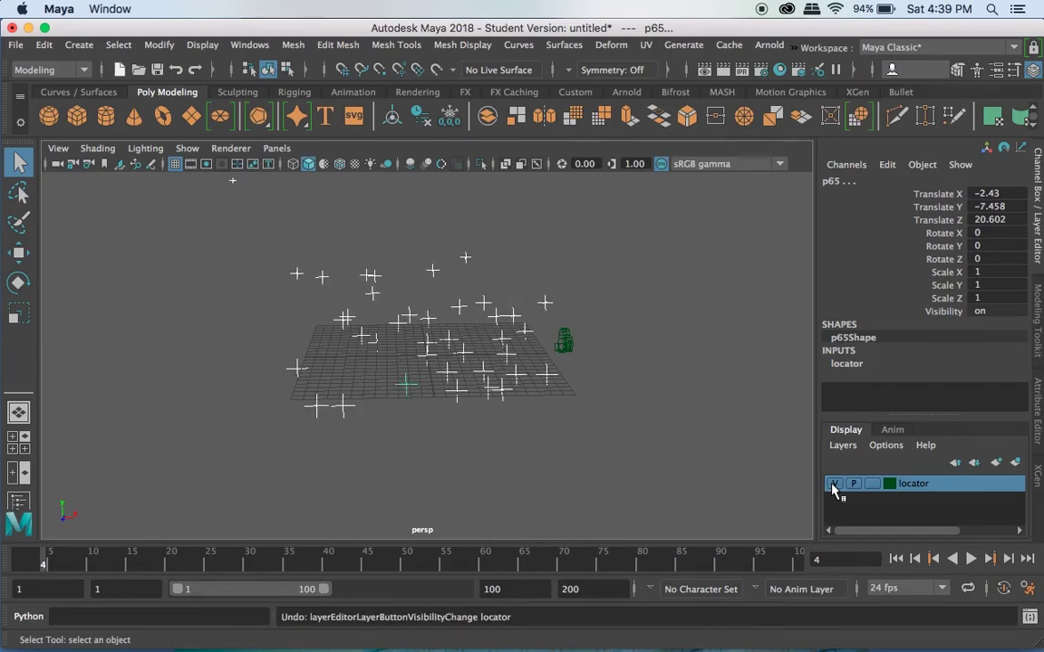
{"action": "key", "text": "super+z"}
Pick individual locators in the view, ending on p65, and toggle the locator layer off and on to check it.
{"action": "left_click", "coordinate": [407, 388]}
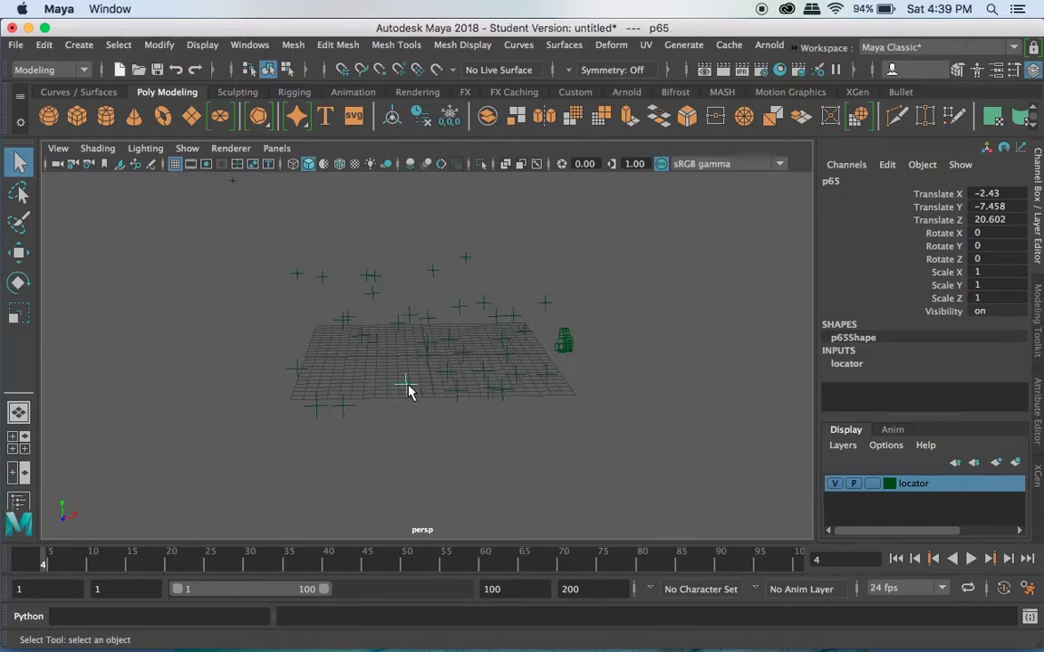
{"action": "left_click", "coordinate": [449, 372]}
{"action": "left_click", "coordinate": [405, 385]}
{"action": "left_click", "coordinate": [834, 487]}
{"action": "left_click", "coordinate": [834, 487]}
Reopen the Outliner, collapse cameraPGroup_pgroup_1_1, select the Scene group and close the Outliner.
{"action": "left_click", "coordinate": [250, 45]}
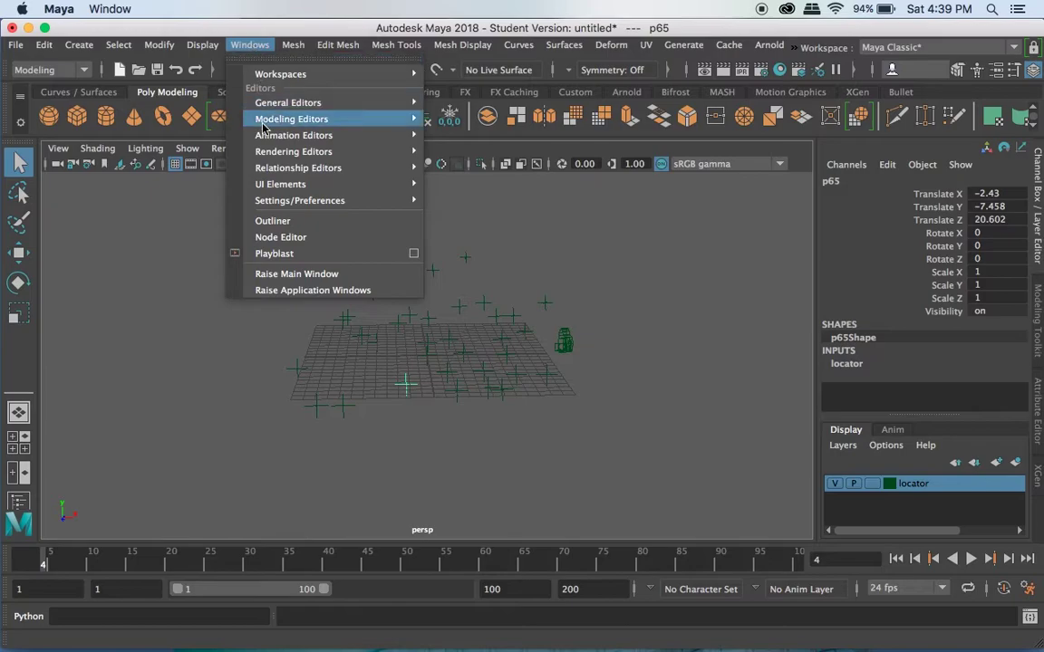
{"action": "left_click", "coordinate": [299, 221]}
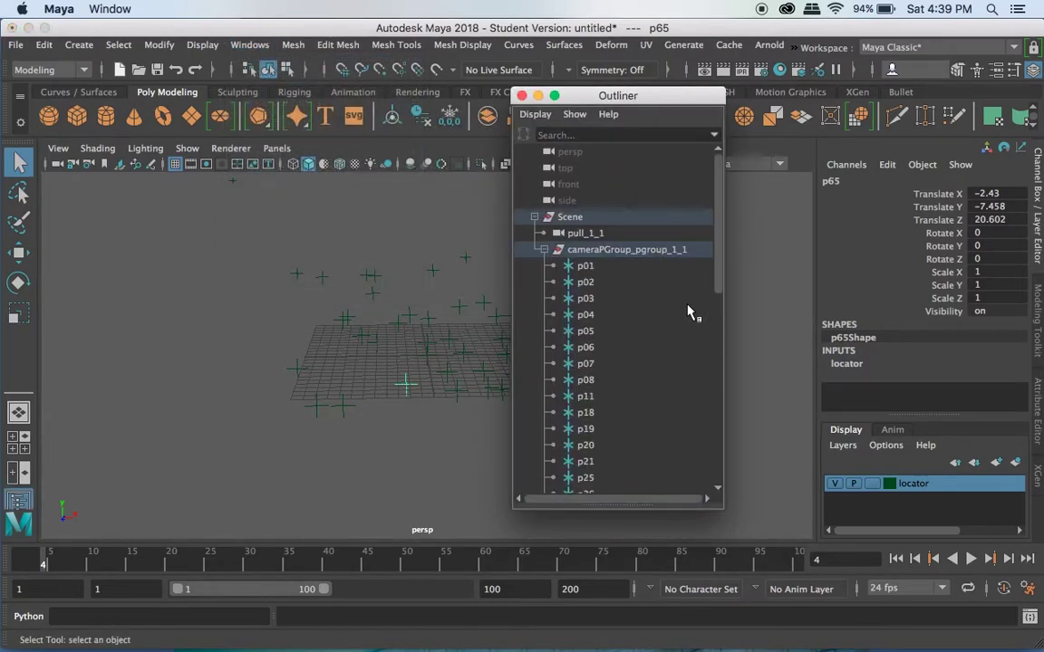
{"action": "left_click", "coordinate": [544, 249]}
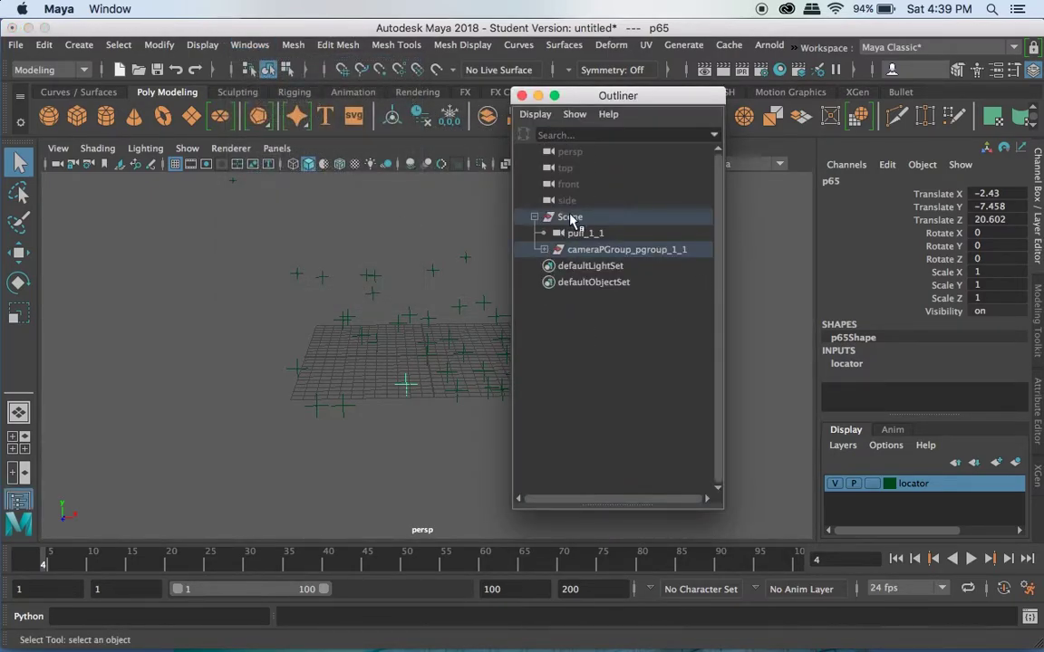
{"action": "left_click", "coordinate": [571, 218]}
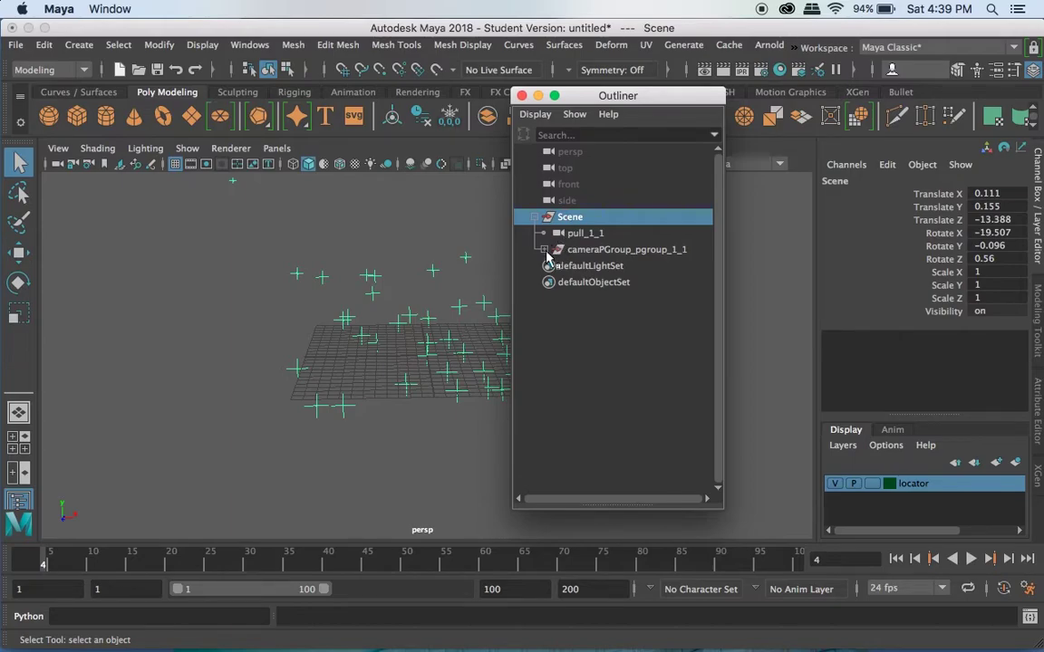
{"action": "left_click", "coordinate": [522, 96]}
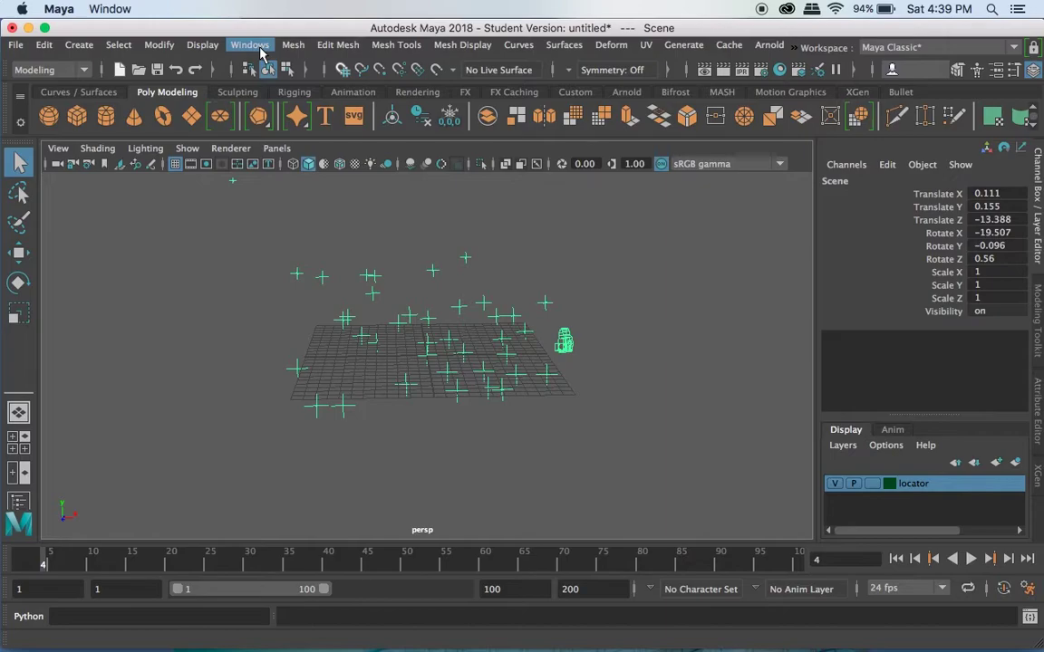
Look through the pull_1_1 camera, check the locators against the footage at frame 24, and return to frame 1.
{"action": "left_click", "coordinate": [276, 147]}
{"action": "mouse_move", "coordinate": [399, 165]}
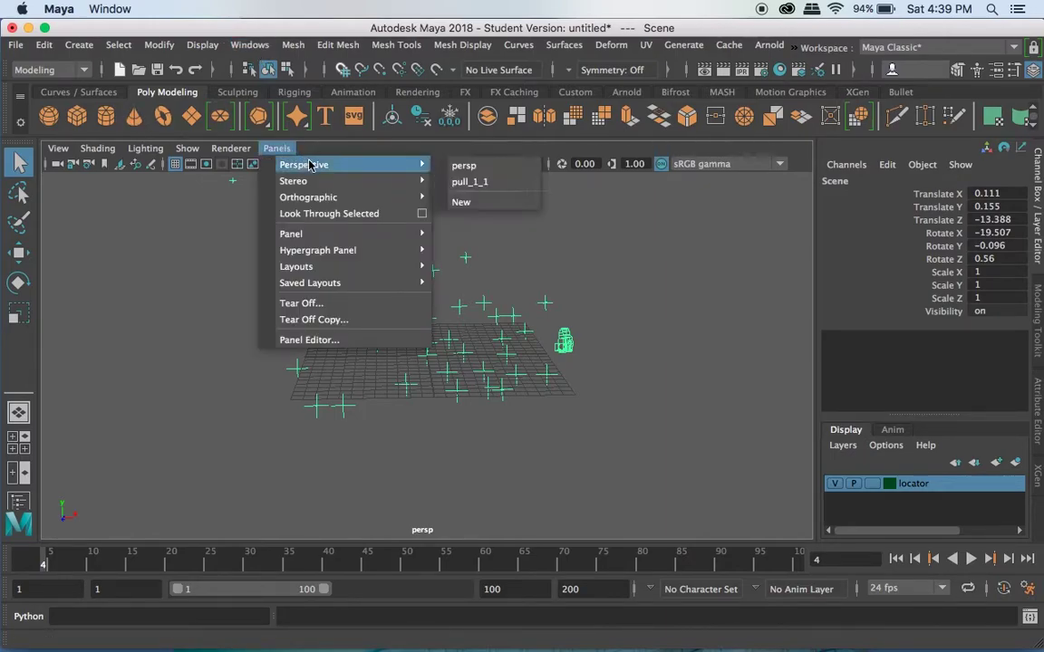
{"action": "left_click", "coordinate": [464, 182]}
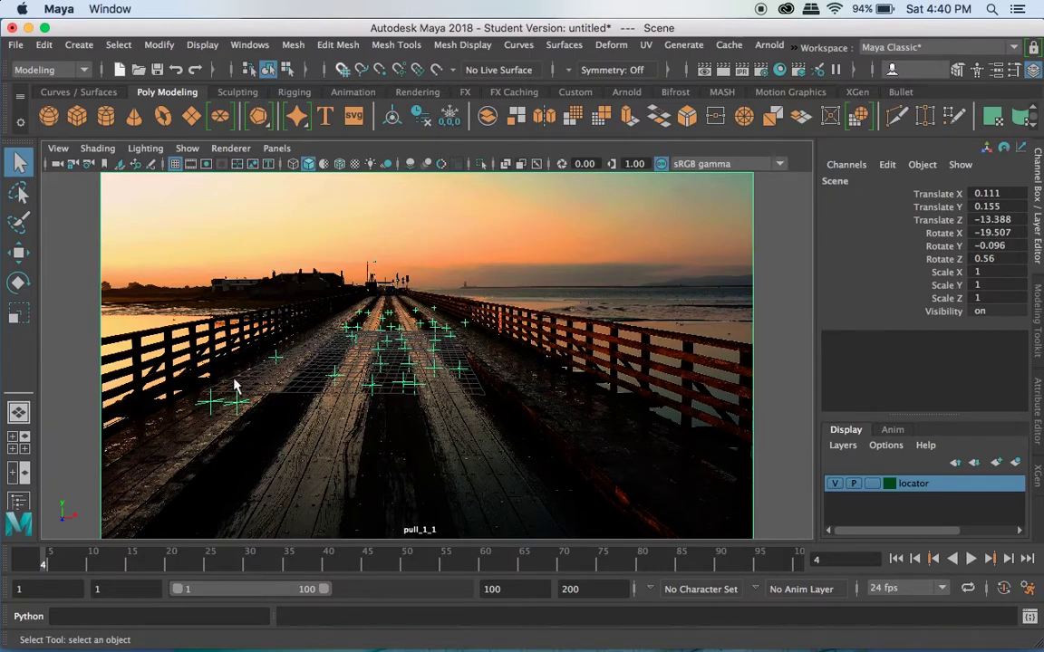
{"action": "left_click", "coordinate": [199, 564]}
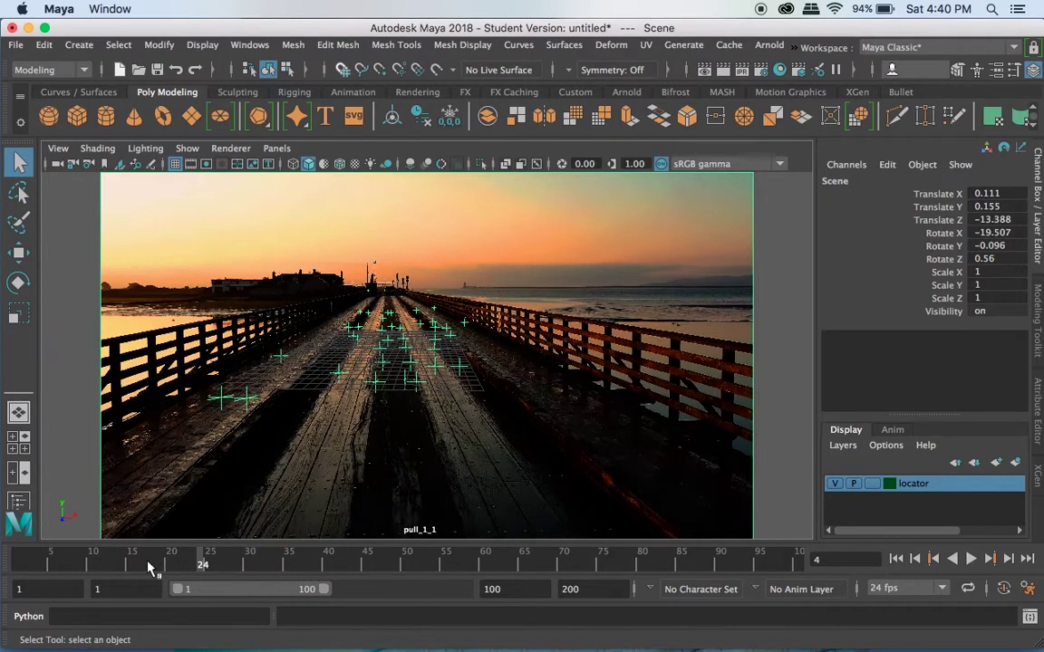
{"action": "left_click", "coordinate": [5, 564]}
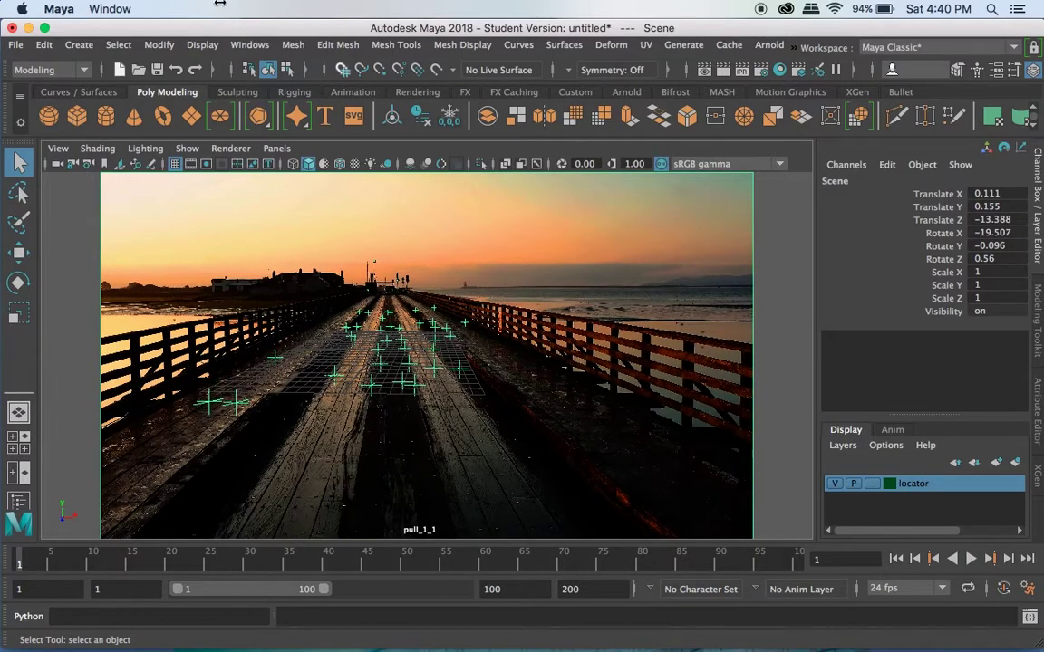
Delete the camera's imported image plane in the Hypershade and close the Hypershade.
{"action": "left_click", "coordinate": [249, 44]}
{"action": "mouse_move", "coordinate": [305, 207]}
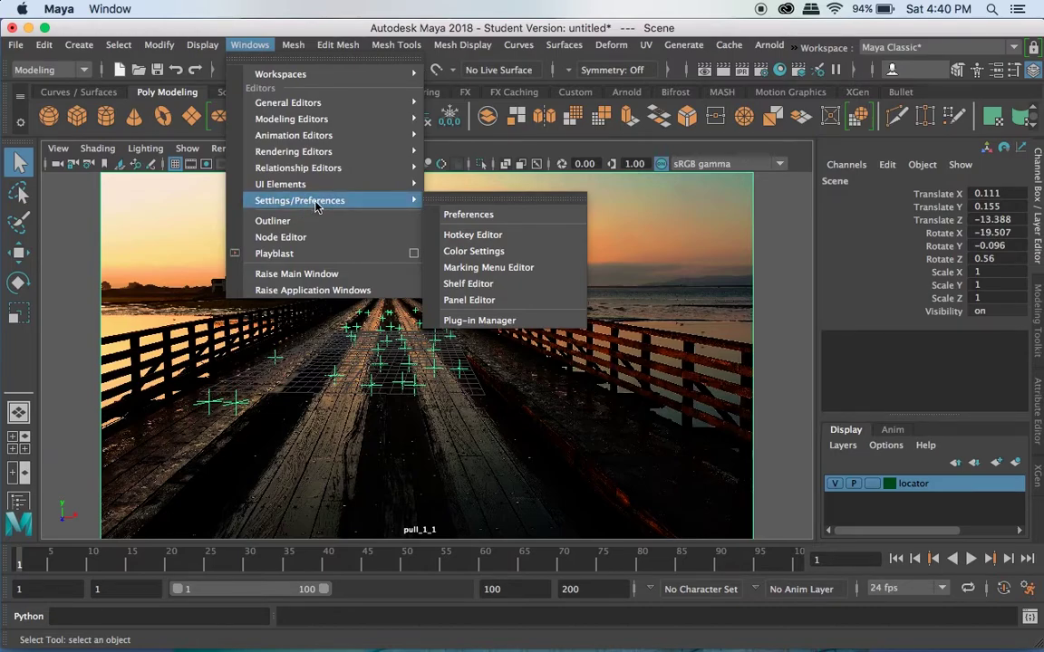
{"action": "mouse_move", "coordinate": [321, 156]}
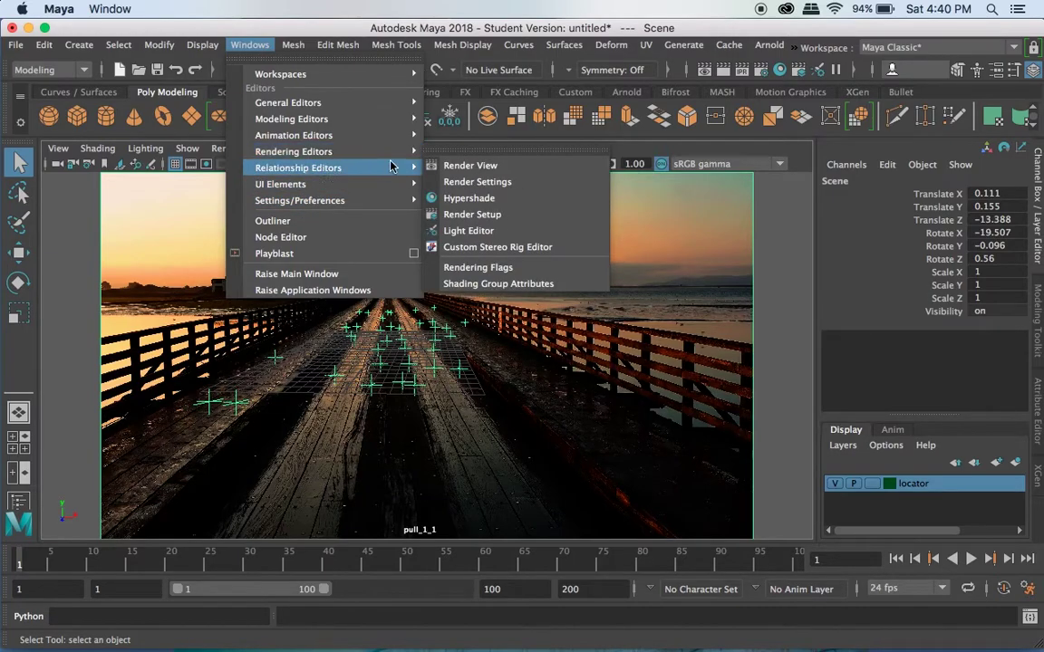
{"action": "left_click", "coordinate": [468, 197]}
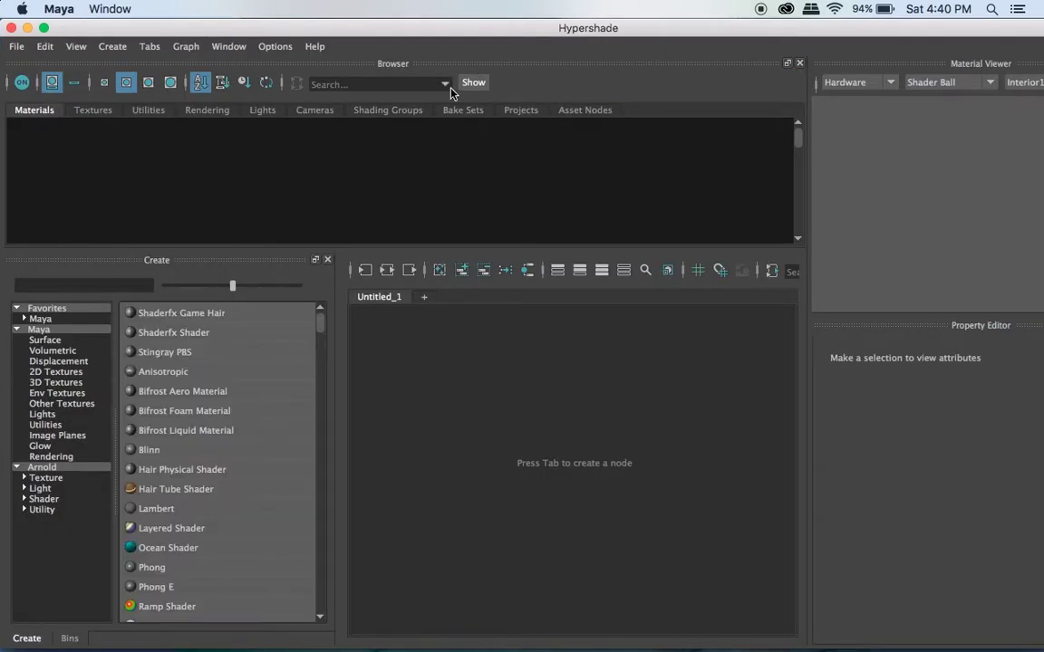
{"action": "left_click", "coordinate": [312, 110]}
{"action": "left_click", "coordinate": [94, 161]}
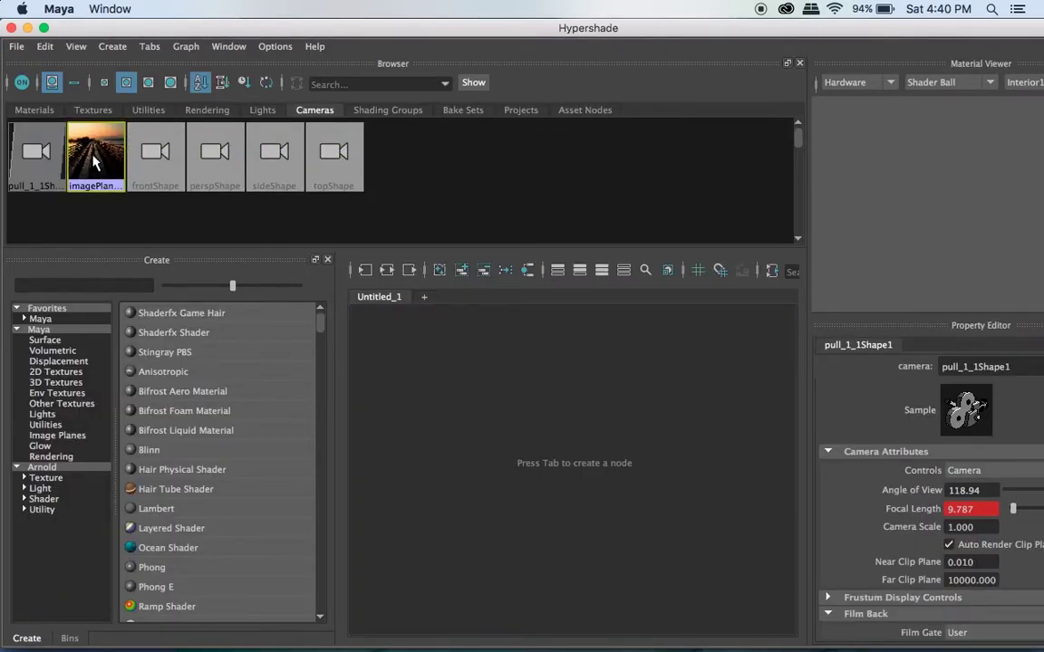
{"action": "key", "text": "Delete"}
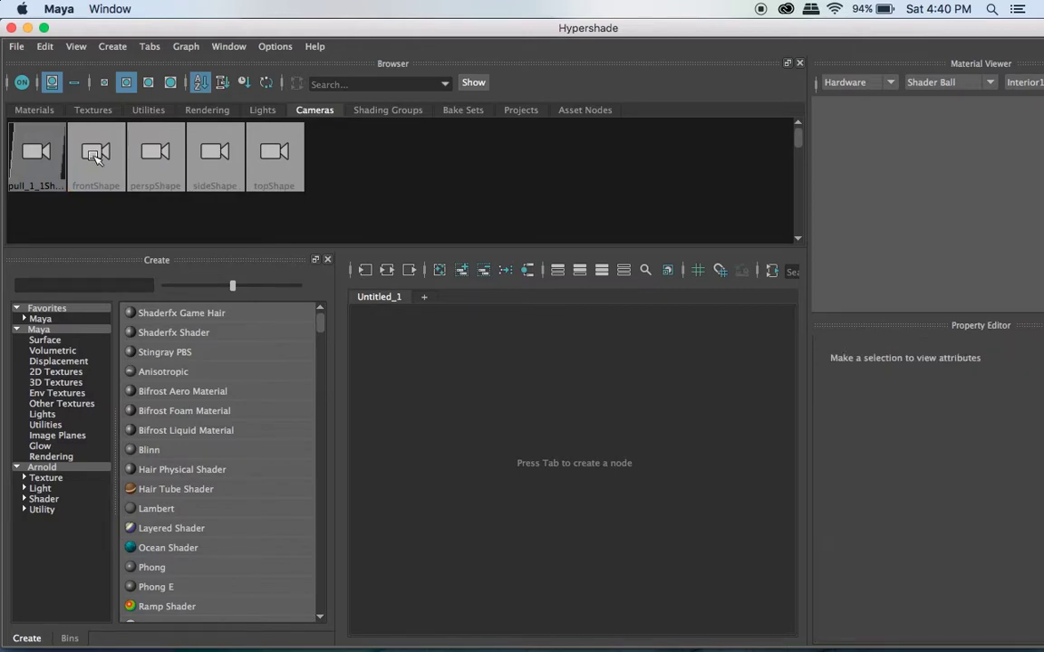
{"action": "left_click", "coordinate": [10, 29]}
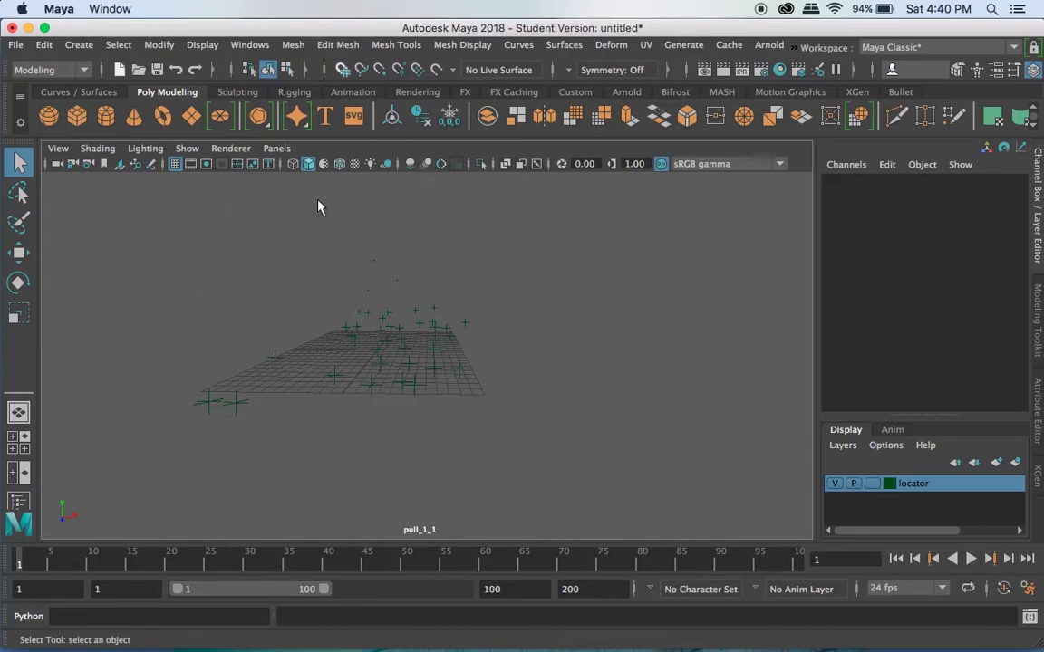
Create a new image plane in the Environment attributes of the pull_1_1 camera.
{"action": "left_click", "coordinate": [87, 166]}
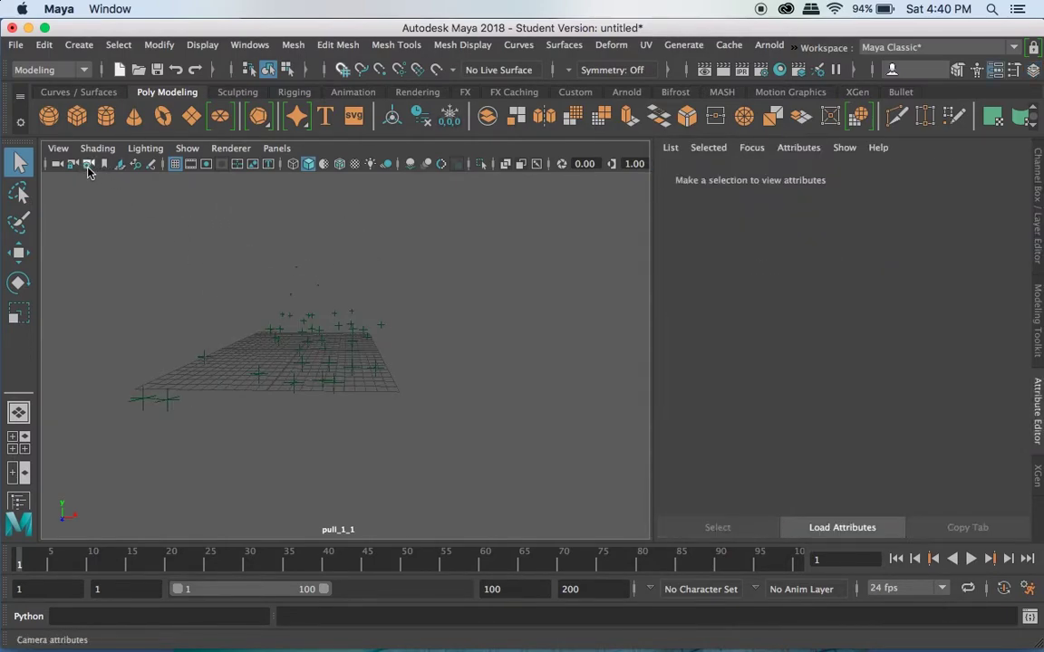
{"action": "scroll", "coordinate": [768, 336], "scroll_direction": "down", "scroll_amount": 5}
{"action": "scroll", "coordinate": [761, 358], "scroll_direction": "up", "scroll_amount": 5}
{"action": "scroll", "coordinate": [761, 360], "scroll_direction": "down", "scroll_amount": 2}
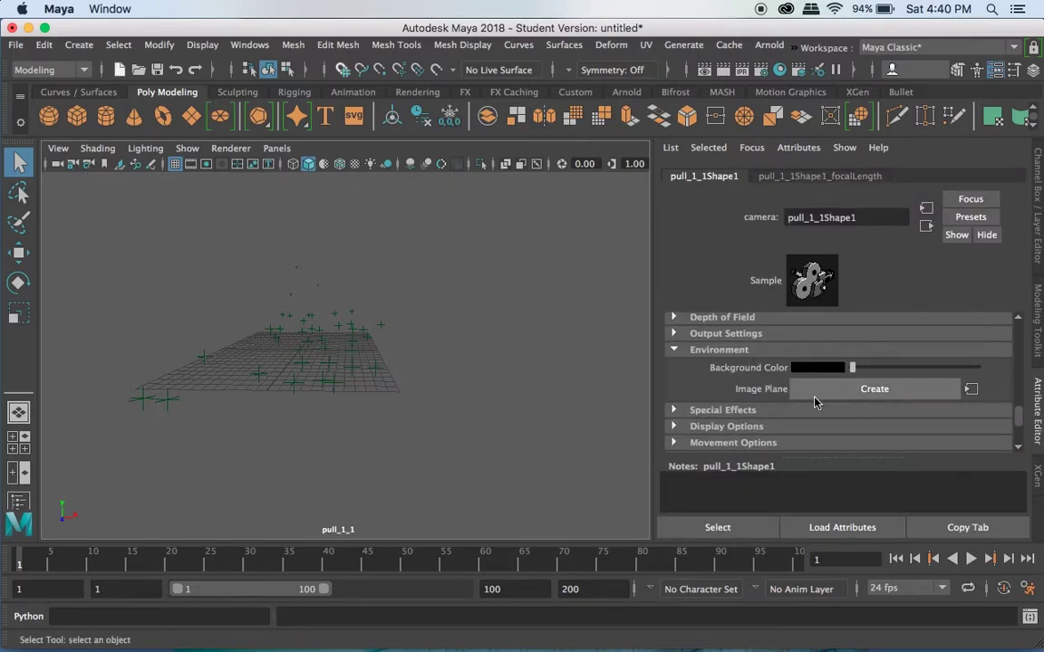
{"action": "left_click", "coordinate": [841, 392]}
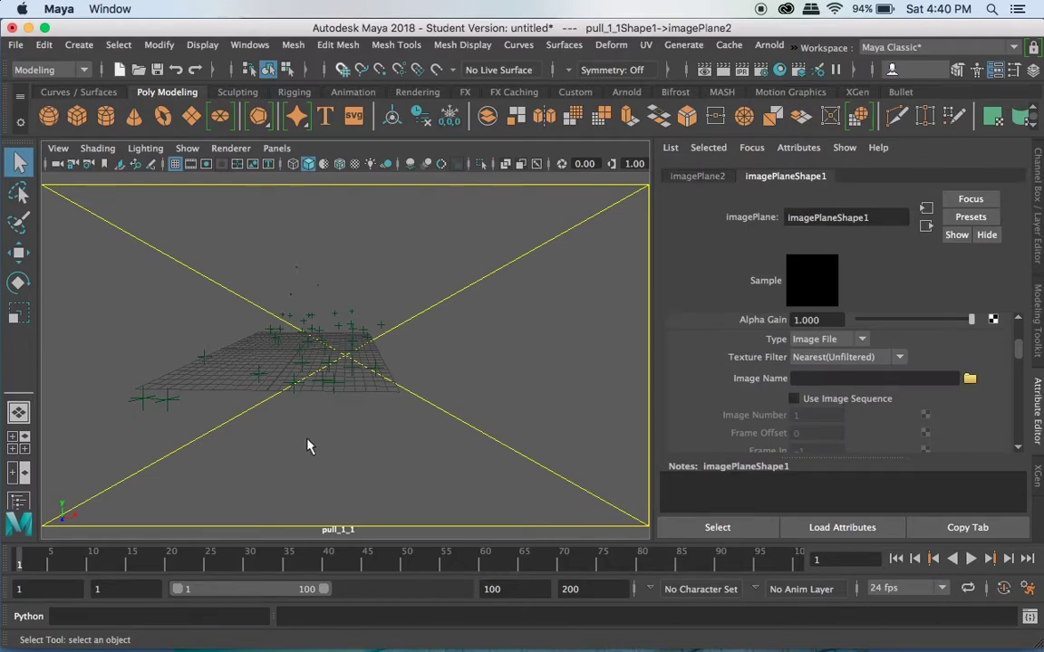
Load new_track.0001.jpeg into the image plane as an image sequence, play the shot and return to frame 1.
{"action": "left_click", "coordinate": [970, 378]}
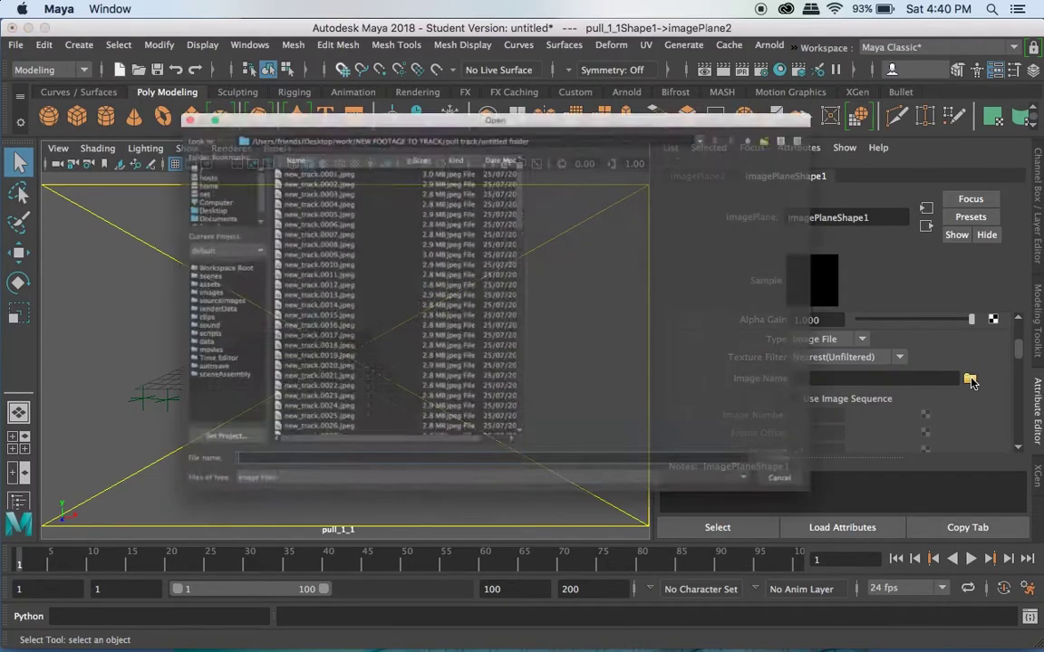
{"action": "left_click", "coordinate": [299, 136]}
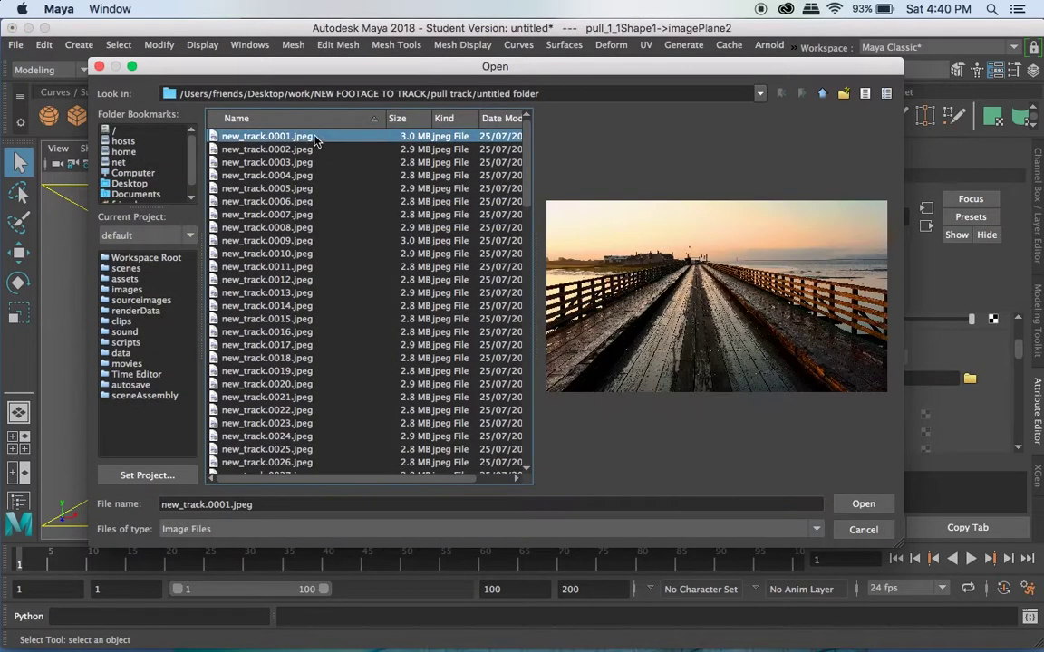
{"action": "left_click", "coordinate": [861, 505]}
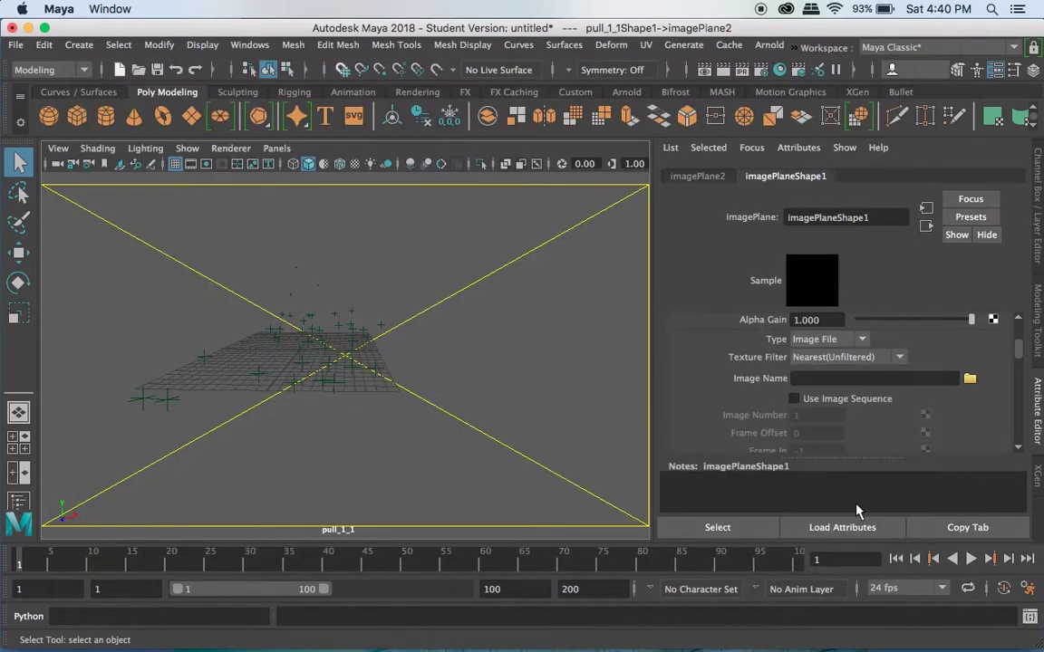
{"action": "left_click", "coordinate": [795, 399]}
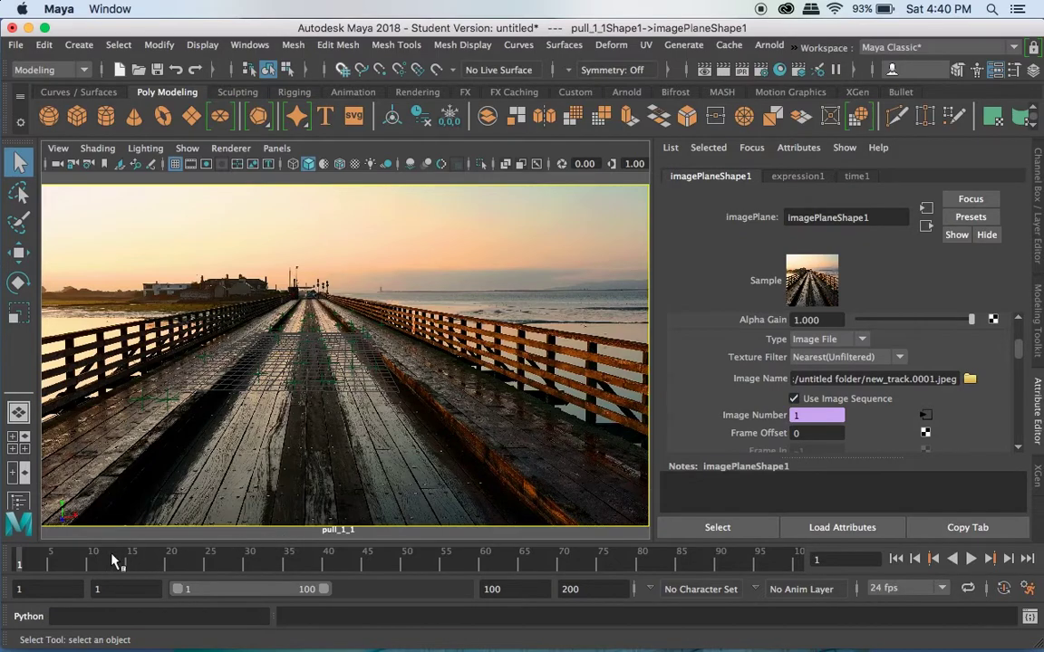
{"action": "key", "text": "alt+v"}
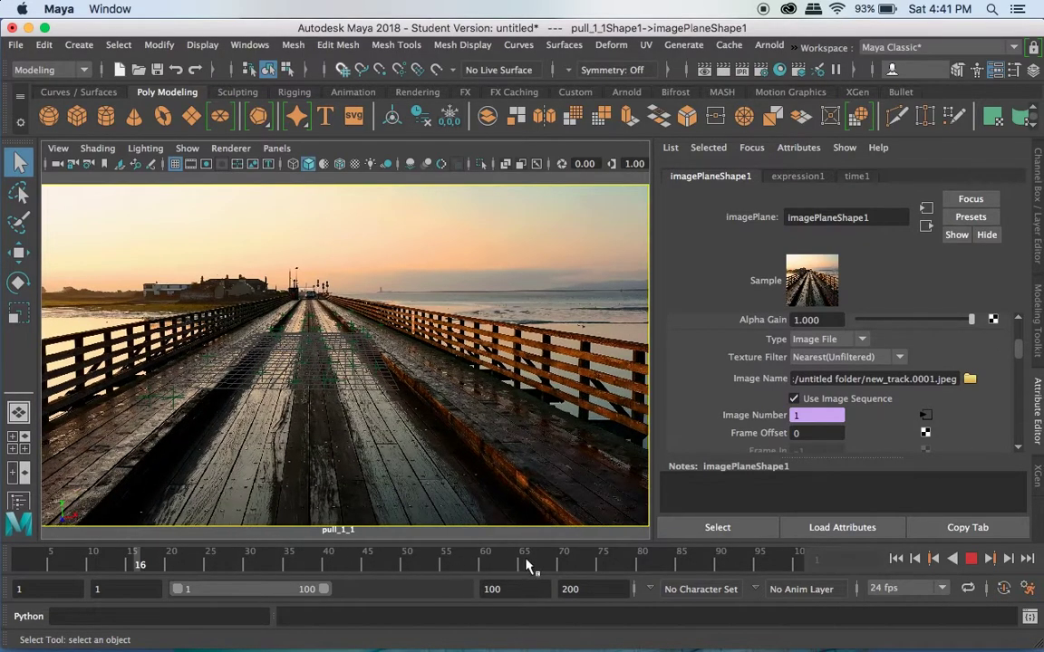
{"action": "left_click_drag", "start_coordinate": [364, 559], "coordinate": [13, 503]}
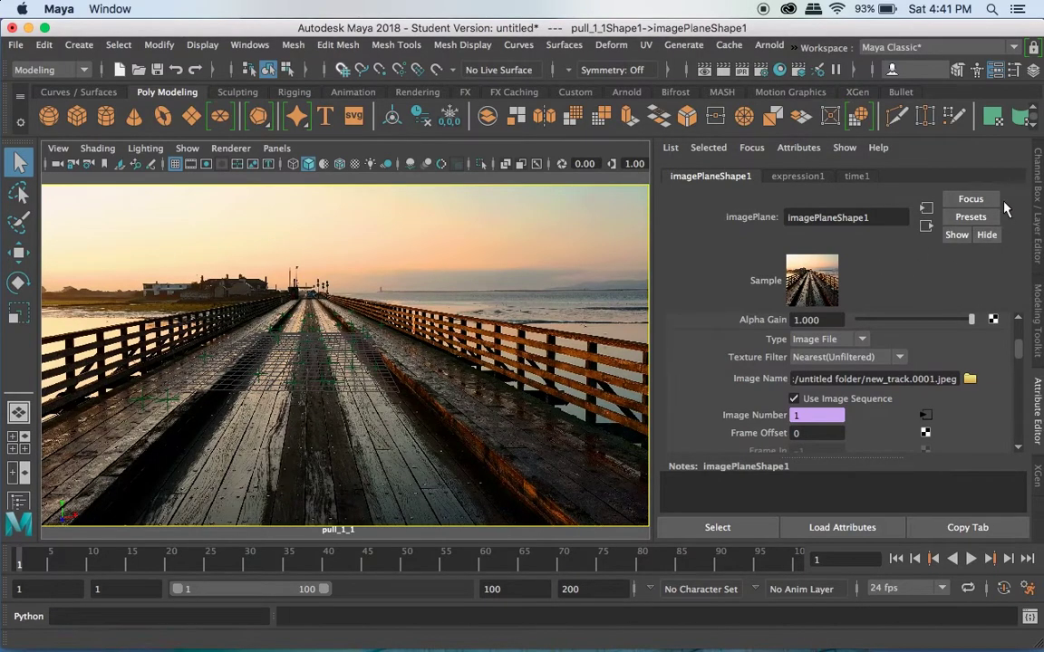
Set the locator layer's color to white and play the shot to check the locators against the footage.
{"action": "key", "text": "ctrl+a"}
{"action": "double_click", "coordinate": [890, 488]}
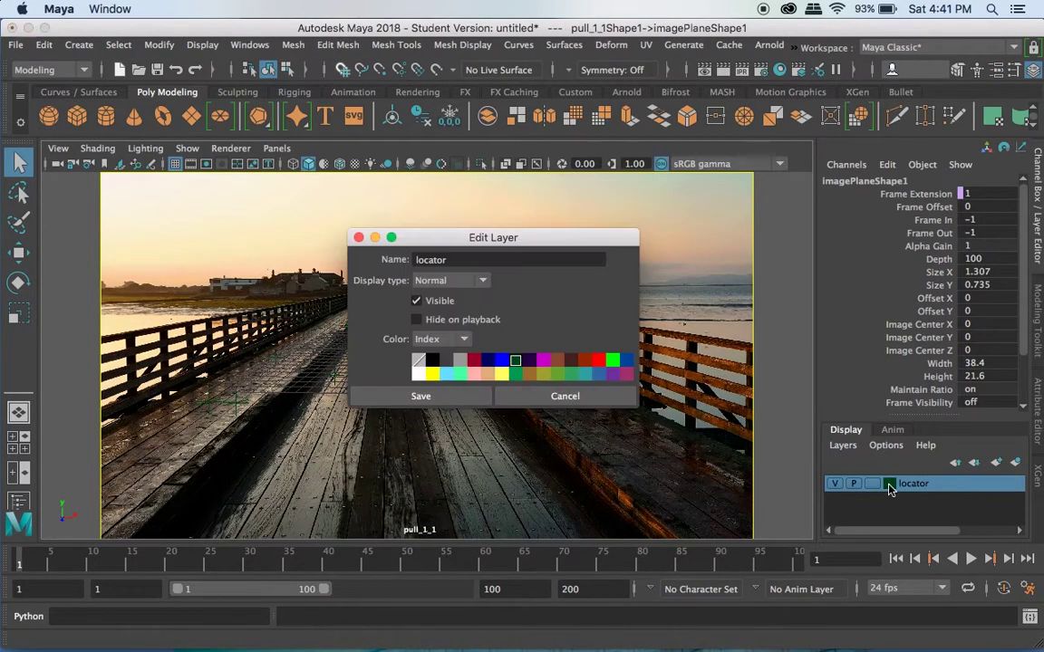
{"action": "left_click", "coordinate": [419, 373]}
{"action": "left_click", "coordinate": [420, 396]}
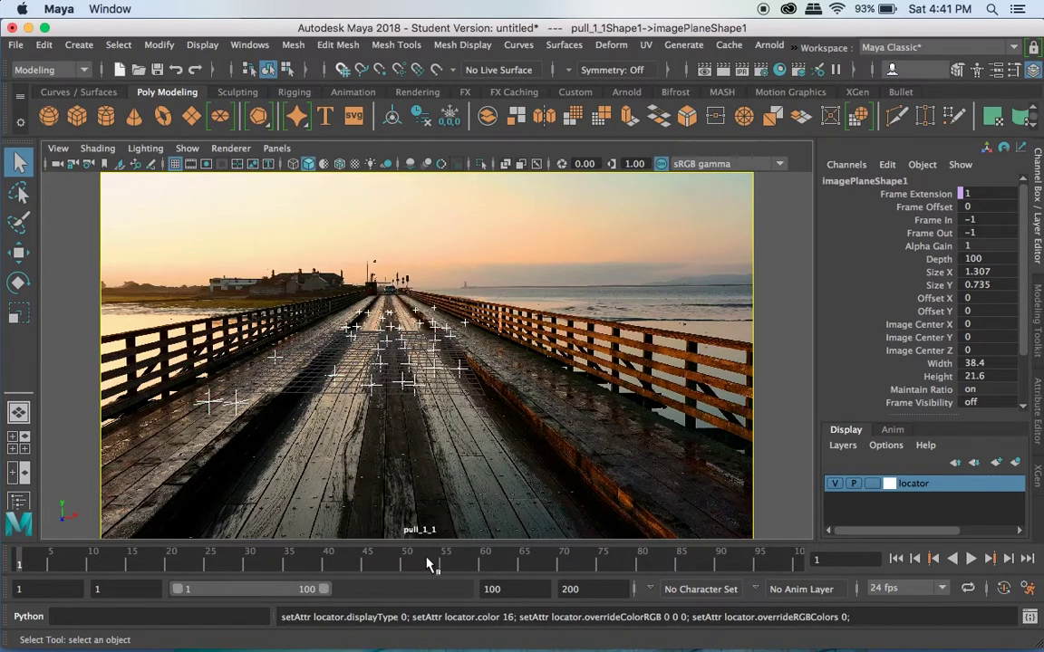
{"action": "key", "text": "alt+v"}
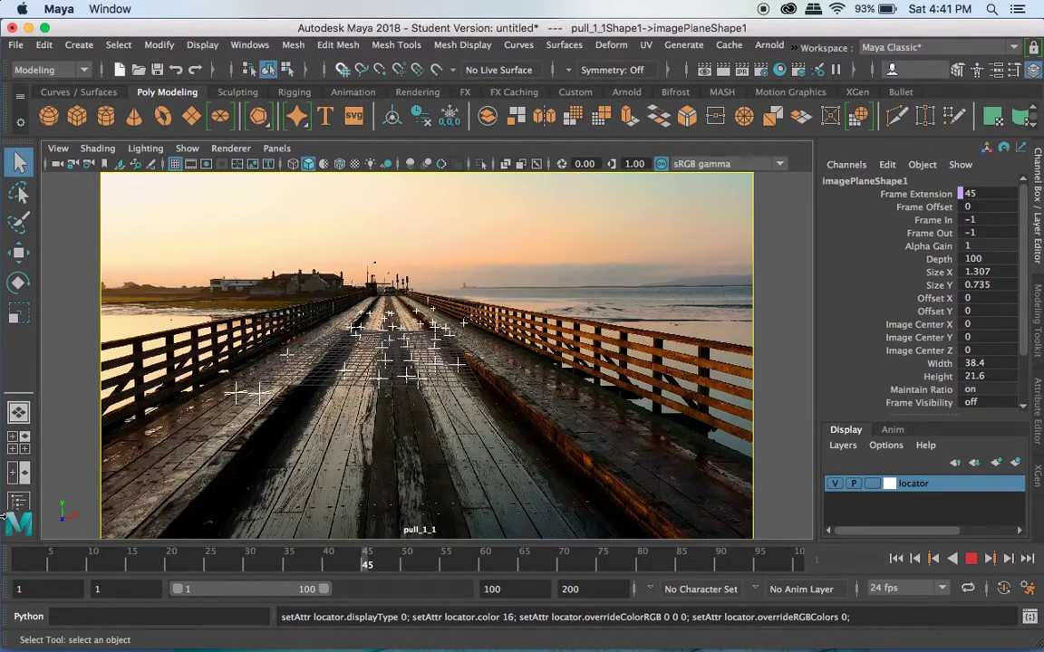
{"action": "key", "text": "Escape"}
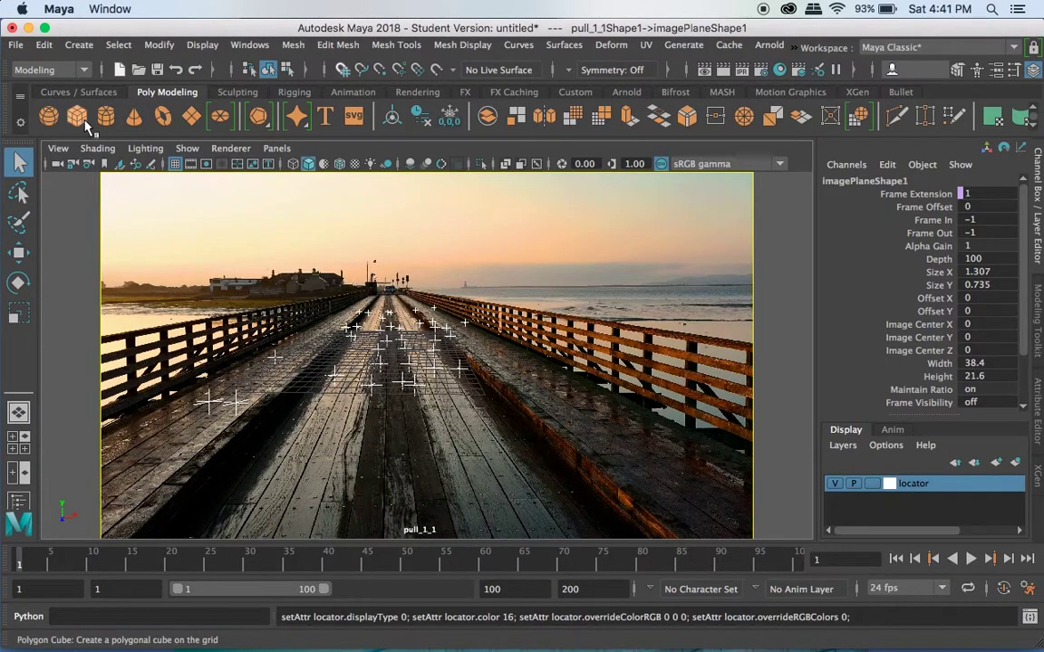
Create a polygon cone at the origin and scale it uniformly to about 3.56.
{"action": "left_click", "coordinate": [135, 119]}
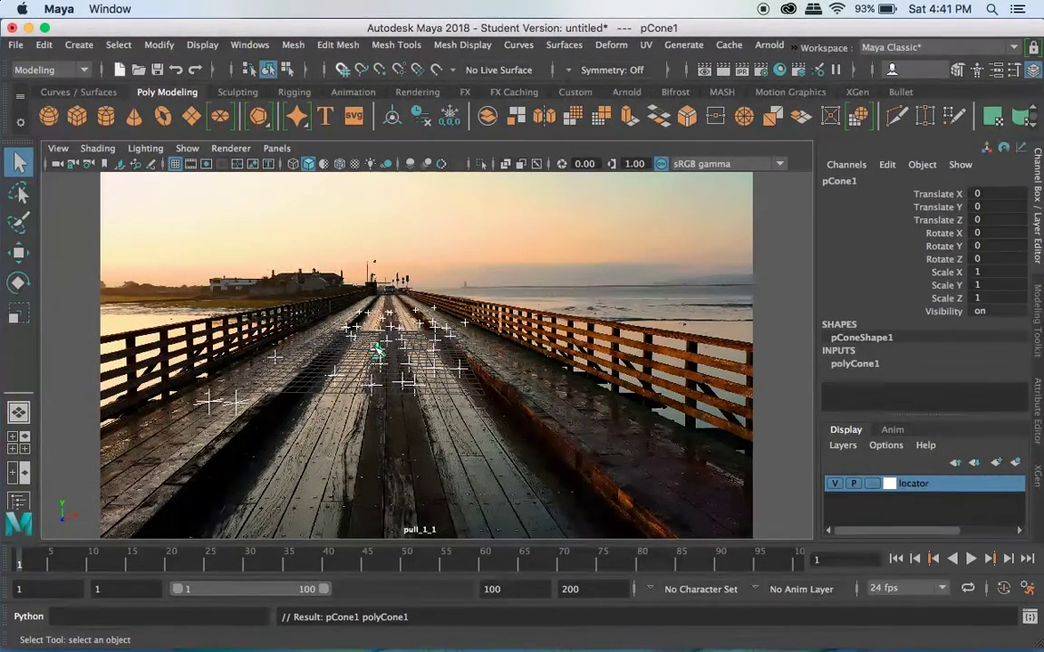
{"action": "key", "text": "w"}
{"action": "key", "text": "r"}
{"action": "left_click_drag", "start_coordinate": [372, 270], "coordinate": [373, 214]}
{"action": "key", "text": "super+z"}
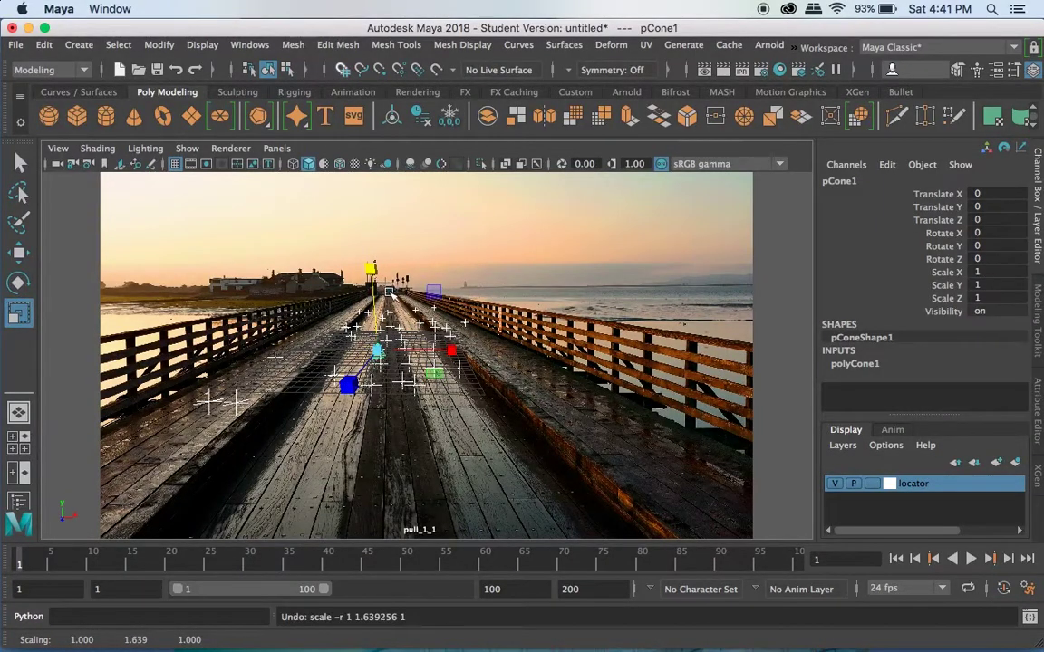
{"action": "left_click_drag", "start_coordinate": [377, 350], "coordinate": [409, 533]}
{"action": "key", "text": "w"}
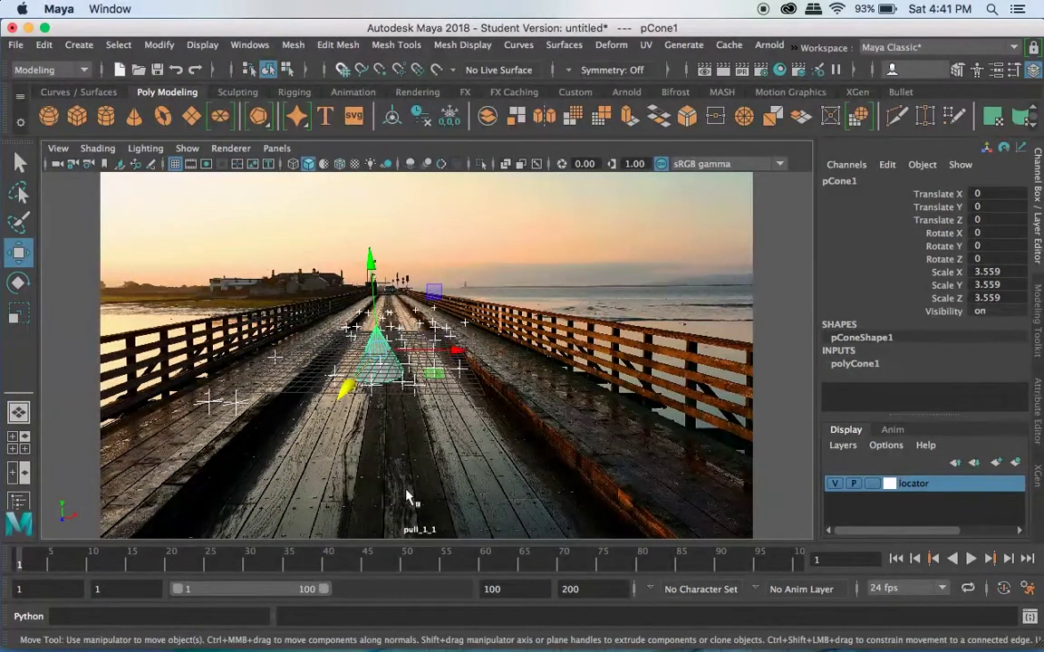
Turn the cone upside down with Rotate Z at -180 and raise it to about 6.96 in Translate Y.
{"action": "key", "text": "e"}
{"action": "left_click_drag", "start_coordinate": [382, 269], "coordinate": [933, 270]}
{"action": "double_click", "coordinate": [983, 259]}
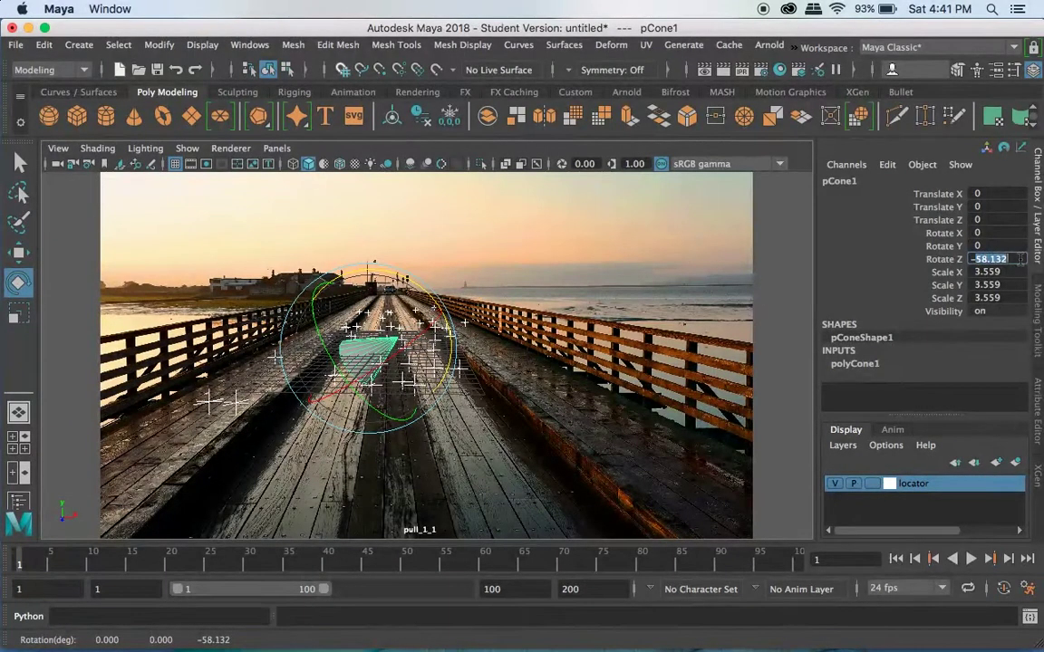
{"action": "key", "text": "Return"}
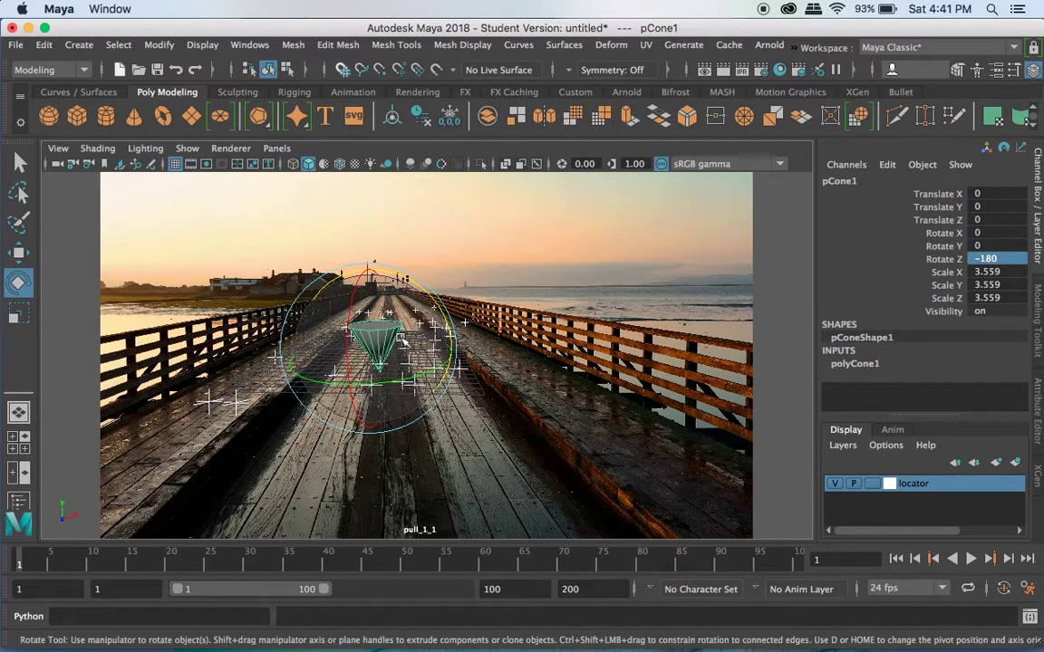
{"action": "key", "text": "w"}
{"action": "left_click_drag", "start_coordinate": [371, 281], "coordinate": [398, 225]}
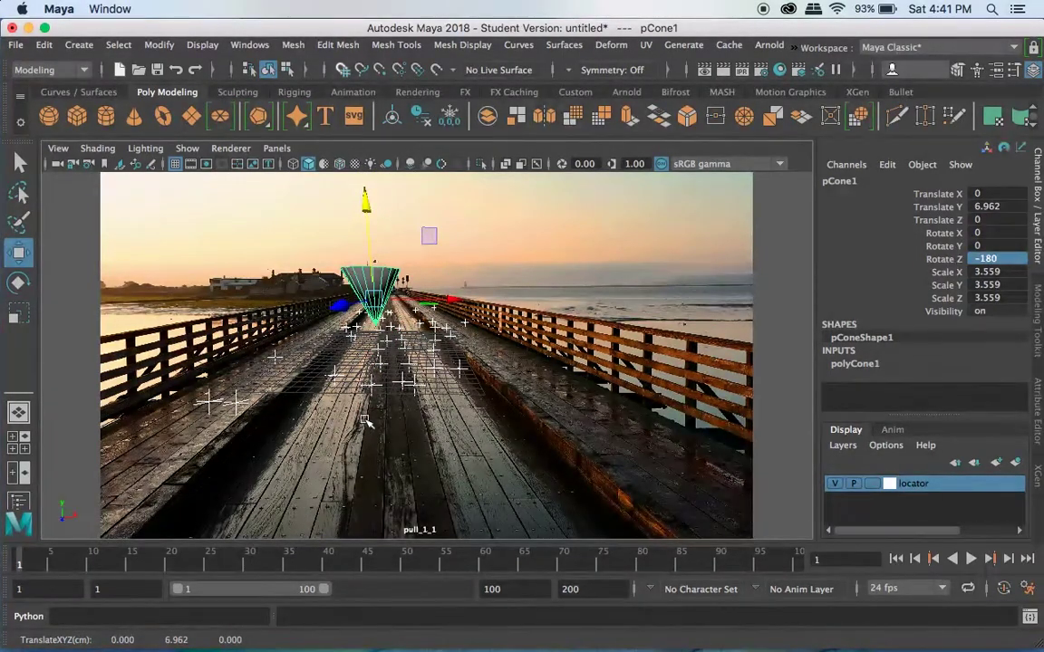
Play the shot to check how the upside-down cone sits in the footage, and stop playback.
{"action": "left_click", "coordinate": [75, 560]}
{"action": "key", "text": "alt+v"}
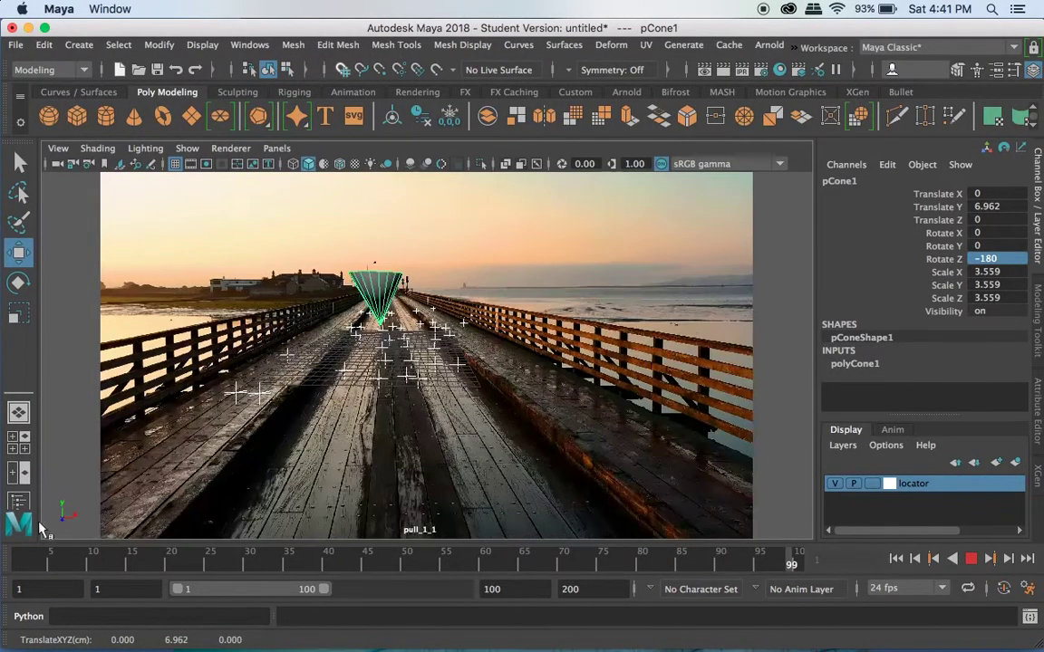
{"action": "key", "text": "alt+v"}
Move the pivot of the upside-down cone down to its tip.
{"action": "left_click", "coordinate": [379, 293]}
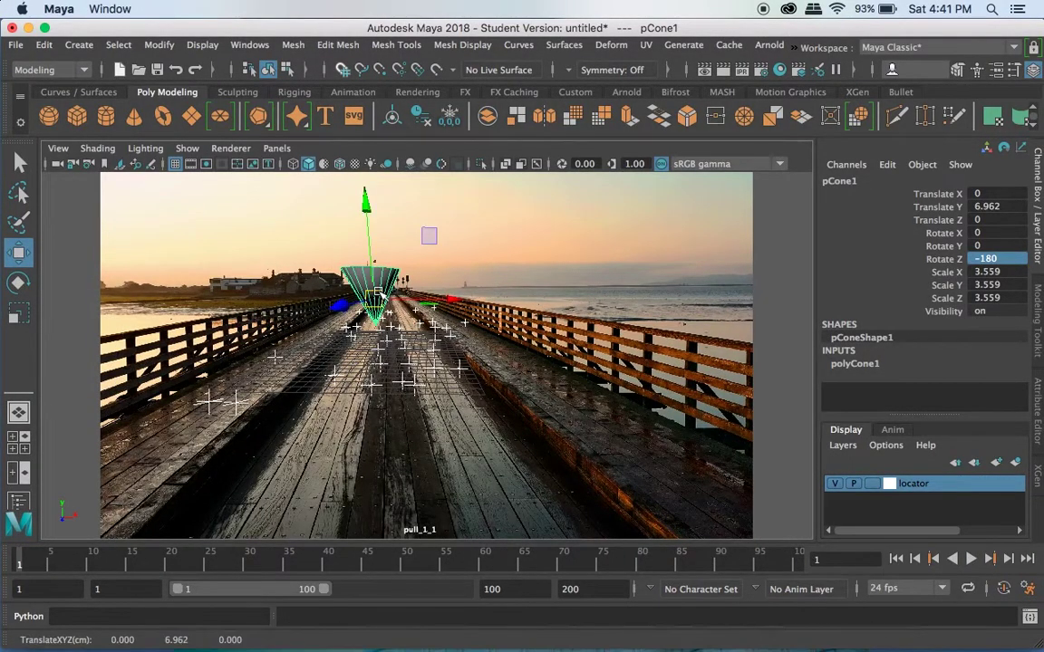
{"action": "key", "text": "d"}
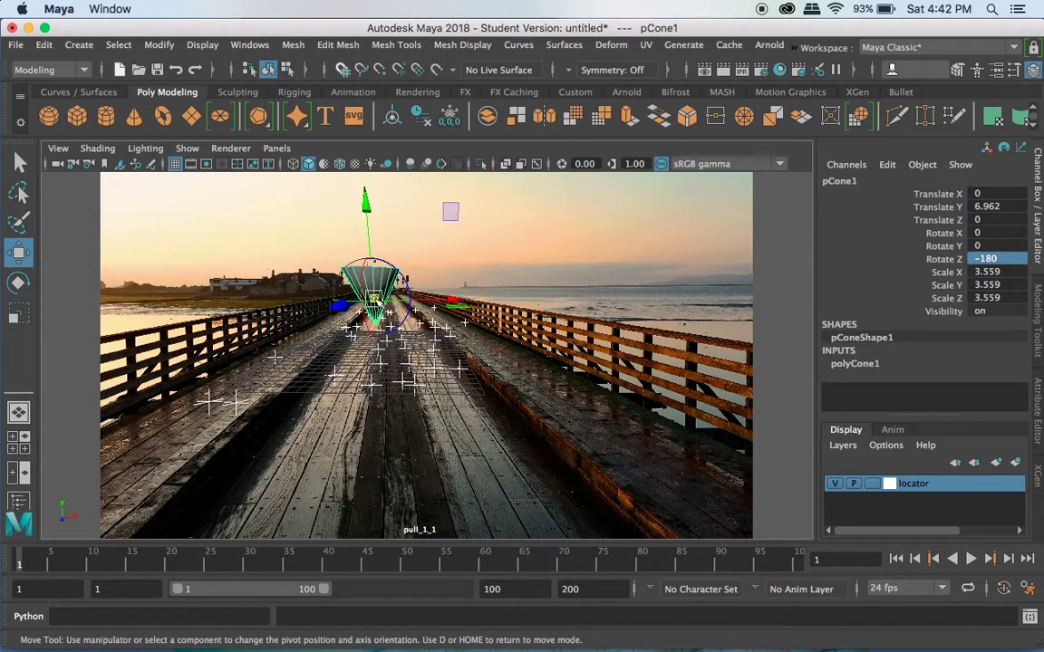
{"action": "key", "text": "d"}
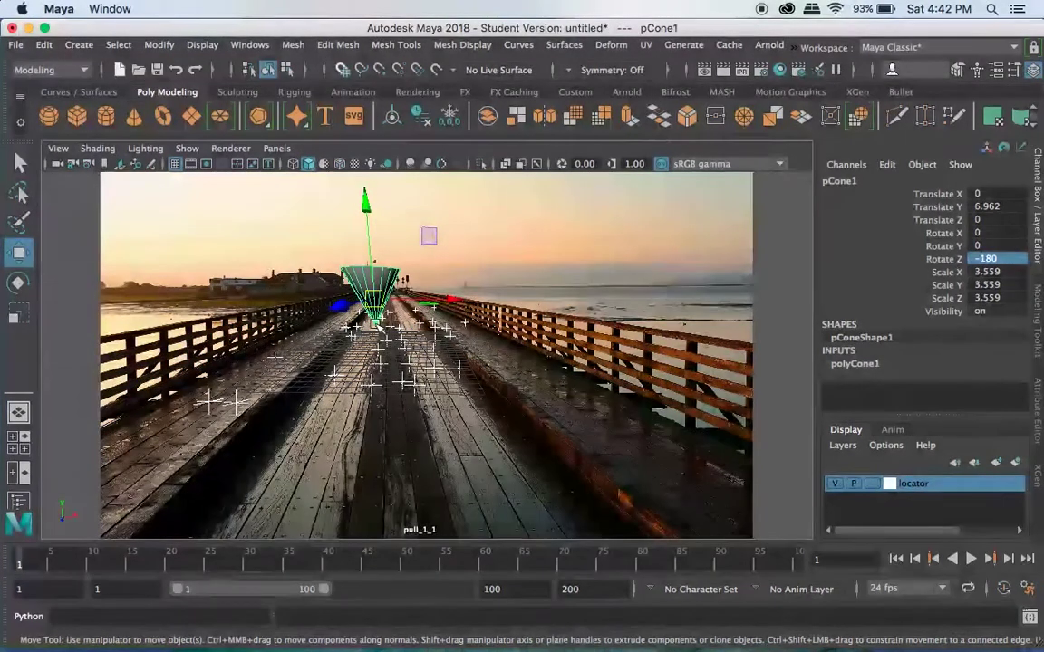
{"action": "key", "text": "d"}
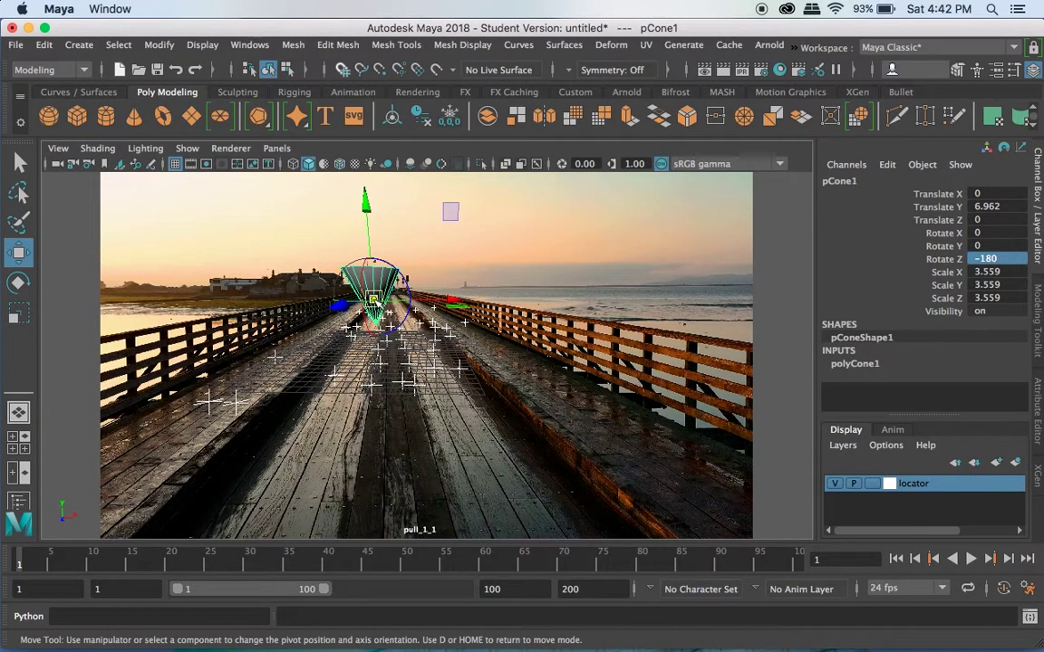
{"action": "left_click_drag", "start_coordinate": [374, 300], "coordinate": [376, 317]}
Examine the pivot at the cone's tip up close, view frame 33 and play the shot.
{"action": "scroll", "coordinate": [370, 324], "scroll_direction": "up", "scroll_amount": 2}
{"action": "scroll", "coordinate": [368, 324], "scroll_direction": "up", "scroll_amount": 1}
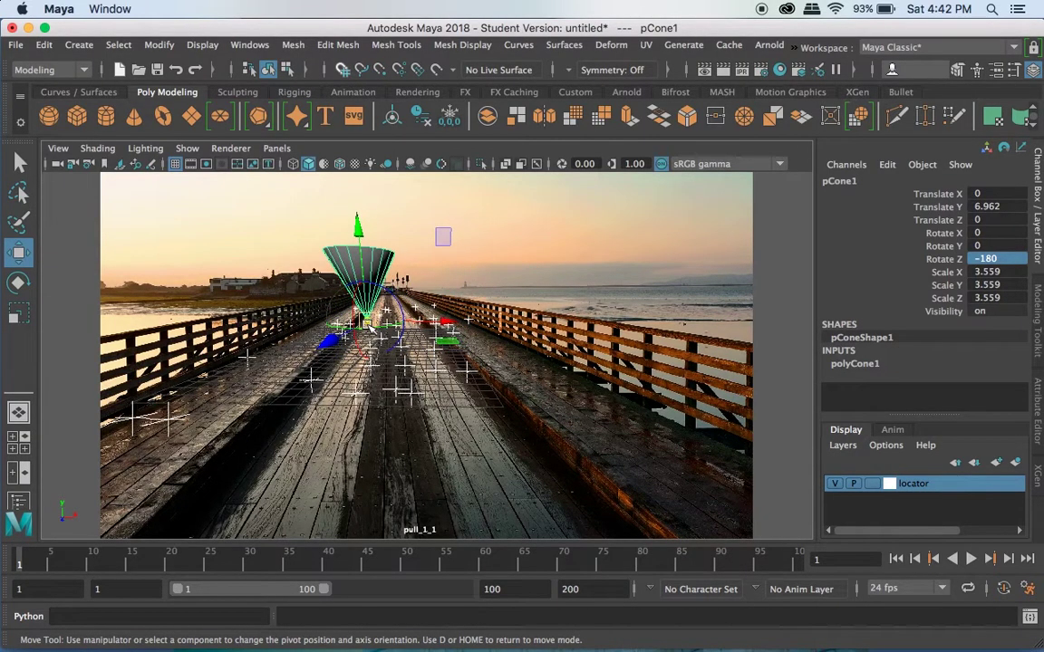
{"action": "scroll", "coordinate": [370, 331], "scroll_direction": "up", "scroll_amount": 4}
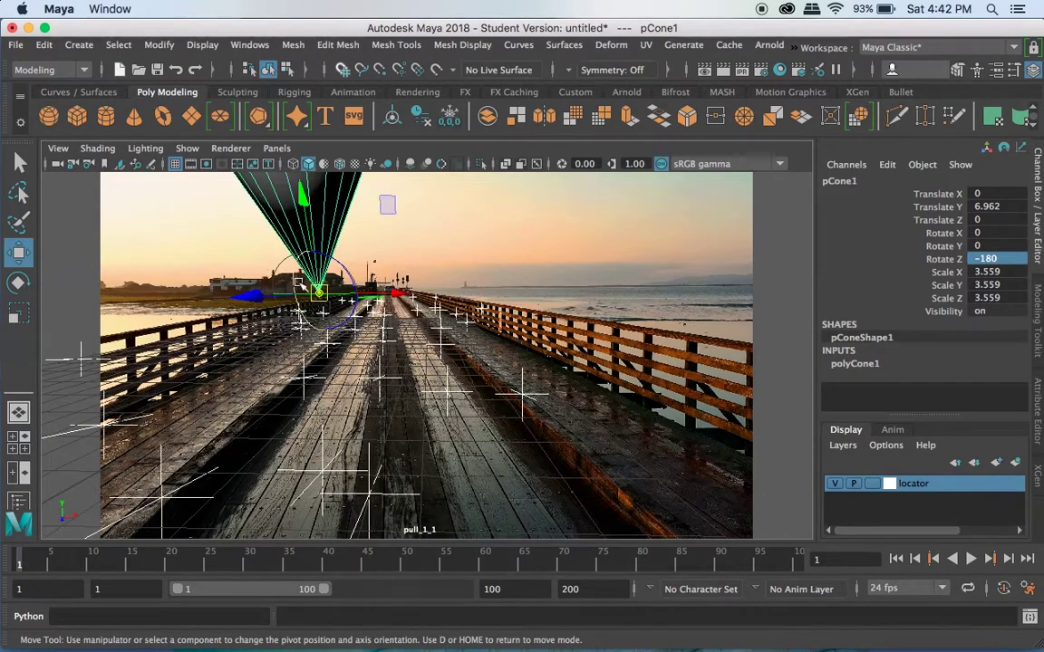
{"action": "left_click", "coordinate": [276, 552]}
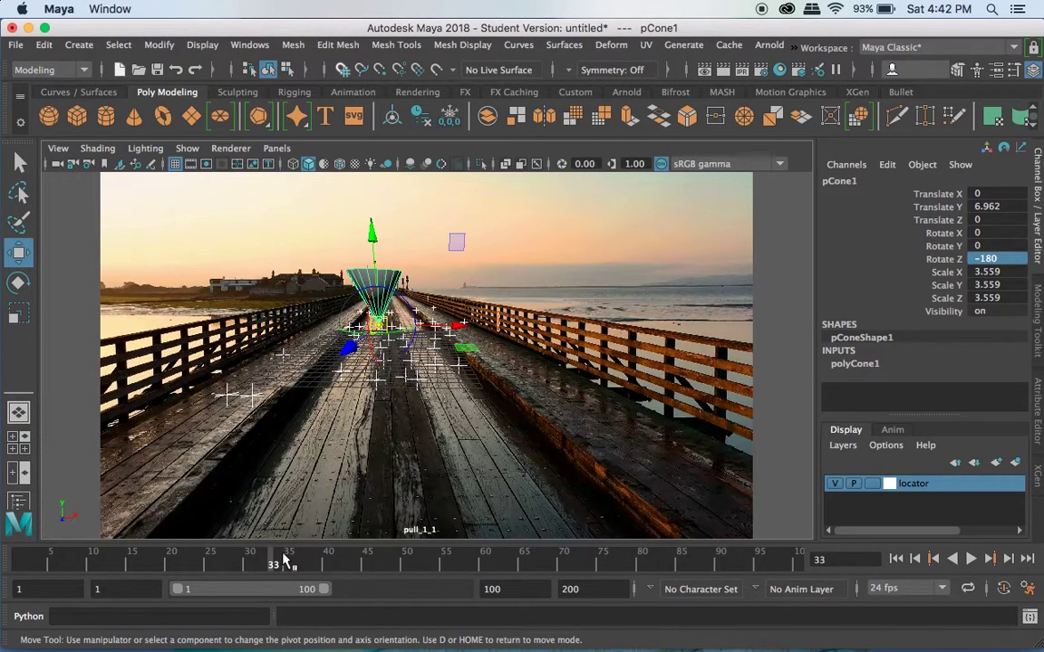
{"action": "key", "text": "alt+v"}
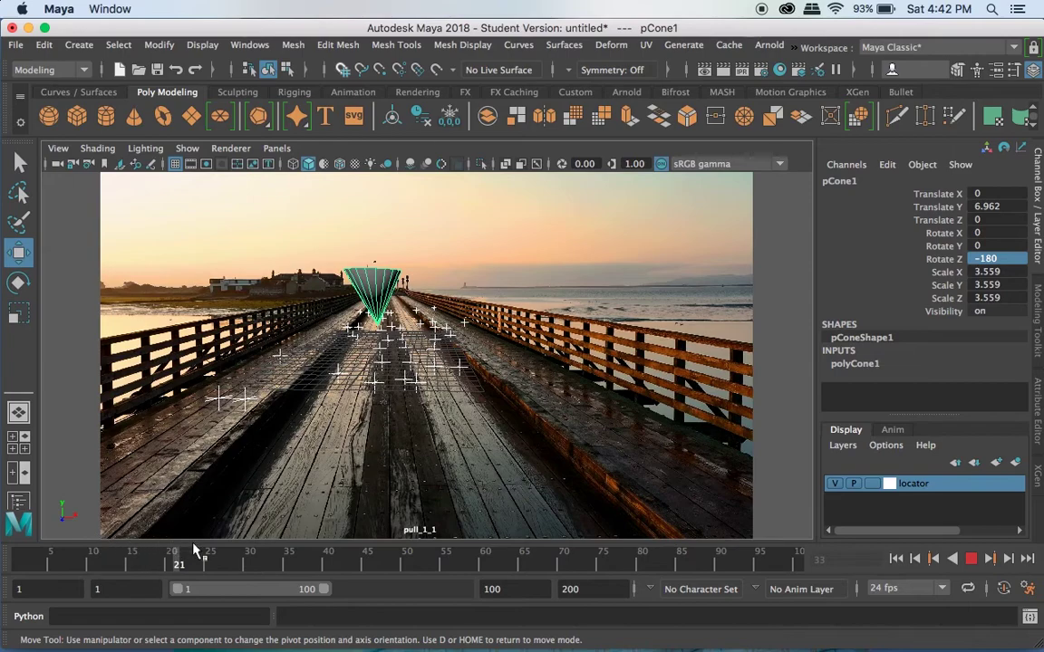
Look through the locators under cameraPGroup_pgroup_1_1 in the Outliner, select defaultObjectSet and close the Outliner.
{"action": "left_click", "coordinate": [249, 44]}
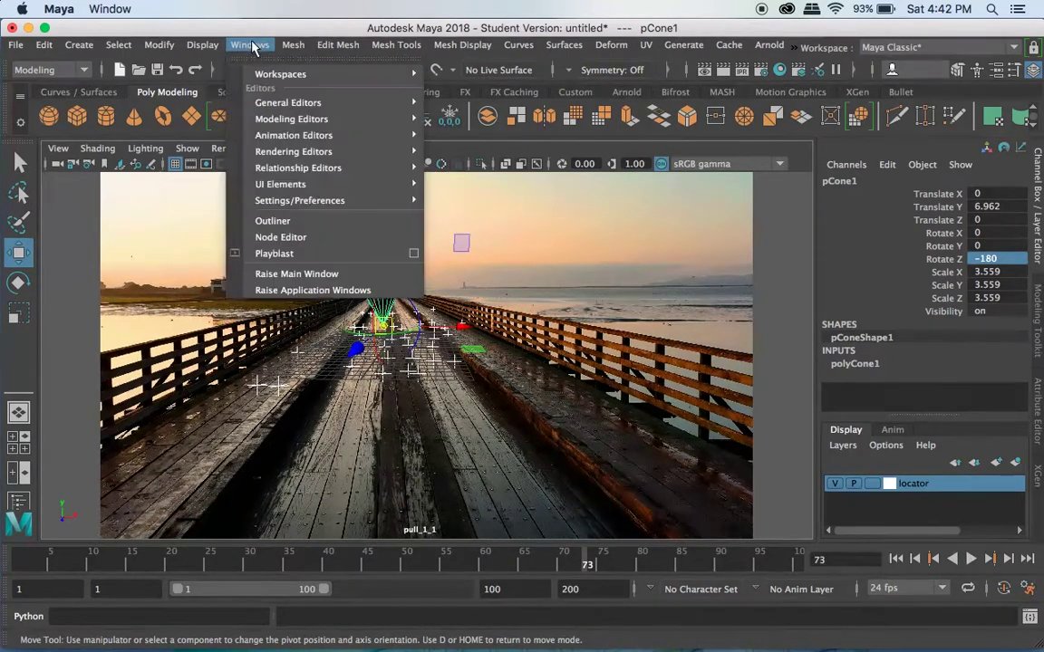
{"action": "left_click", "coordinate": [272, 221]}
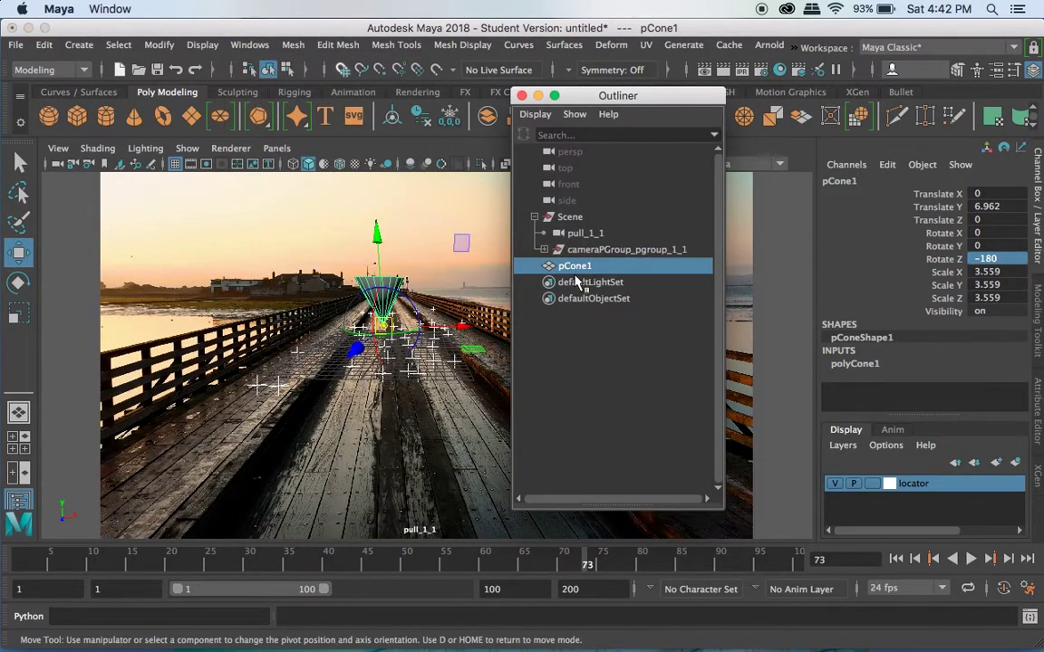
{"action": "left_click", "coordinate": [544, 250]}
{"action": "scroll", "coordinate": [587, 332], "scroll_direction": "down", "scroll_amount": 10}
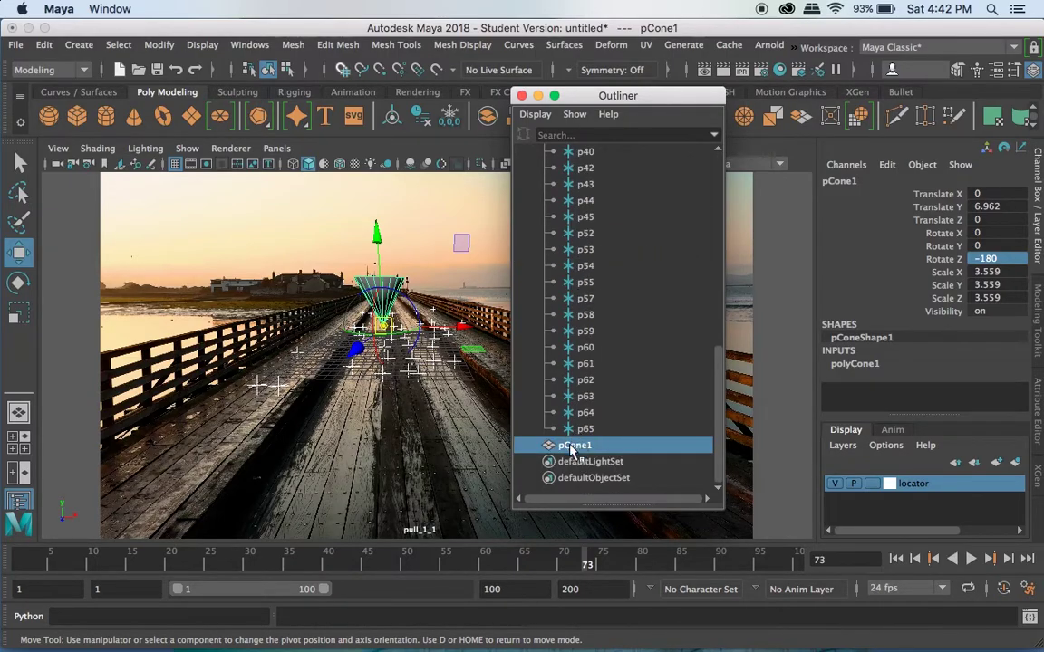
{"action": "scroll", "coordinate": [576, 453], "scroll_direction": "up", "scroll_amount": 3}
{"action": "scroll", "coordinate": [574, 455], "scroll_direction": "down", "scroll_amount": 3}
{"action": "left_click", "coordinate": [591, 477]}
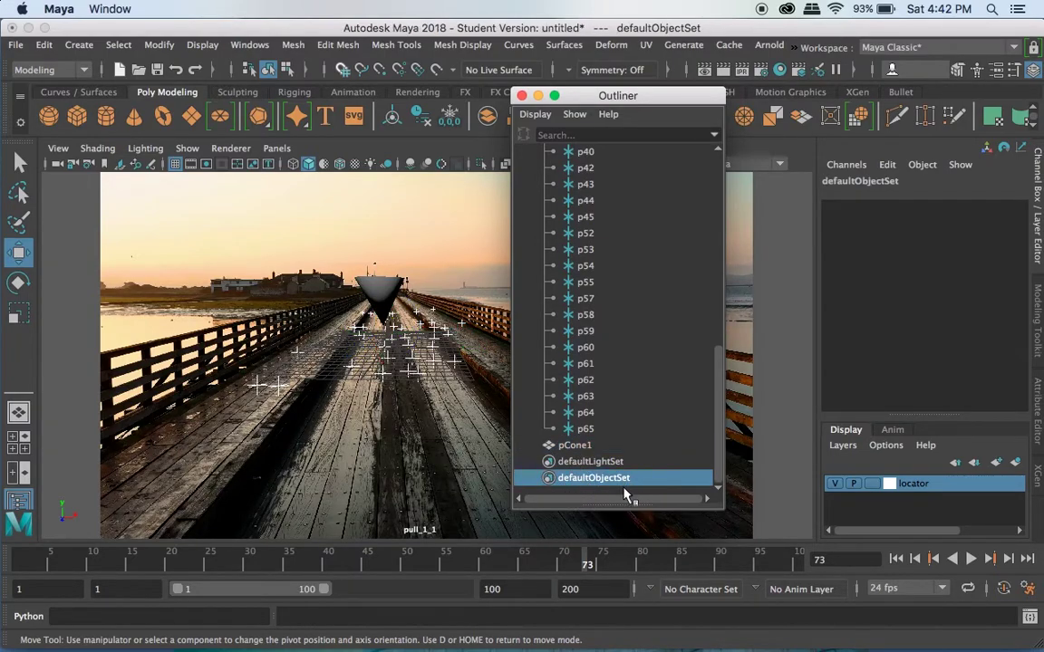
{"action": "left_click", "coordinate": [521, 96]}
At frame 1, snap the cone's tip to the far locator by the seaward railing, Translate about 9.345, 4.147, -53.542, and play the shot.
{"action": "left_click_drag", "start_coordinate": [117, 566], "coordinate": [17, 545]}
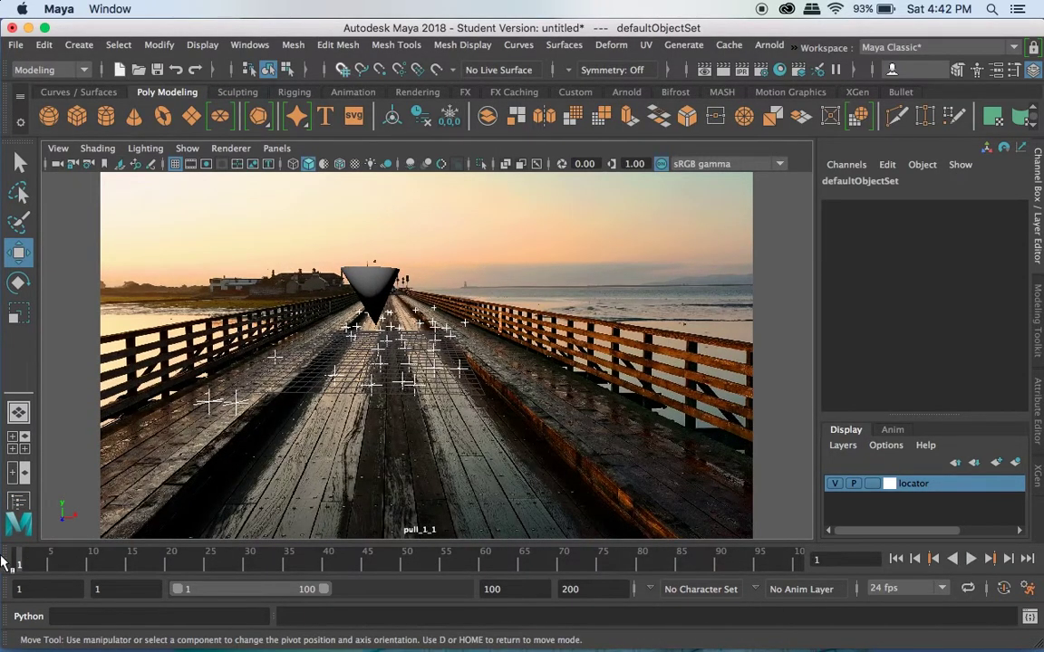
{"action": "left_click", "coordinate": [368, 288]}
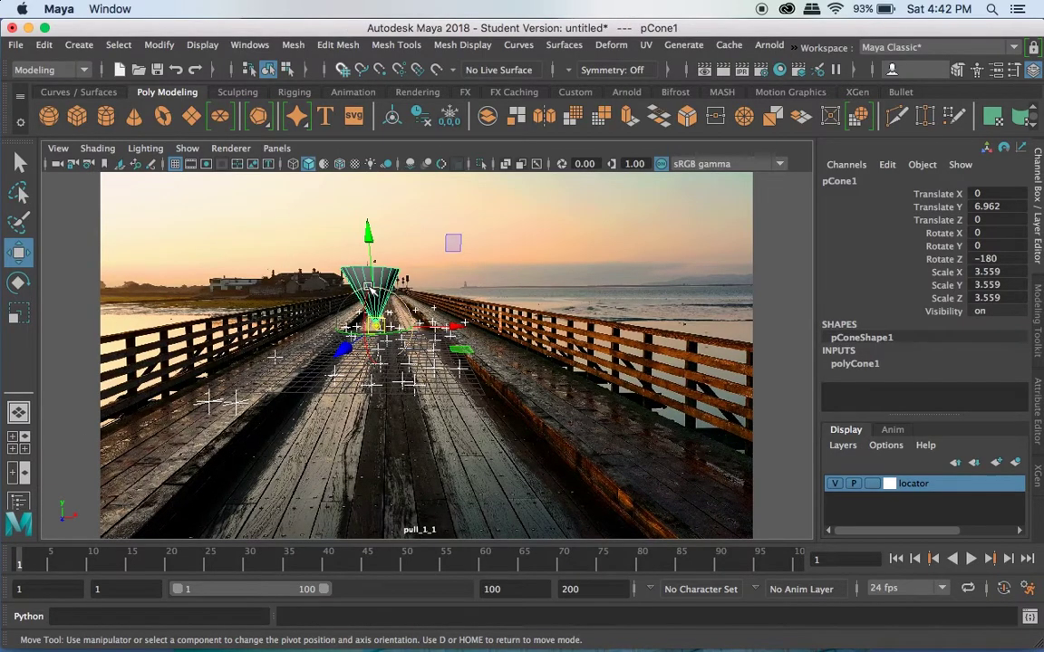
{"action": "key", "text": "d"}
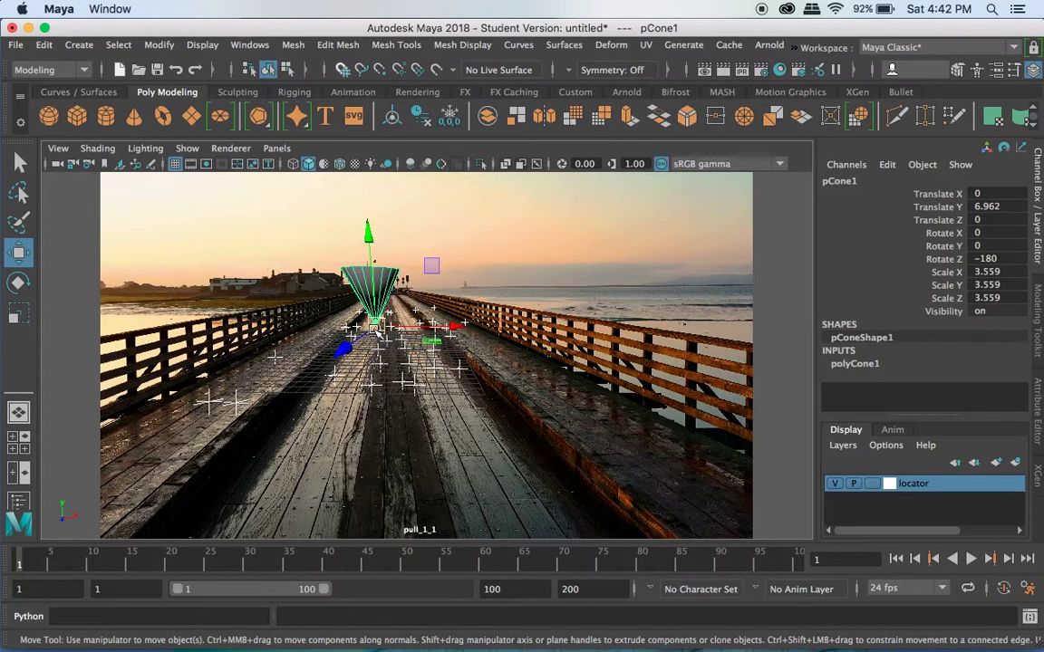
{"action": "key", "text": "v"}
{"action": "left_click_drag", "start_coordinate": [379, 329], "coordinate": [438, 306]}
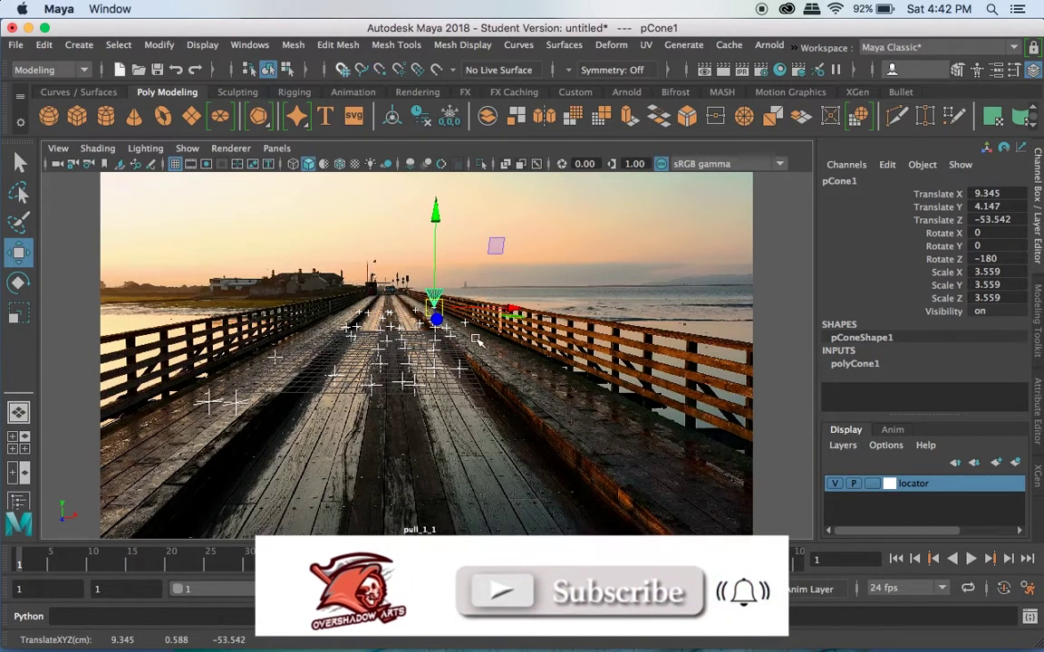
{"action": "key", "text": "alt+v"}
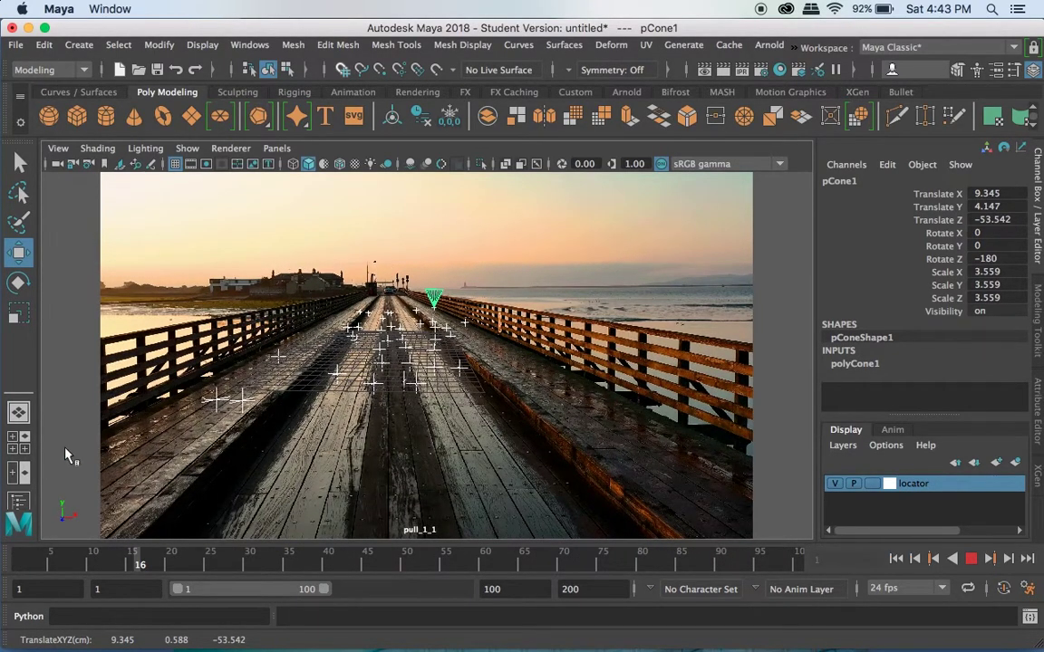
{"action": "key", "text": "Escape"}
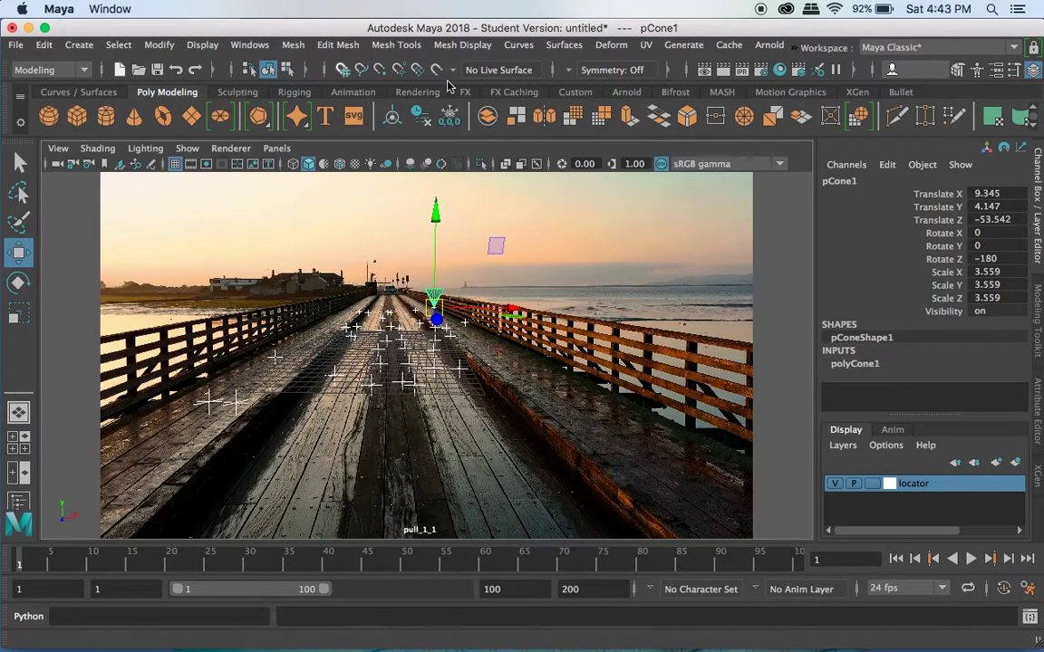
View the scene through the persp camera and inspect the cone's tip at its locator up close.
{"action": "left_click", "coordinate": [276, 148]}
{"action": "mouse_move", "coordinate": [321, 166]}
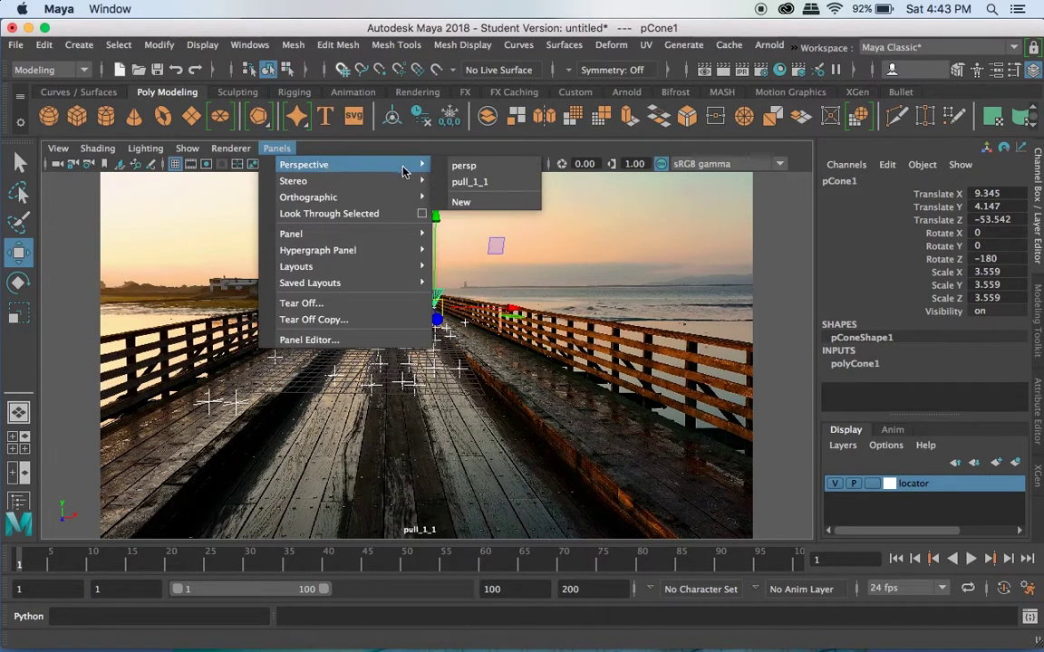
{"action": "left_click", "coordinate": [464, 166]}
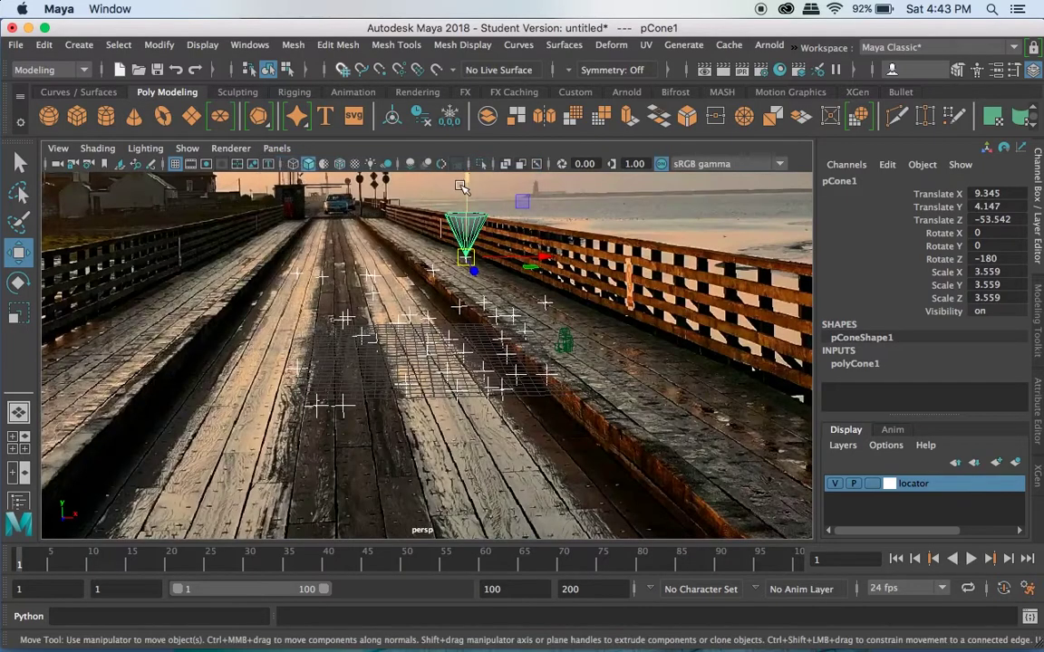
{"action": "scroll", "coordinate": [360, 323], "scroll_direction": "down", "scroll_amount": 10}
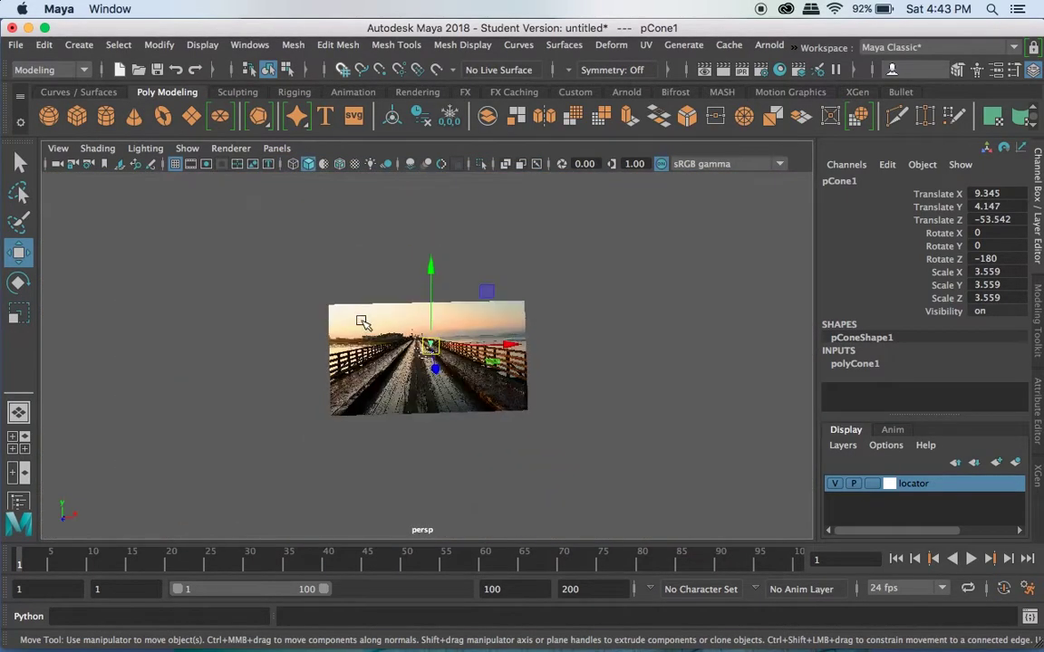
{"action": "left_click", "coordinate": [447, 415]}
{"action": "left_click", "coordinate": [415, 429]}
{"action": "left_click_drag", "start_coordinate": [415, 430], "coordinate": [424, 343], "text": "alt"}
{"action": "scroll", "coordinate": [384, 322], "scroll_direction": "up", "scroll_amount": 10}
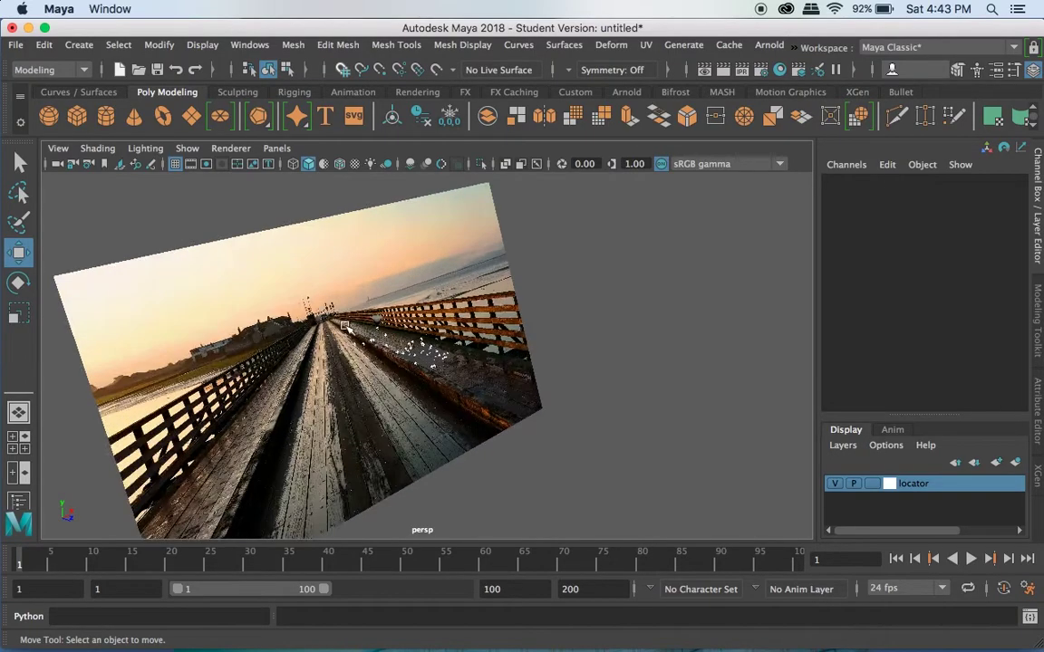
{"action": "left_click_drag", "start_coordinate": [271, 283], "coordinate": [399, 385], "text": "alt"}
{"action": "scroll", "coordinate": [330, 333], "scroll_direction": "up", "scroll_amount": 10}
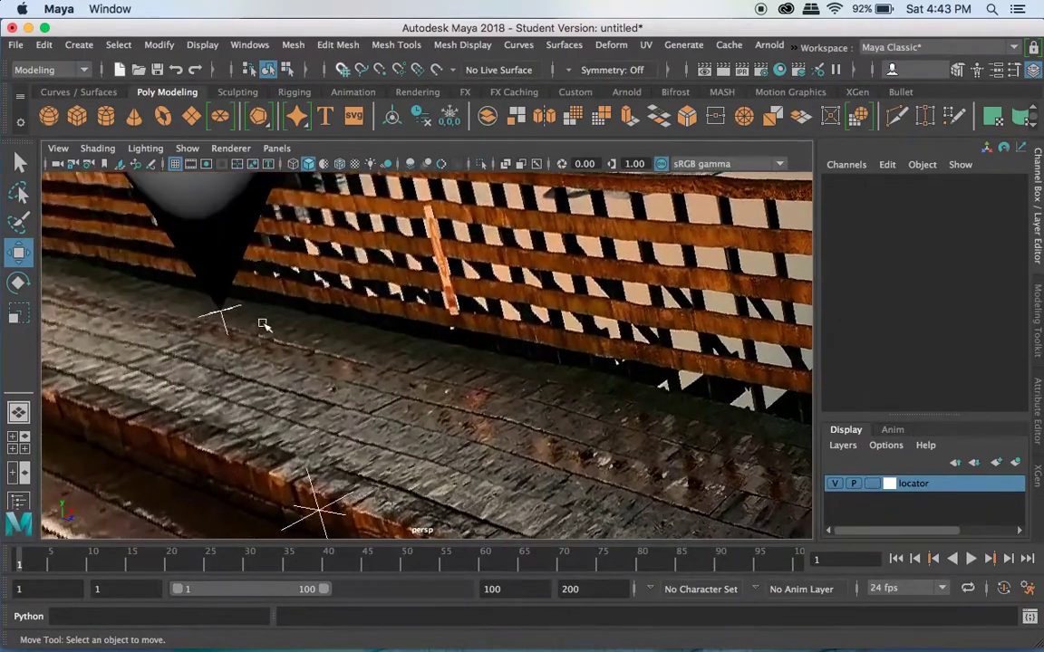
{"action": "mouse_move", "coordinate": [263, 326]}
{"action": "left_mouse_down", "text": "alt"}
{"action": "mouse_move", "coordinate": [231, 340]}
{"action": "mouse_move", "coordinate": [262, 353]}
{"action": "mouse_move", "coordinate": [248, 321]}
{"action": "left_mouse_up", "text": "alt"}
{"action": "scroll", "coordinate": [270, 354], "scroll_direction": "down", "scroll_amount": 10}
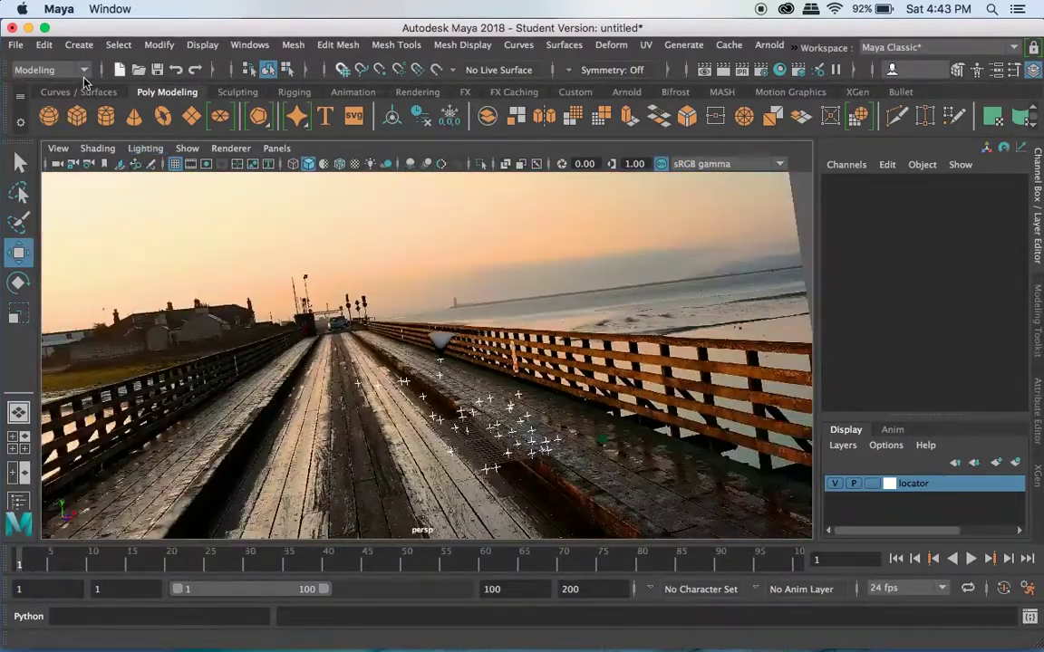
Import cent.obj into the scene and look at it through the pull_1_1 camera.
{"action": "left_click", "coordinate": [15, 45]}
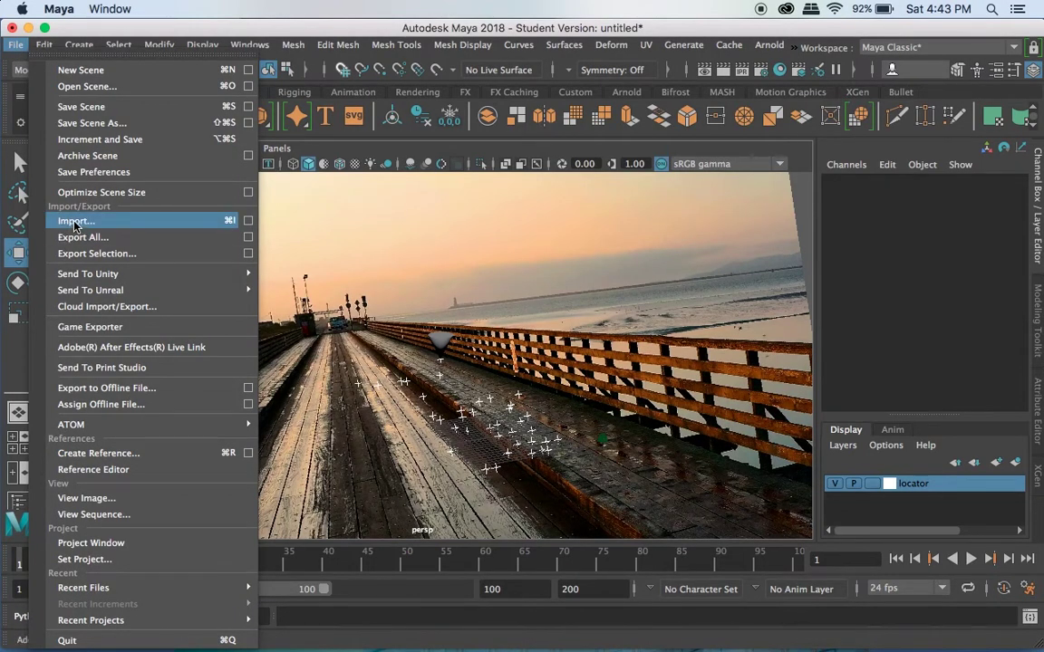
{"action": "left_click", "coordinate": [77, 222]}
{"action": "left_click", "coordinate": [238, 149]}
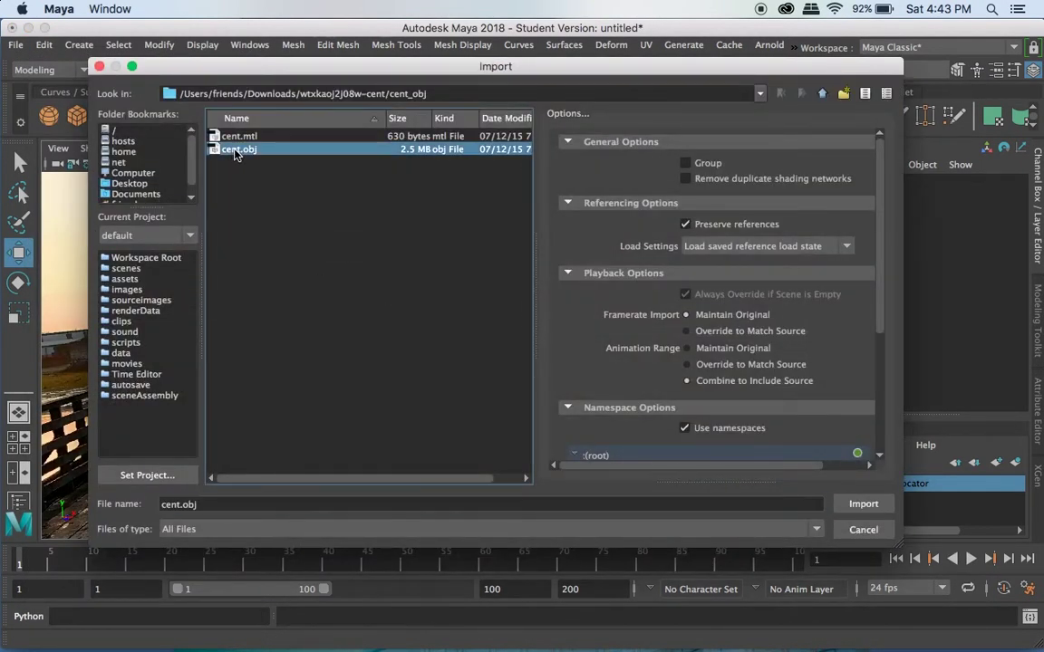
{"action": "left_click", "coordinate": [861, 504]}
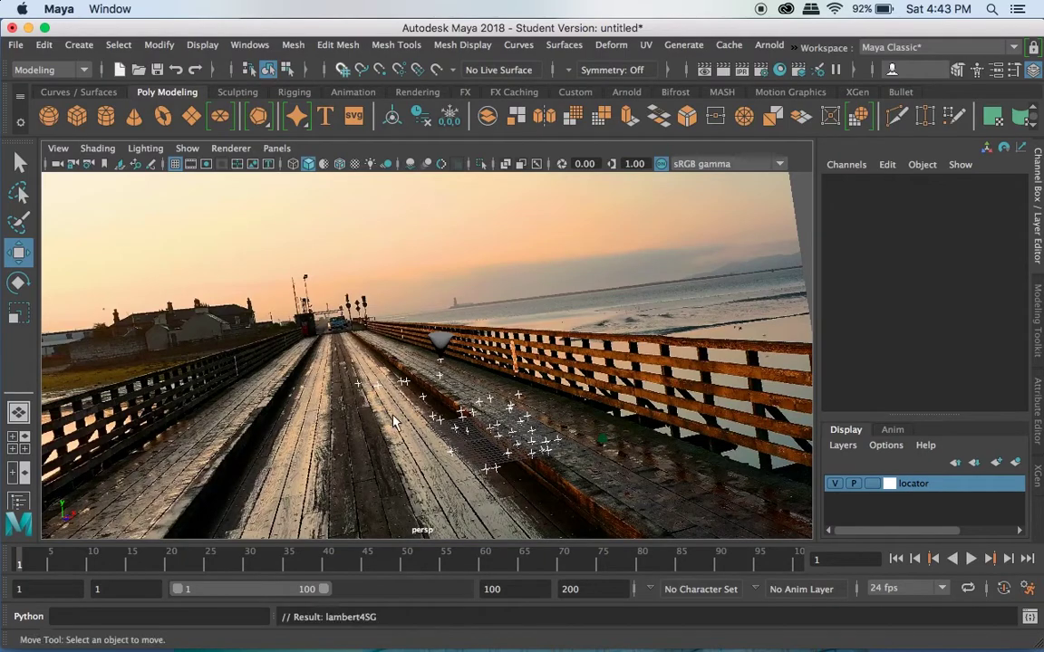
{"action": "left_click_drag", "start_coordinate": [473, 399], "coordinate": [494, 444], "text": "alt"}
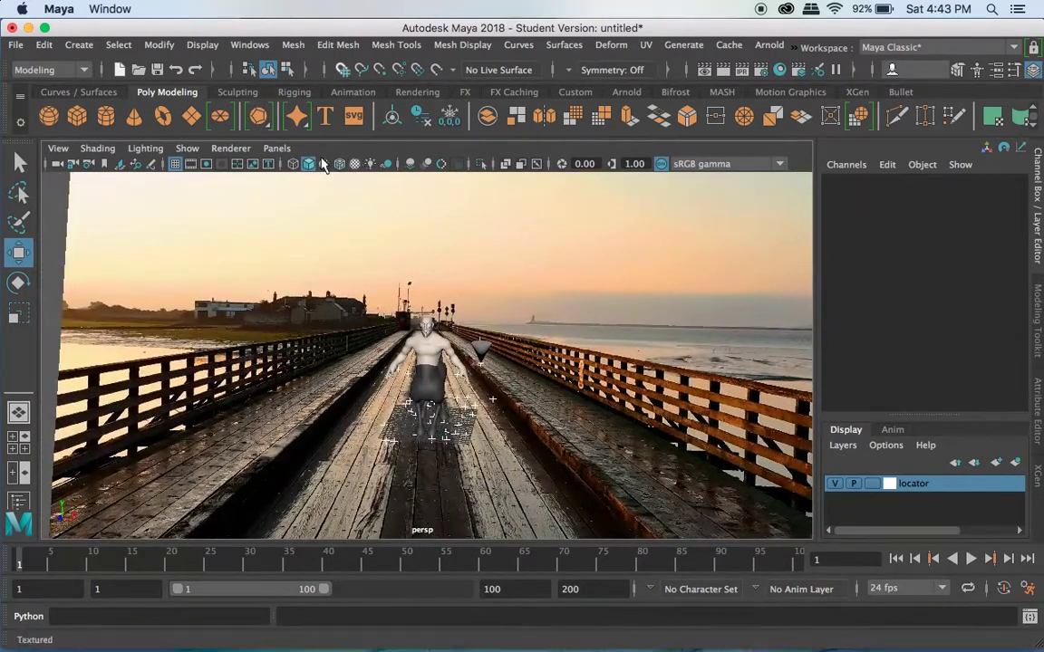
{"action": "left_click", "coordinate": [276, 148]}
{"action": "mouse_move", "coordinate": [317, 181]}
{"action": "mouse_move", "coordinate": [412, 164]}
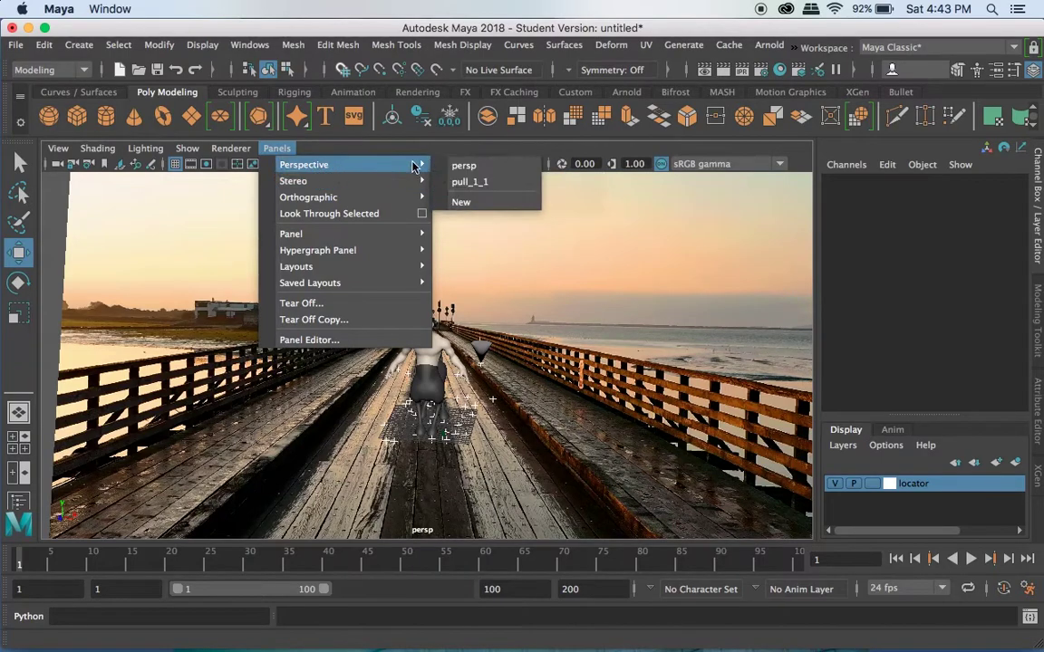
{"action": "left_click", "coordinate": [466, 181]}
Scale the centaur to 0.4 in X, Y and Z, play the shot and return to frame 1.
{"action": "left_click", "coordinate": [342, 220]}
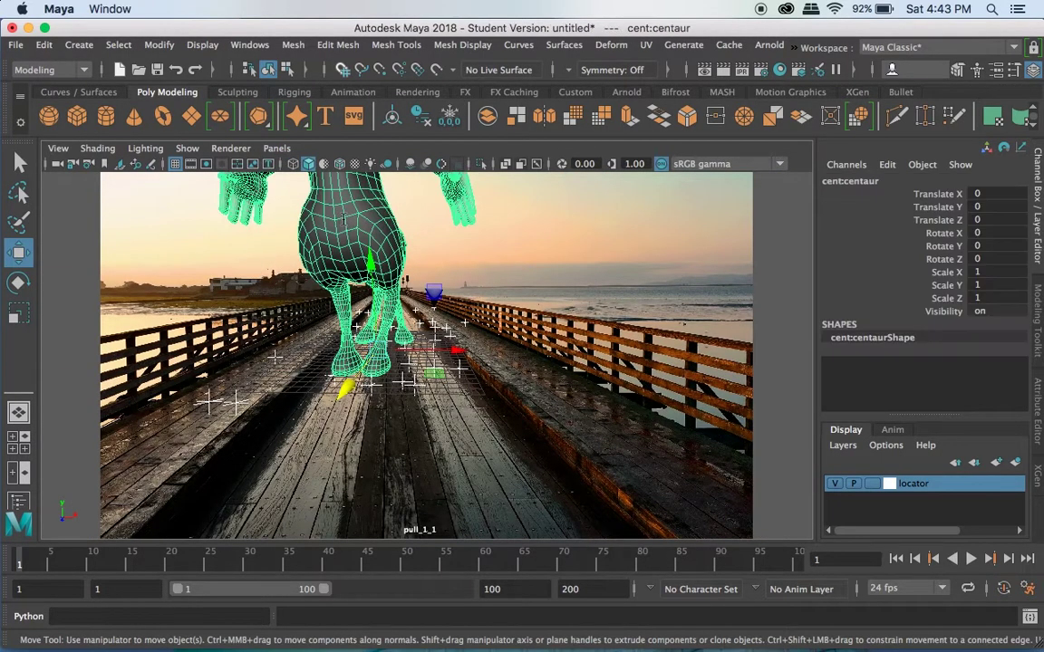
{"action": "key", "text": "r"}
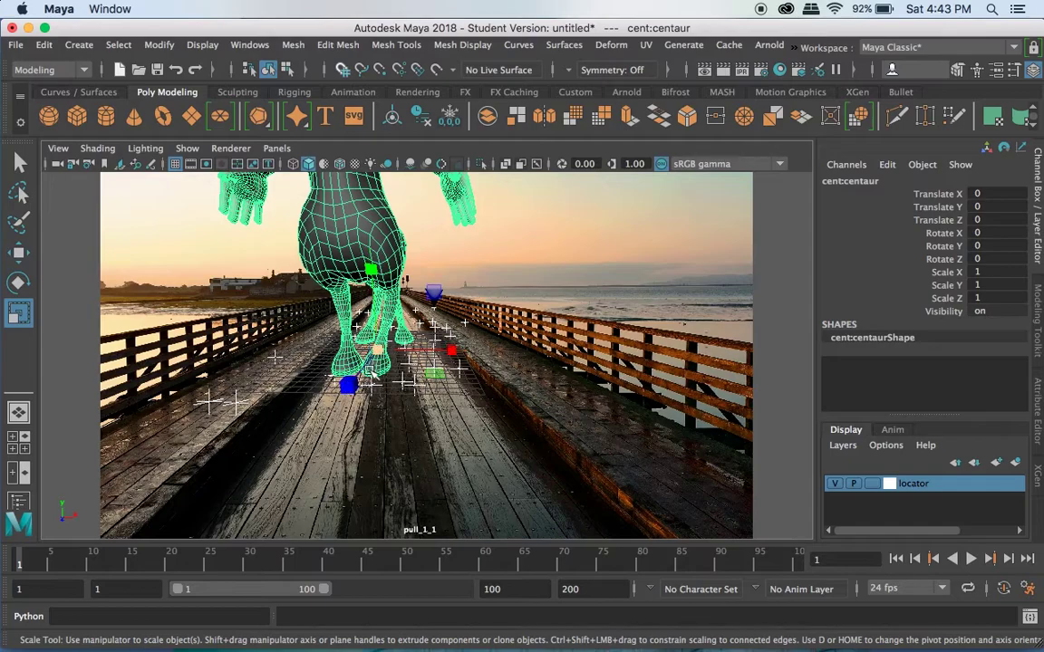
{"action": "left_click_drag", "start_coordinate": [376, 351], "coordinate": [334, 87]}
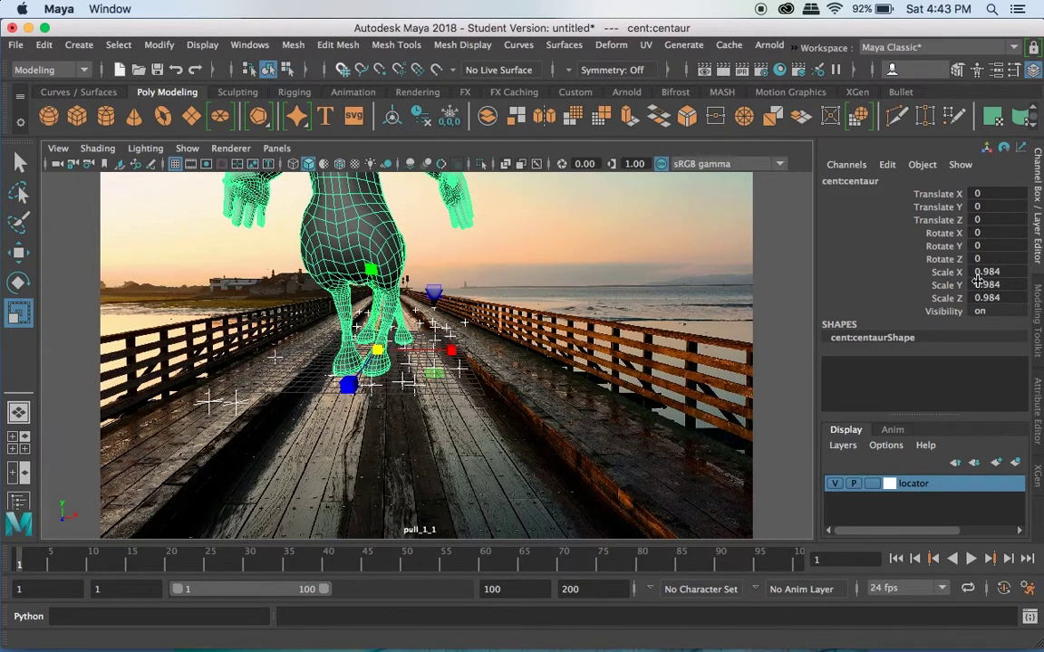
{"action": "left_click_drag", "start_coordinate": [946, 272], "coordinate": [947, 298]}
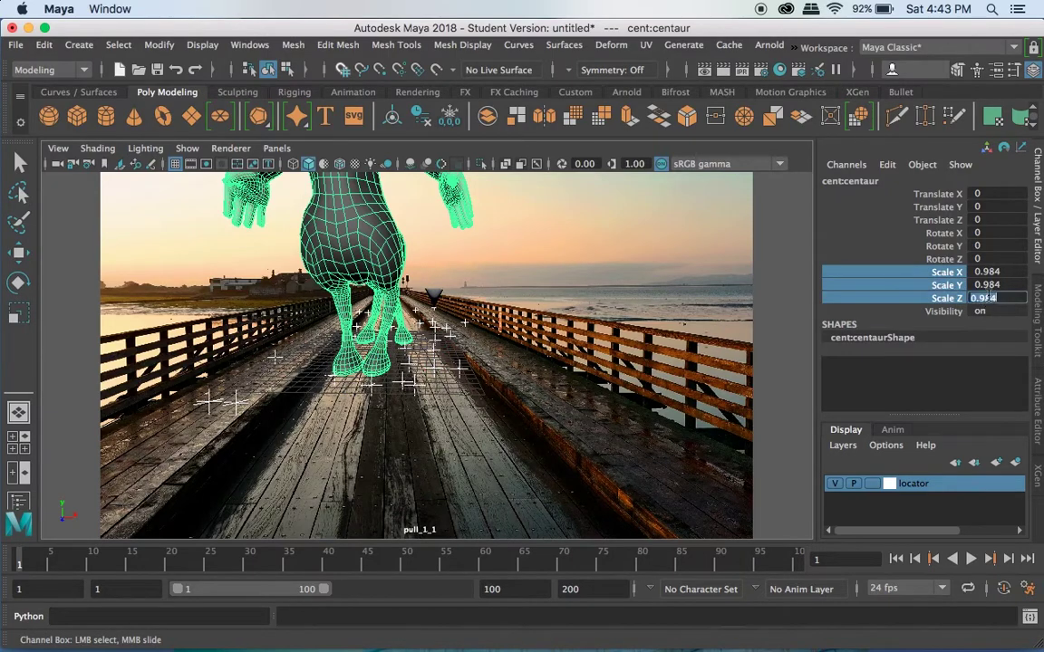
{"action": "left_click", "coordinate": [992, 271]}
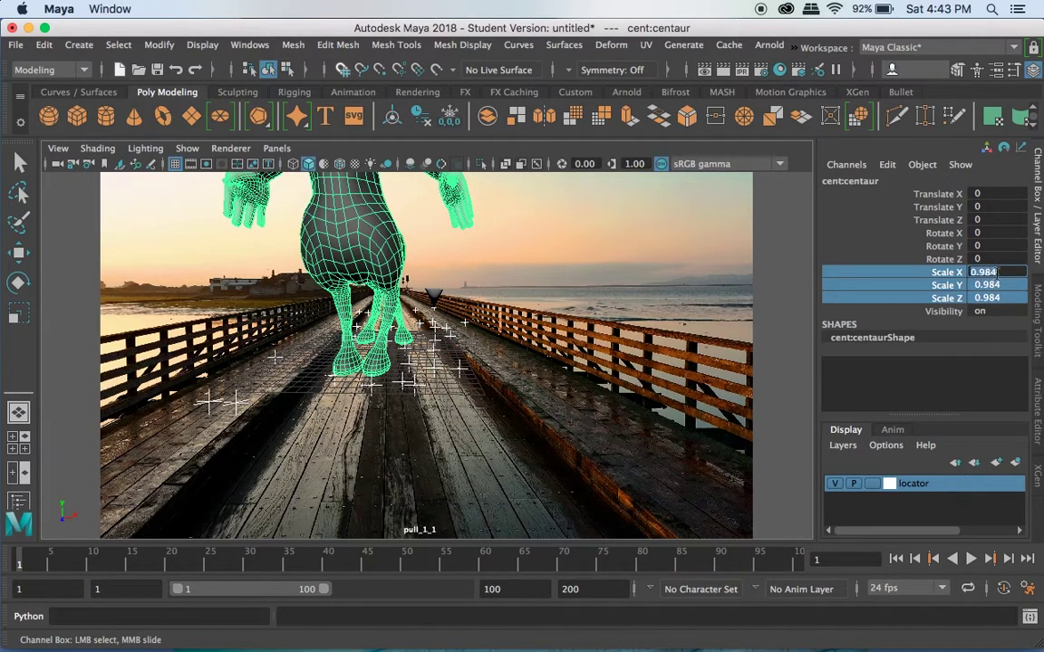
{"action": "type", "text": ".4"}
{"action": "key", "text": "Return"}
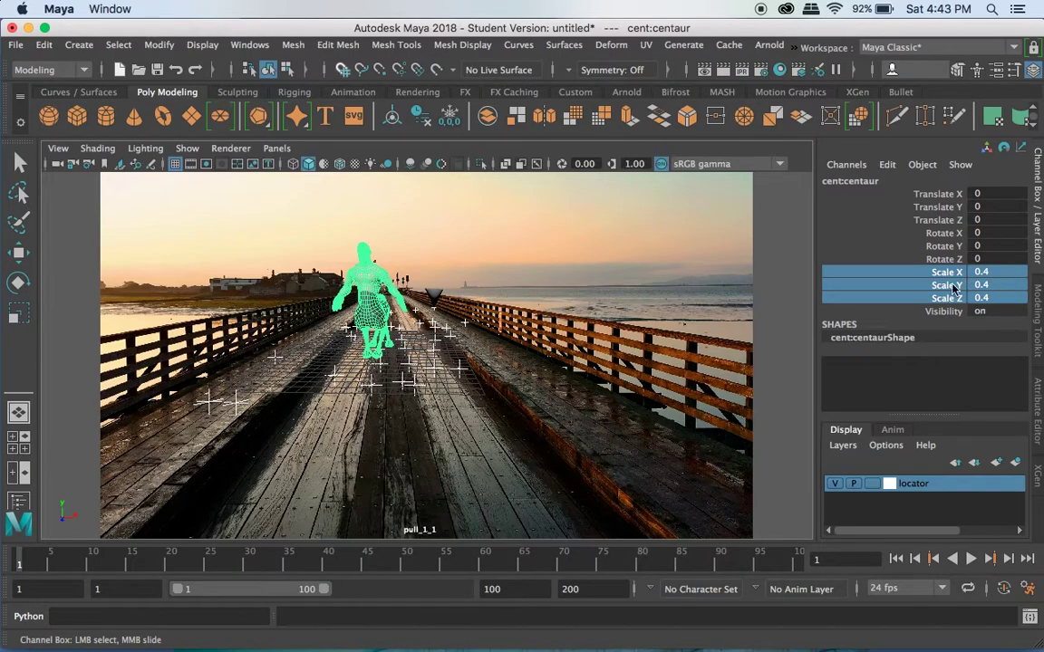
{"action": "key", "text": "alt+v"}
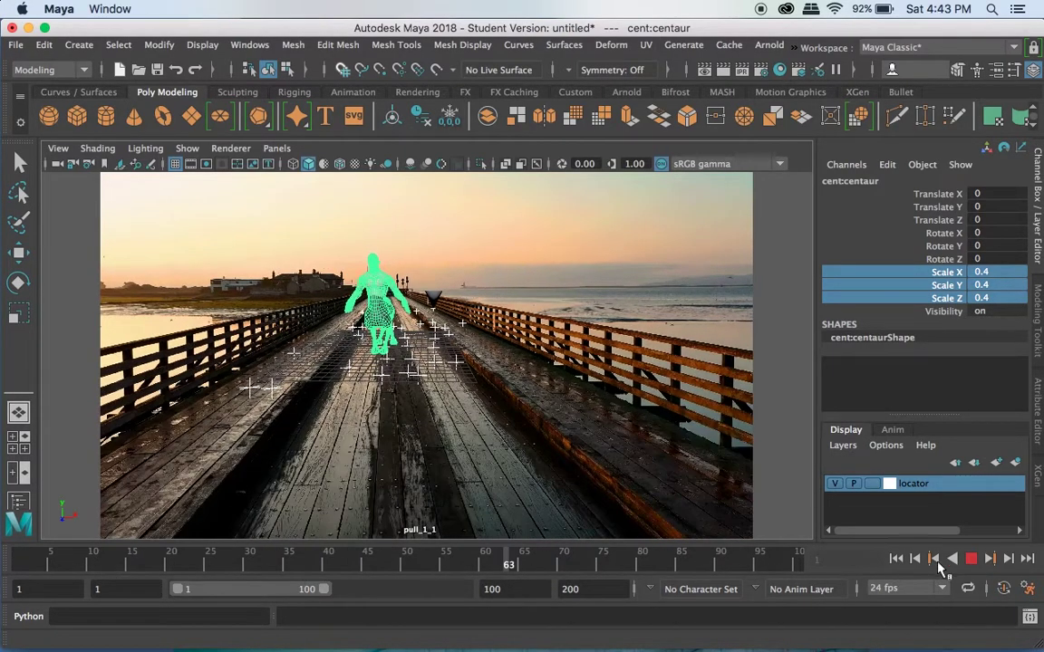
{"action": "left_click_drag", "start_coordinate": [791, 555], "coordinate": [2, 490]}
Examine the imported cent:eyes and cent:centaur entries and the default sets in the Outliner.
{"action": "left_click", "coordinate": [249, 45]}
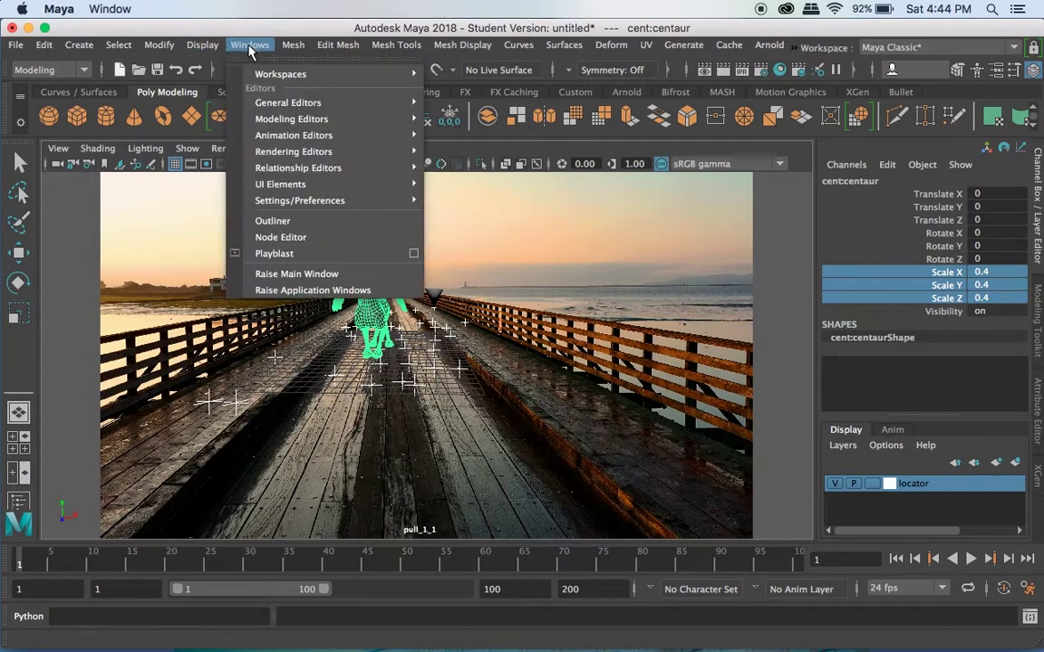
{"action": "left_click", "coordinate": [312, 221]}
{"action": "scroll", "coordinate": [582, 430], "scroll_direction": "down", "scroll_amount": 2}
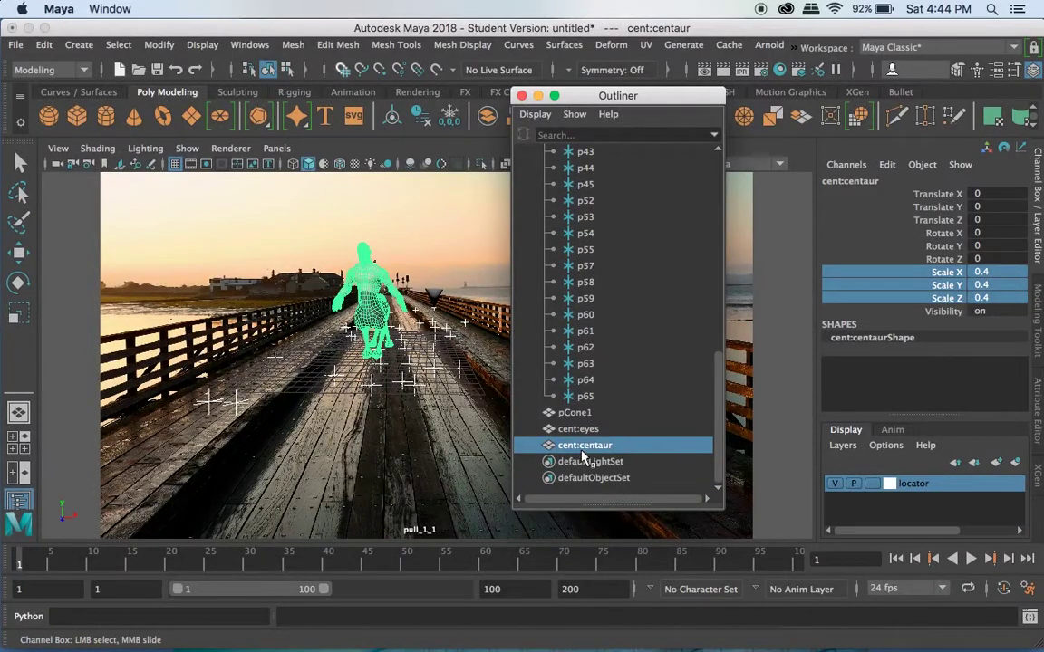
{"action": "left_click", "coordinate": [591, 478]}
{"action": "left_click", "coordinate": [591, 445]}
{"action": "left_click", "coordinate": [585, 430]}
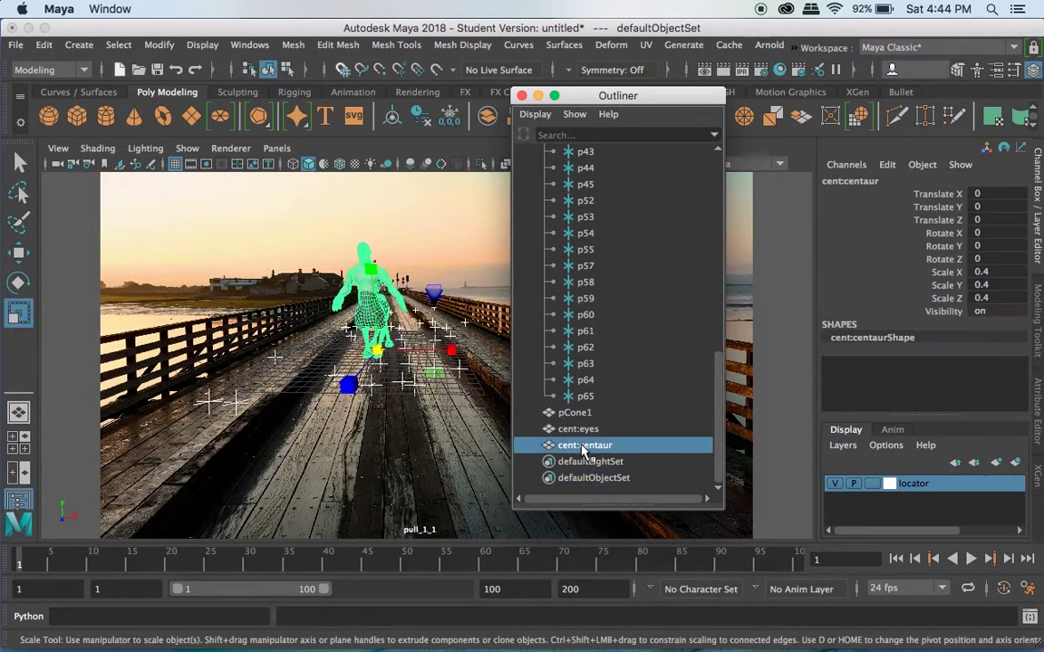
{"action": "left_click", "coordinate": [580, 462]}
{"action": "left_click", "coordinate": [577, 477]}
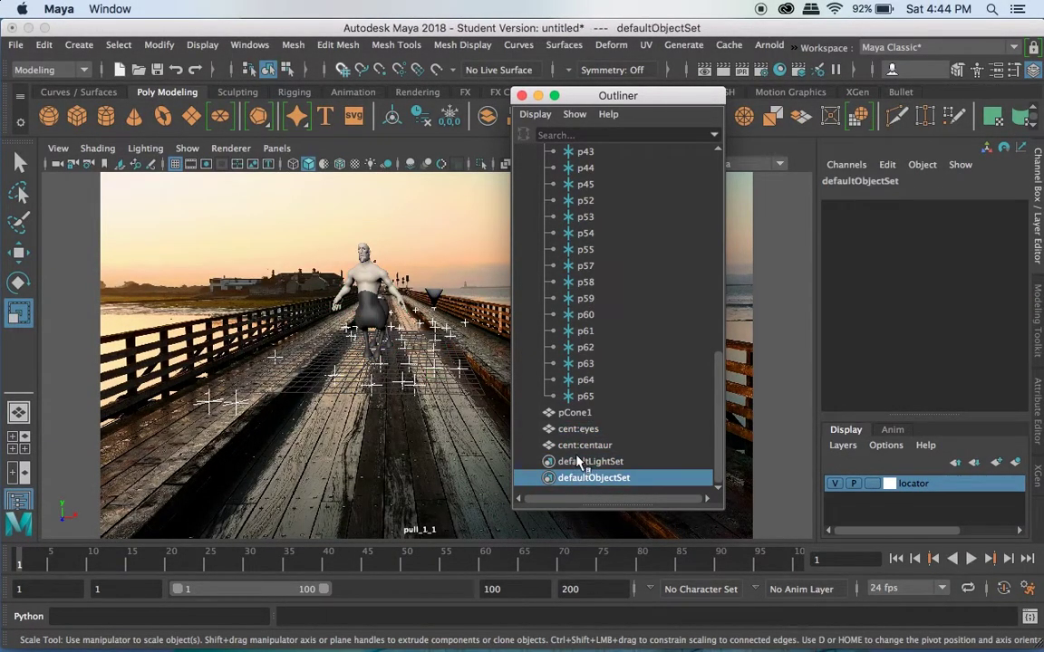
{"action": "left_click", "coordinate": [580, 445]}
{"action": "left_click_drag", "start_coordinate": [559, 453], "coordinate": [566, 490]}
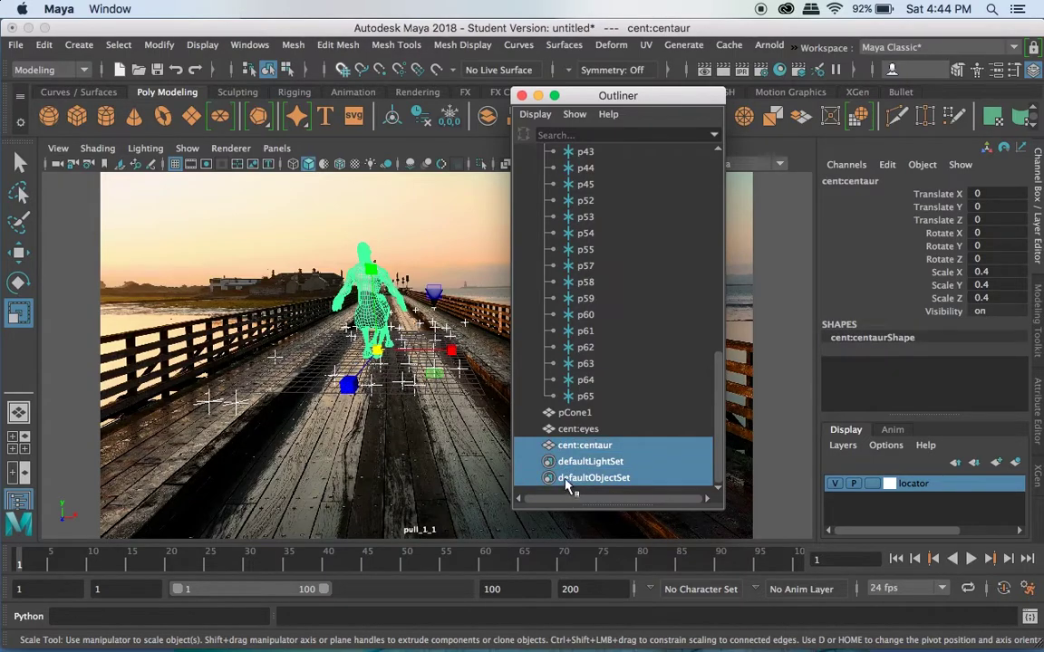
{"action": "left_click", "coordinate": [573, 448]}
{"action": "right_click", "coordinate": [574, 446]}
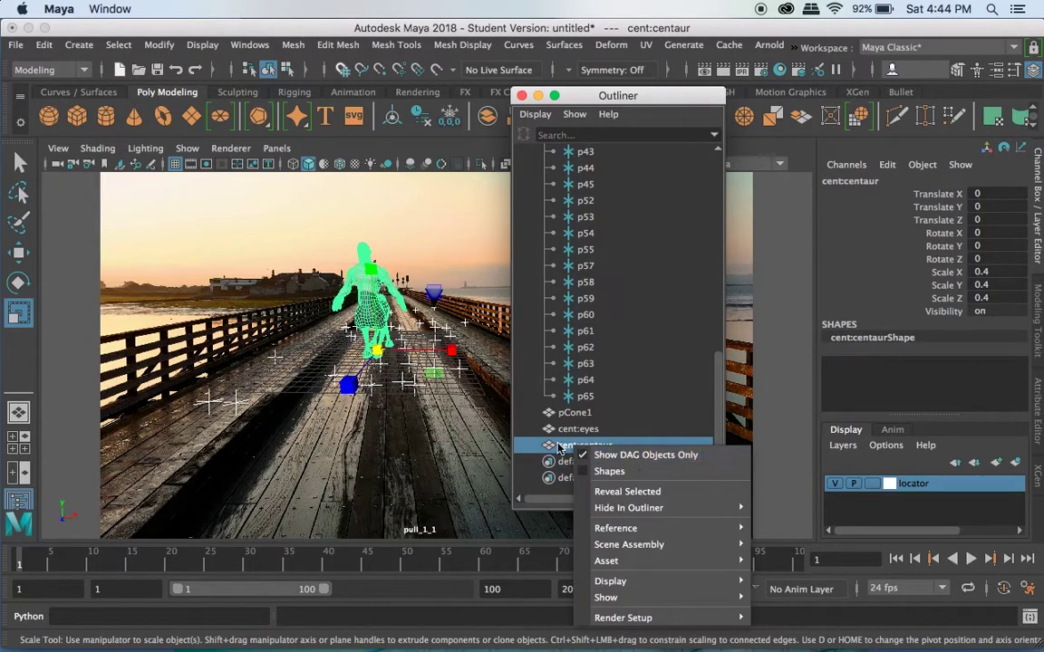
{"action": "left_click", "coordinate": [553, 445]}
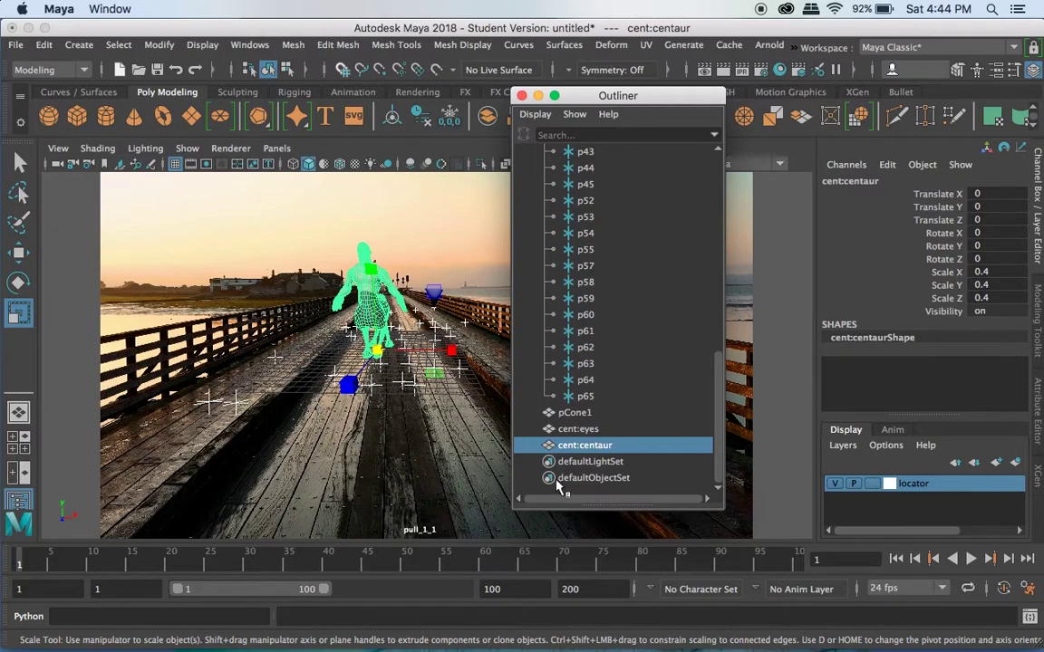
{"action": "left_click", "coordinate": [556, 479]}
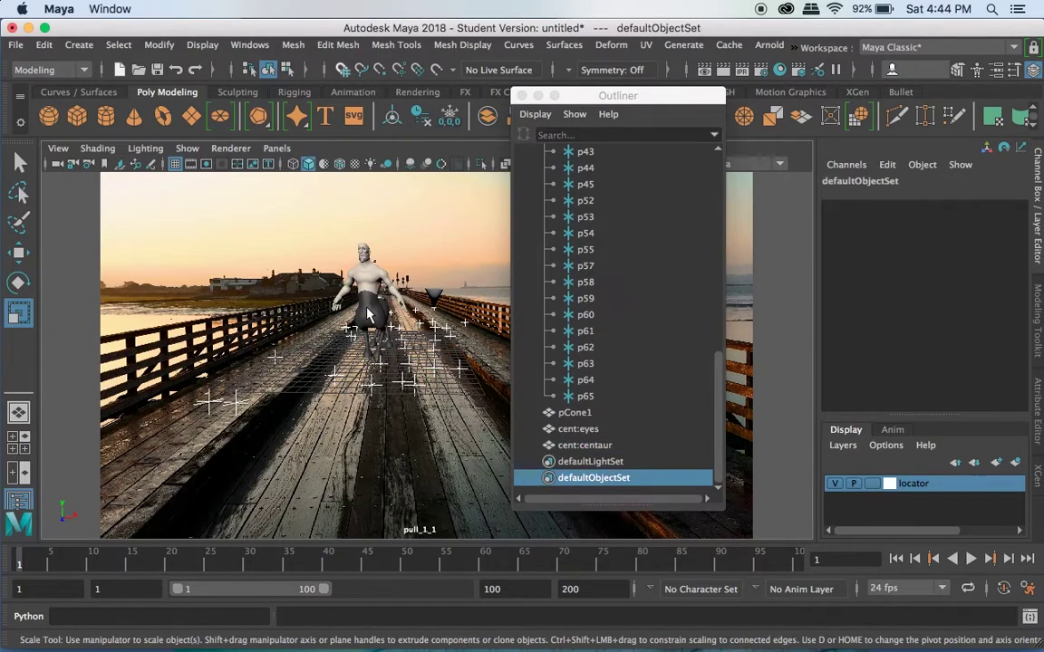
Select the centaur with the Move tool and examine its hooves and the surrounding locators up close through the persp camera.
{"action": "left_click", "coordinate": [368, 314]}
{"action": "key", "text": "w"}
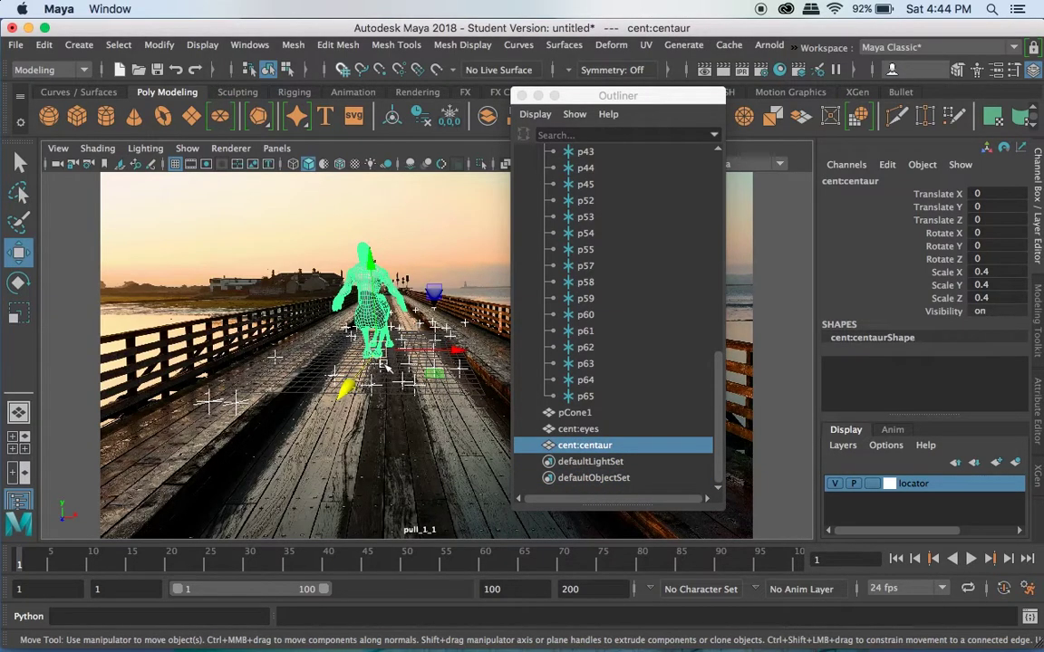
{"action": "middle_click_drag", "start_coordinate": [281, 365], "coordinate": [279, 362], "text": "alt"}
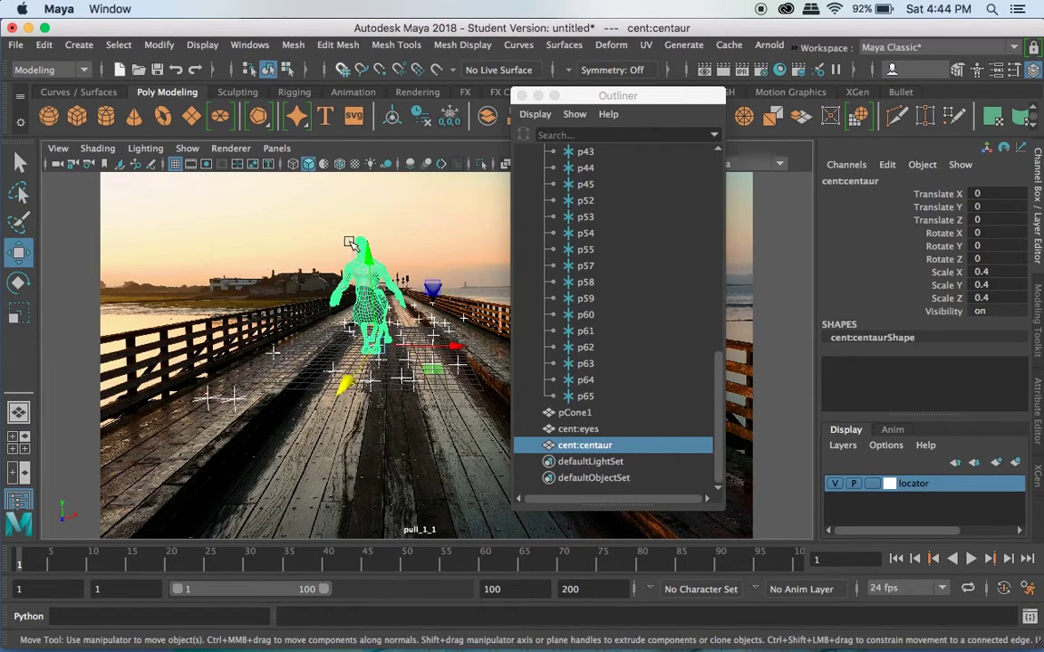
{"action": "left_click", "coordinate": [276, 147]}
{"action": "mouse_move", "coordinate": [390, 165]}
{"action": "left_click", "coordinate": [460, 171]}
{"action": "scroll", "coordinate": [390, 321], "scroll_direction": "down", "scroll_amount": 3}
{"action": "scroll", "coordinate": [380, 412], "scroll_direction": "up", "scroll_amount": 10}
{"action": "middle_click_drag", "start_coordinate": [379, 421], "coordinate": [432, 315]}
{"action": "scroll", "coordinate": [359, 504], "scroll_direction": "down", "scroll_amount": 10}
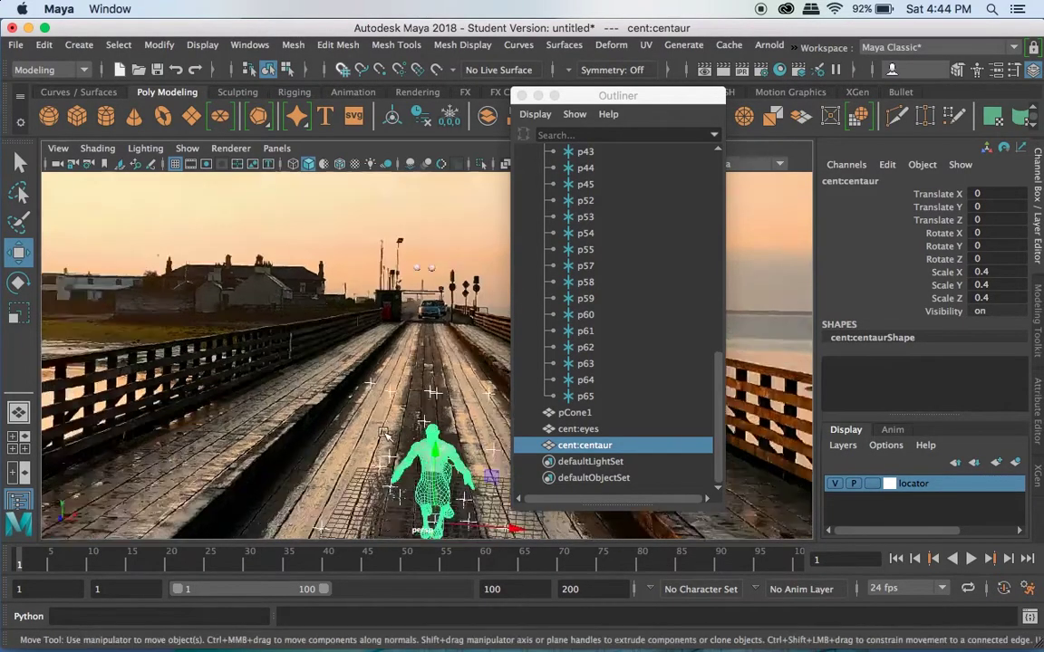
{"action": "left_click_drag", "start_coordinate": [321, 468], "coordinate": [455, 476], "text": "alt"}
{"action": "scroll", "coordinate": [471, 374], "scroll_direction": "up", "scroll_amount": 10}
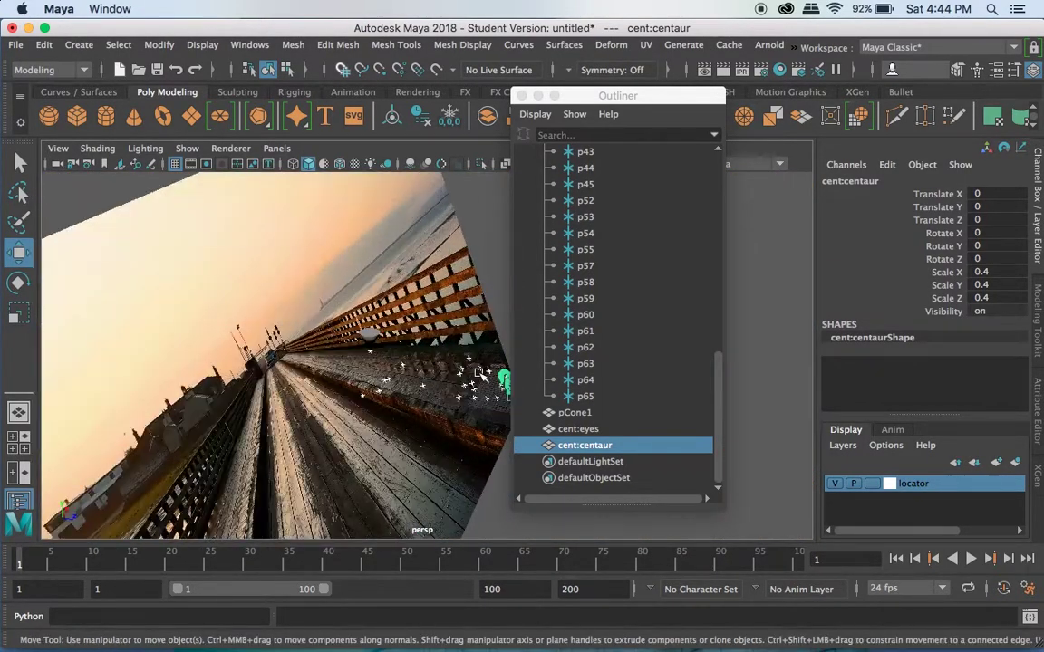
{"action": "middle_click_drag", "start_coordinate": [461, 420], "coordinate": [230, 241], "text": "alt"}
{"action": "scroll", "coordinate": [247, 261], "scroll_direction": "up", "scroll_amount": 3}
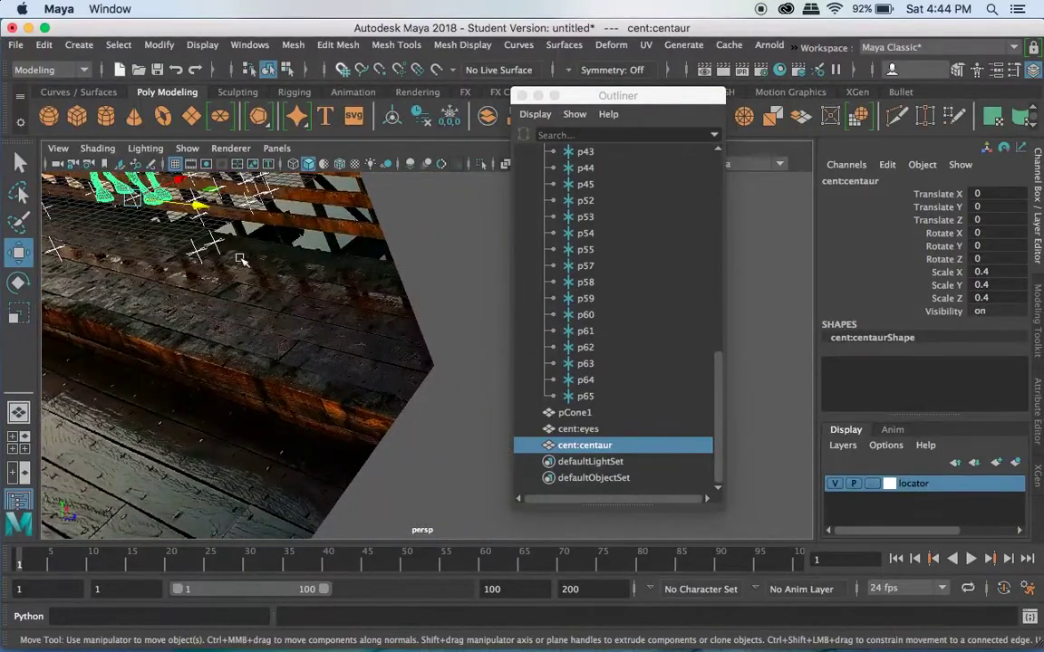
{"action": "left_click_drag", "start_coordinate": [172, 349], "coordinate": [286, 340], "text": "alt"}
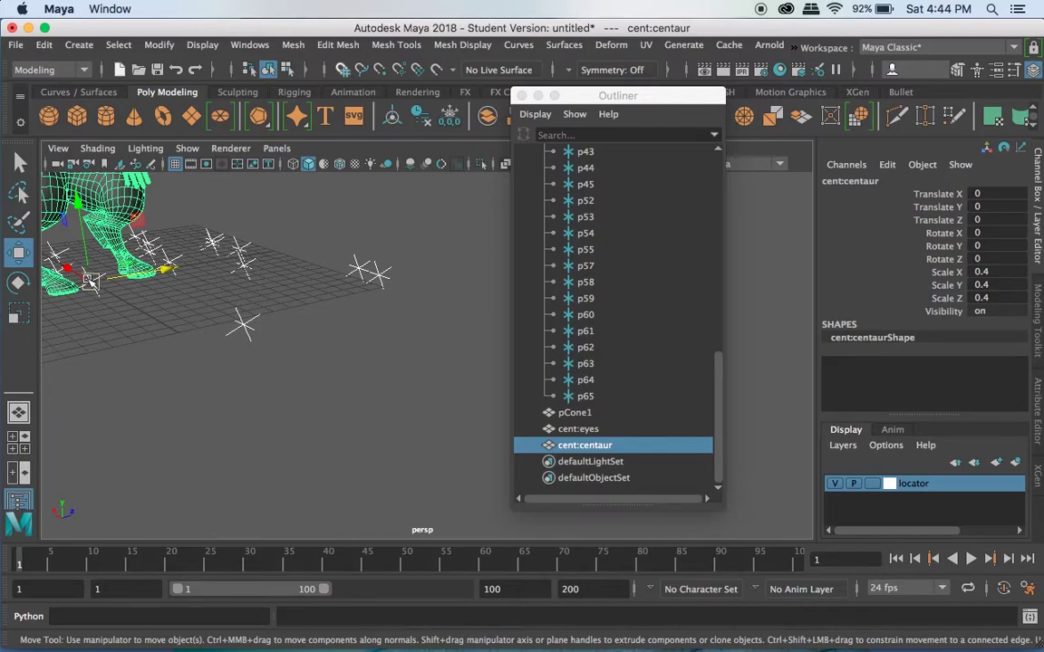
Snap the centaur's pivot onto the isolated p38 locator at the near edge of the tracked points.
{"action": "left_click", "coordinate": [241, 325]}
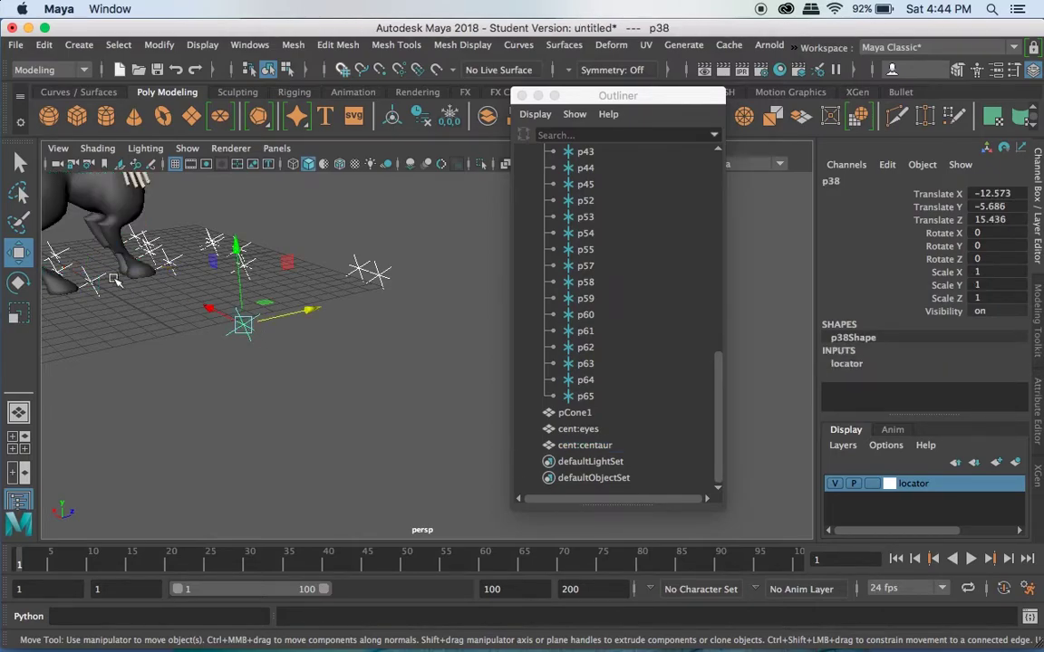
{"action": "left_click", "coordinate": [108, 213]}
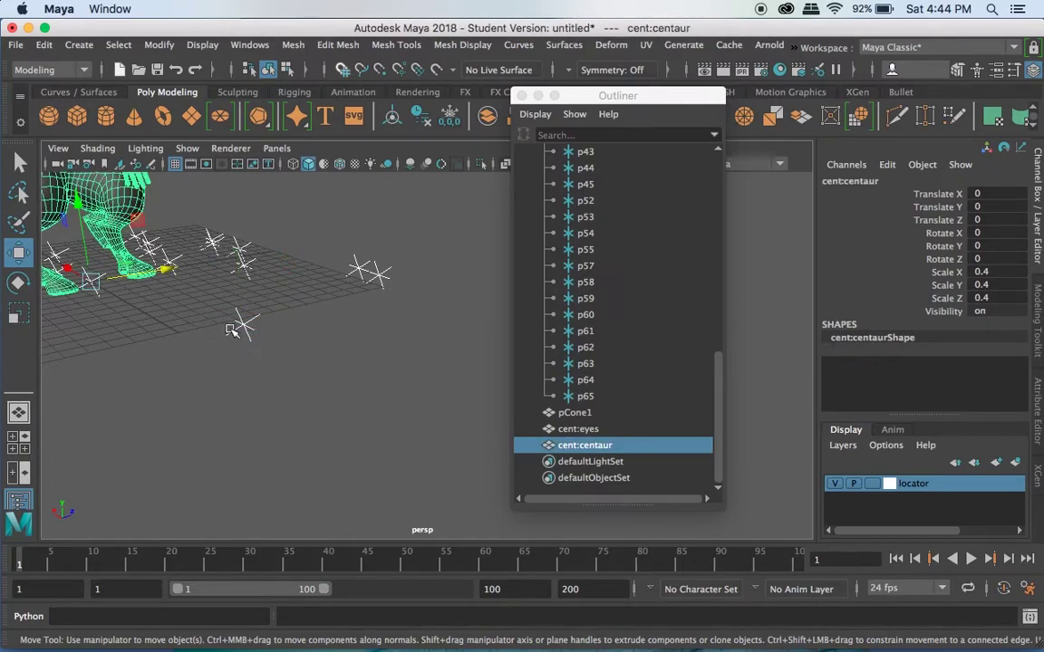
{"action": "key", "text": "v"}
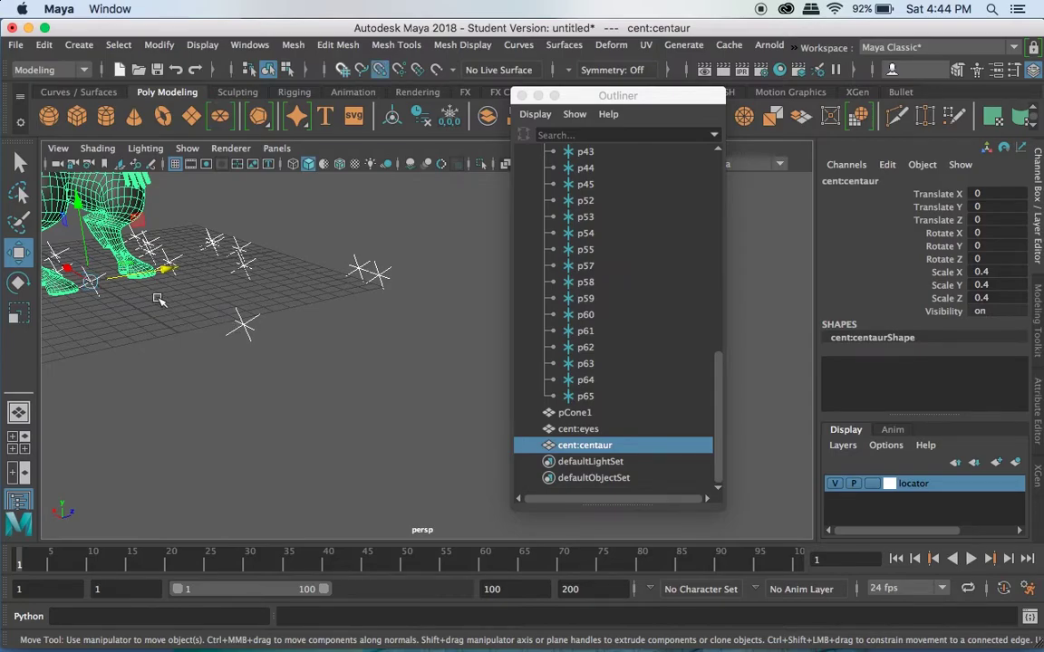
{"action": "left_click_drag", "start_coordinate": [92, 282], "coordinate": [242, 324]}
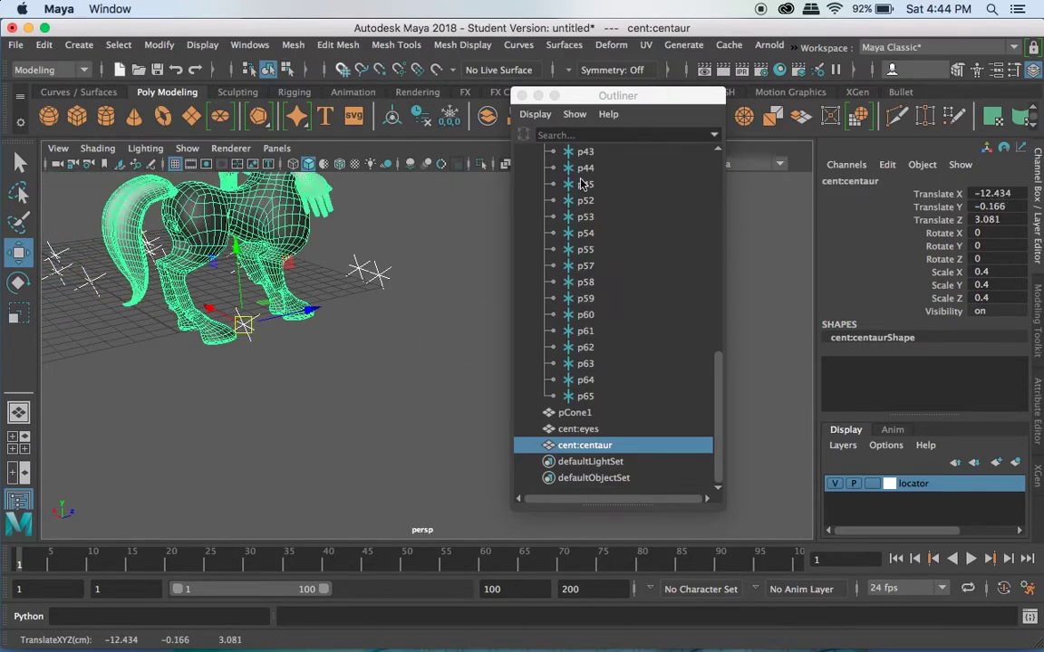
Look through the pull_1_1 camera, play the shot with the repositioned centaur and return to frame 1.
{"action": "left_click", "coordinate": [276, 148]}
{"action": "mouse_move", "coordinate": [389, 164]}
{"action": "left_click", "coordinate": [475, 182]}
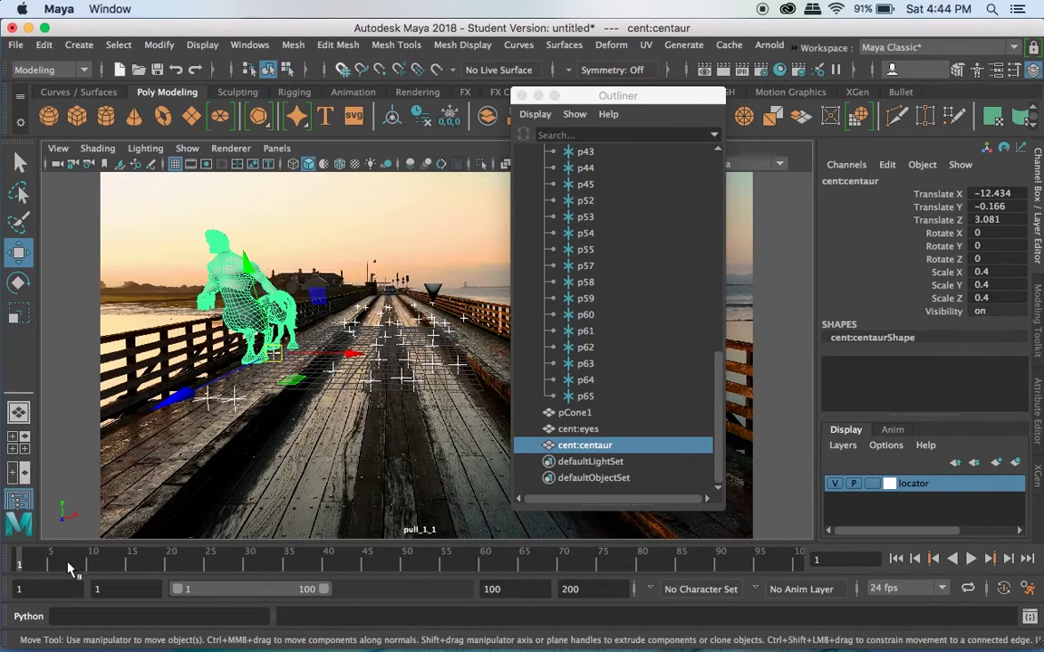
{"action": "key", "text": "alt+v"}
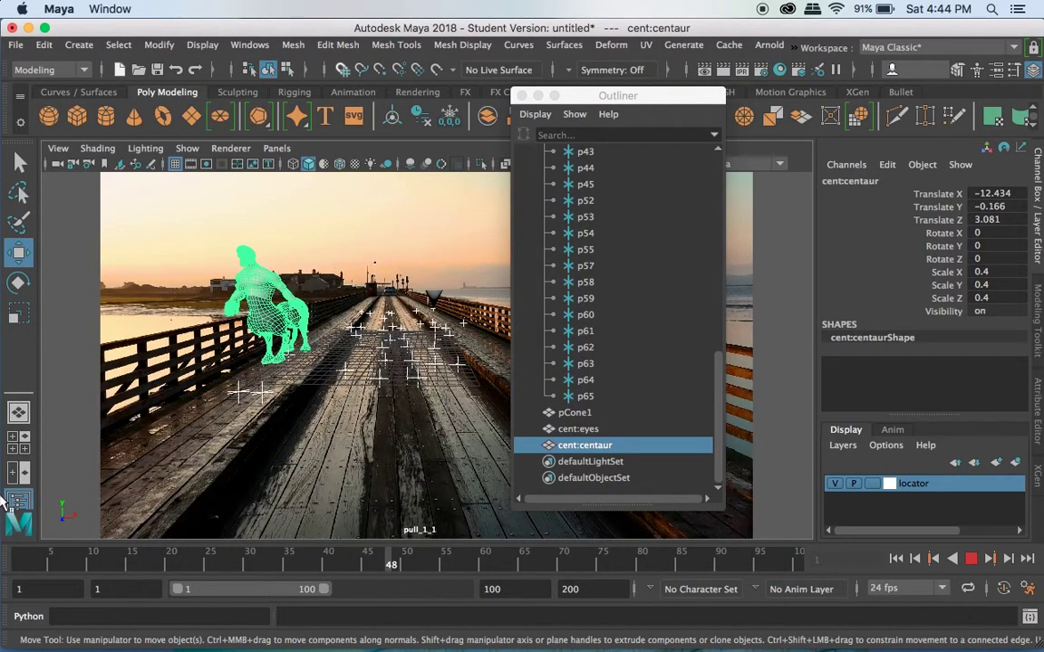
{"action": "left_click", "coordinate": [6, 560]}
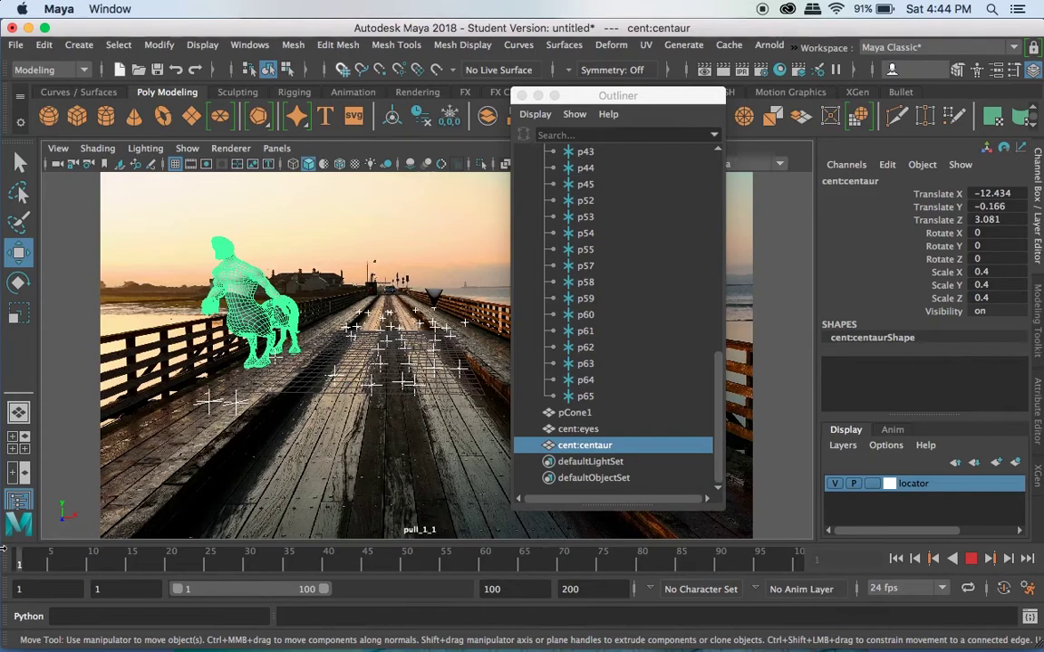
Close the Outliner, create a polygon plane and scale it to about 4.661 in X and 33.044 in Z.
{"action": "left_click", "coordinate": [522, 96]}
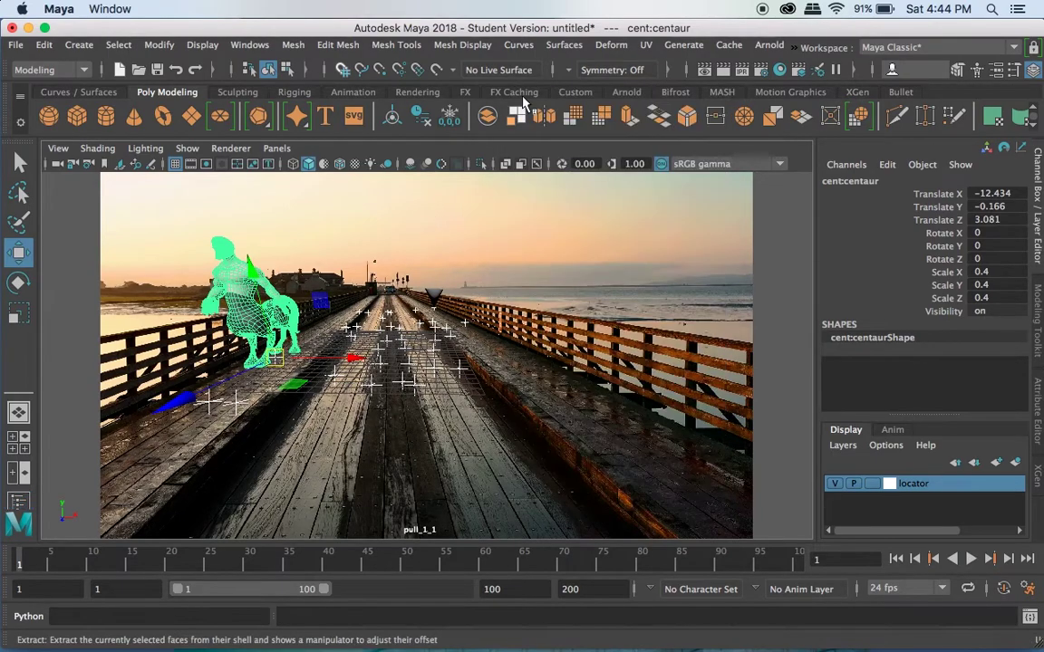
{"action": "left_click", "coordinate": [191, 115]}
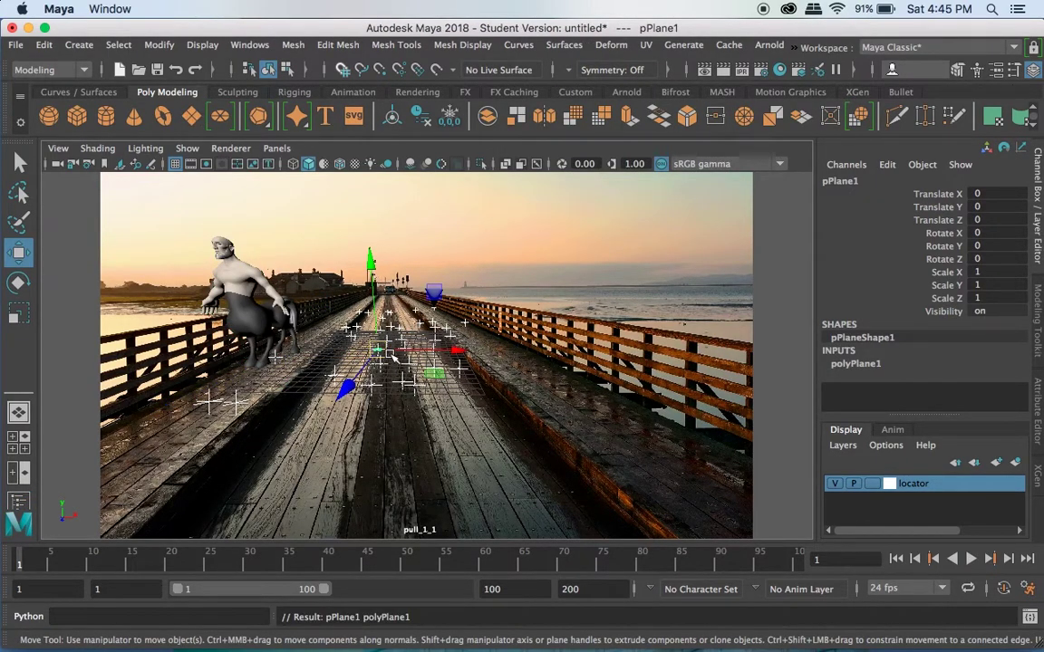
{"action": "key", "text": "r"}
{"action": "left_click_drag", "start_coordinate": [347, 388], "coordinate": [237, 453]}
{"action": "left_click_drag", "start_coordinate": [347, 389], "coordinate": [280, 532]}
{"action": "left_click_drag", "start_coordinate": [347, 388], "coordinate": [273, 495]}
{"action": "left_click_drag", "start_coordinate": [448, 353], "coordinate": [729, 351]}
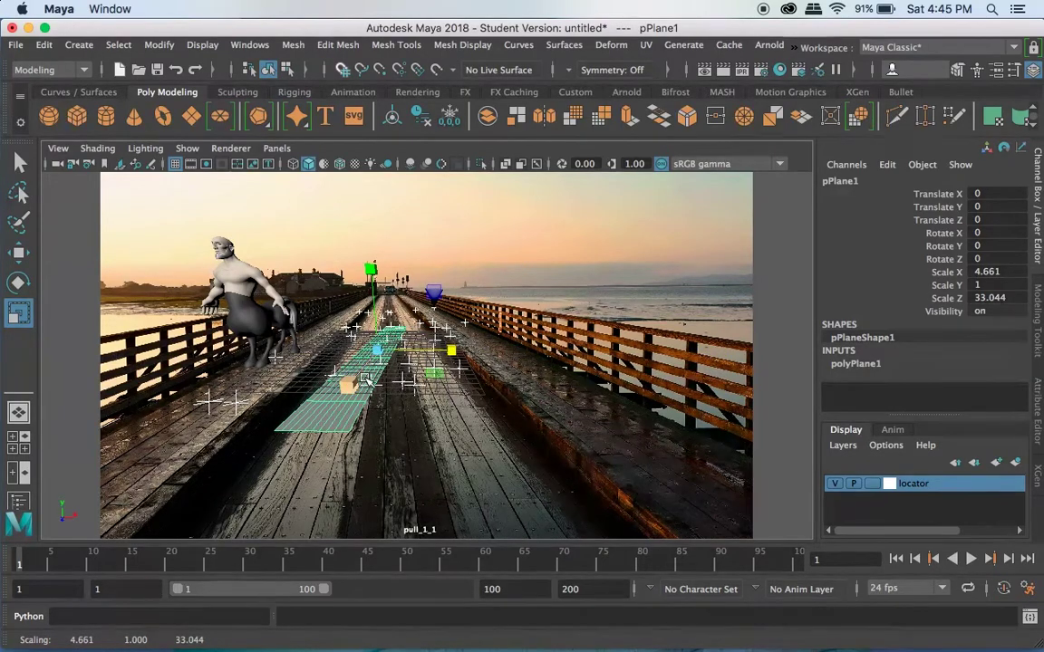
Align the plane with the pier's seaward walkway, rotating it to about 9.943 in Y and moving it to about 18.773 in X.
{"action": "key", "text": "e"}
{"action": "mouse_move", "coordinate": [370, 383]}
{"action": "left_mouse_down"}
{"action": "mouse_move", "coordinate": [385, 389]}
{"action": "mouse_move", "coordinate": [347, 386]}
{"action": "mouse_move", "coordinate": [373, 380]}
{"action": "left_mouse_up"}
{"action": "key", "text": "ctrl+z"}
{"action": "key", "text": "w"}
{"action": "left_click_drag", "start_coordinate": [458, 352], "coordinate": [582, 348]}
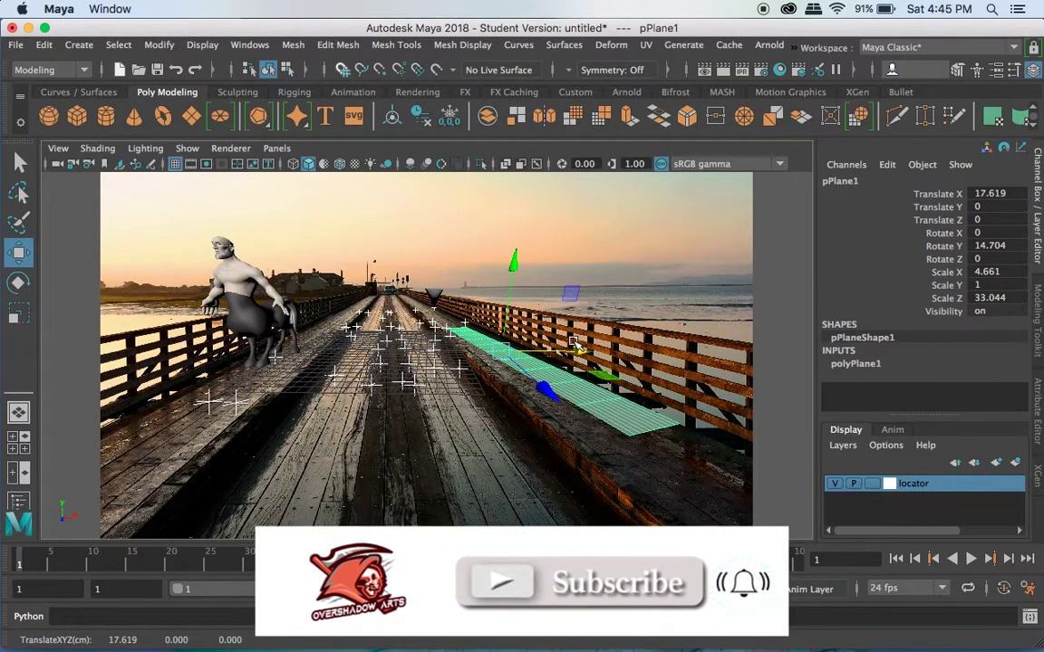
{"action": "key", "text": "e"}
{"action": "left_click_drag", "start_coordinate": [537, 383], "coordinate": [561, 352]}
{"action": "key", "text": "w"}
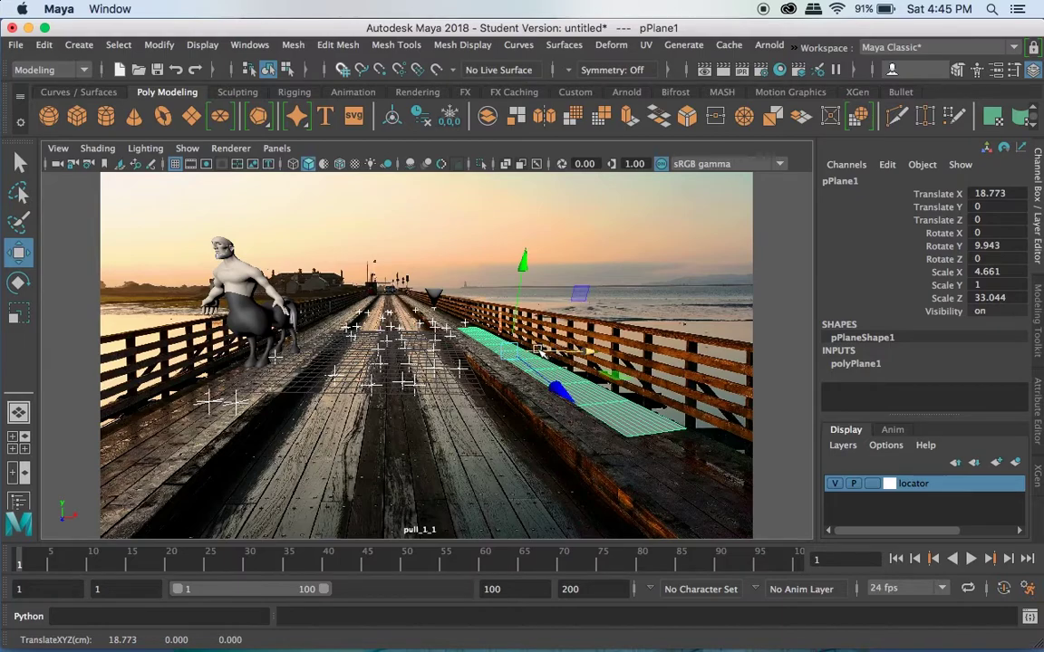
Widen the plane to about 8.584 in X and reposition it at about X 22.491, Y -3.56.
{"action": "key", "text": "r"}
{"action": "mouse_move", "coordinate": [567, 351]}
{"action": "left_mouse_down"}
{"action": "mouse_move", "coordinate": [638, 343]}
{"action": "mouse_move", "coordinate": [571, 360]}
{"action": "left_mouse_up"}
{"action": "key", "text": "w"}
{"action": "left_click_drag", "start_coordinate": [510, 271], "coordinate": [512, 297]}
{"action": "left_click_drag", "start_coordinate": [544, 375], "coordinate": [581, 361]}
{"action": "mouse_move", "coordinate": [548, 303]}
{"action": "left_mouse_down"}
{"action": "mouse_move", "coordinate": [550, 287]}
{"action": "mouse_move", "coordinate": [549, 307]}
{"action": "left_mouse_up"}
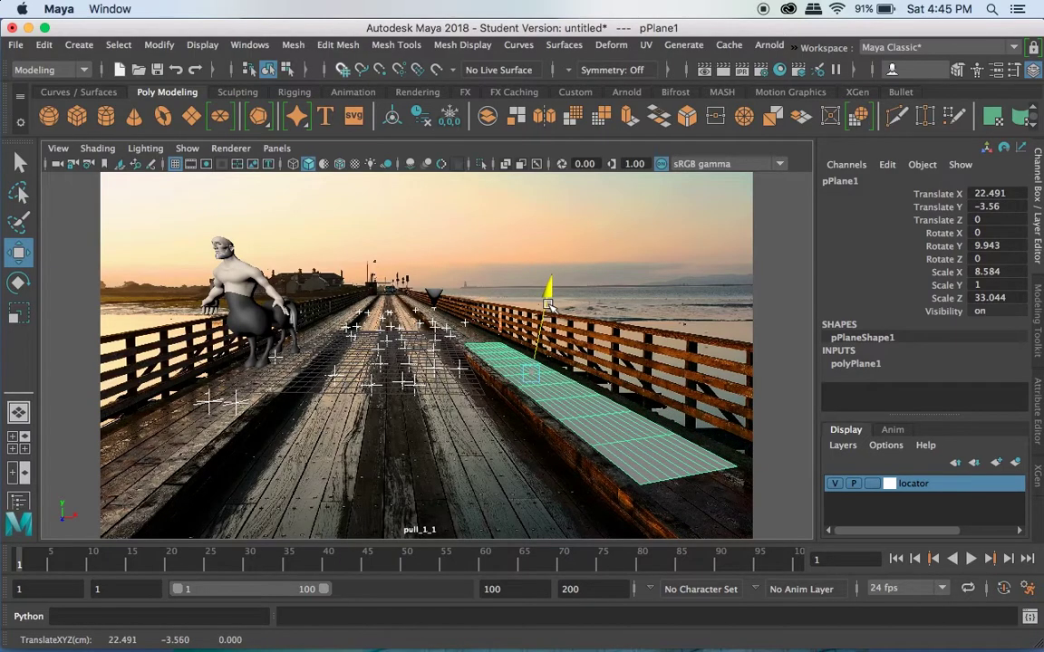
Widen the plane further to about 10.95 in X and fine-tune its position to about X 22.492, Y -3.356.
{"action": "left_click_drag", "start_coordinate": [598, 367], "coordinate": [623, 369]}
{"action": "key", "text": "r"}
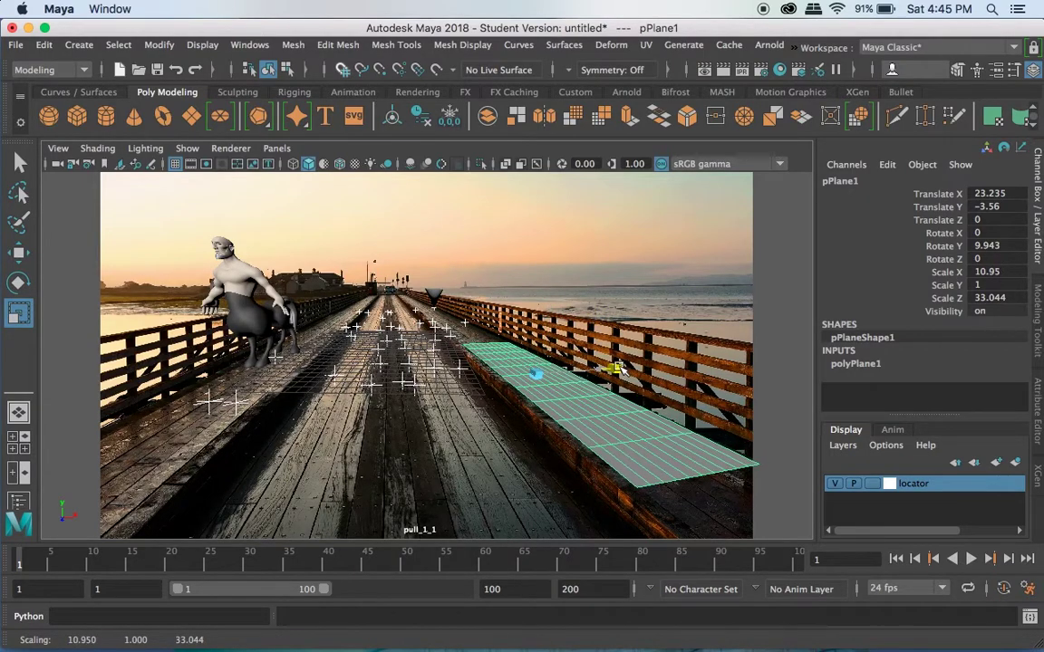
{"action": "key", "text": "w"}
{"action": "left_click_drag", "start_coordinate": [555, 310], "coordinate": [553, 301]}
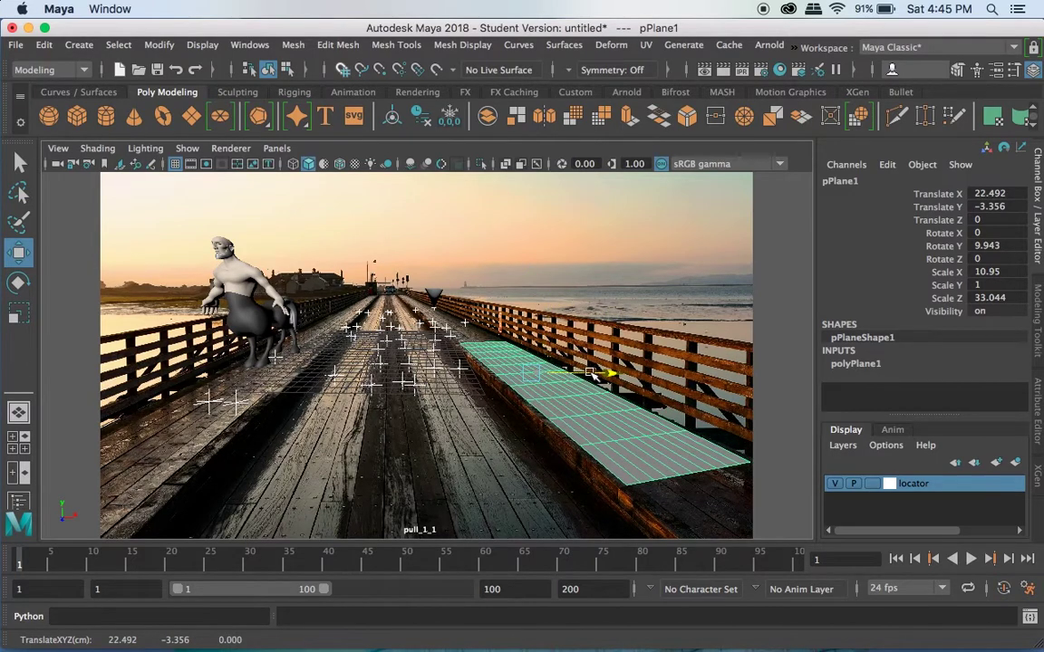
Lengthen the plane to about 132.139 in Z, shift it to about Z -2.292 and check the fit in playback.
{"action": "key", "text": "r"}
{"action": "left_click_drag", "start_coordinate": [602, 419], "coordinate": [759, 566]}
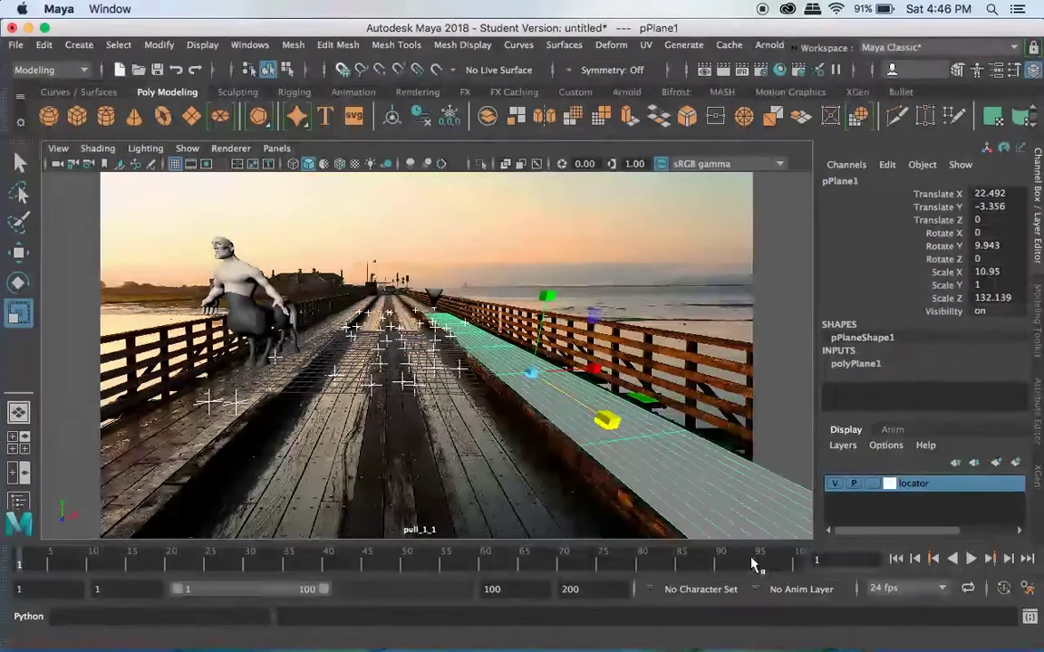
{"action": "key", "text": "w"}
{"action": "left_click_drag", "start_coordinate": [593, 424], "coordinate": [567, 416]}
{"action": "key", "text": "ctrl+z"}
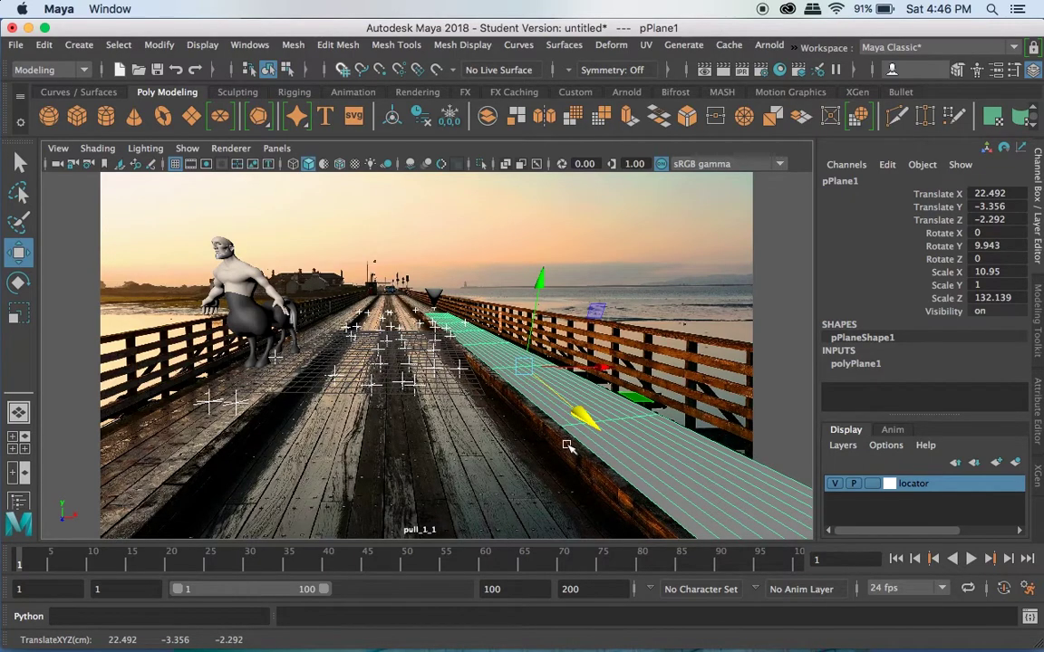
{"action": "key", "text": "alt+v"}
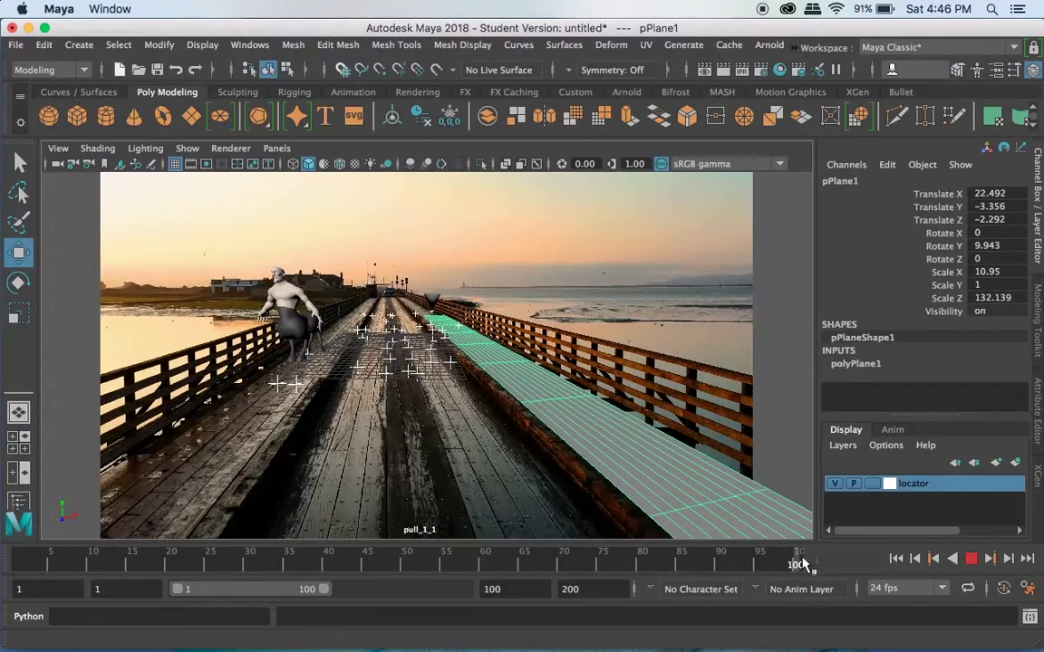
{"action": "key", "text": "Escape"}
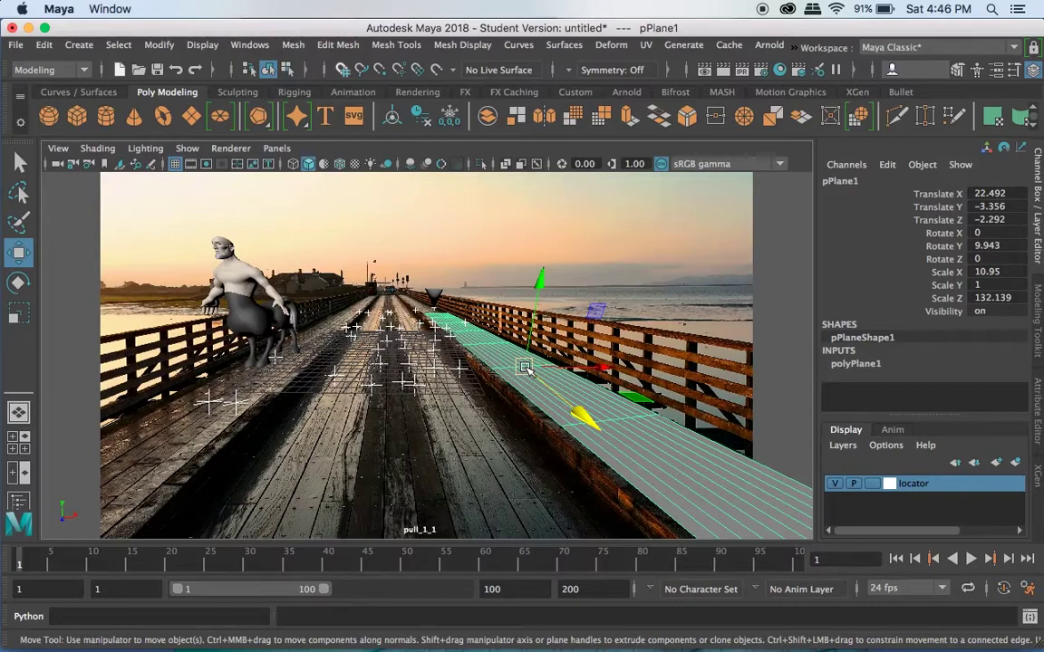
Move the plane's pivot near its far end and snap the plane by that pivot onto the nearby tracked locator.
{"action": "key", "text": "d"}
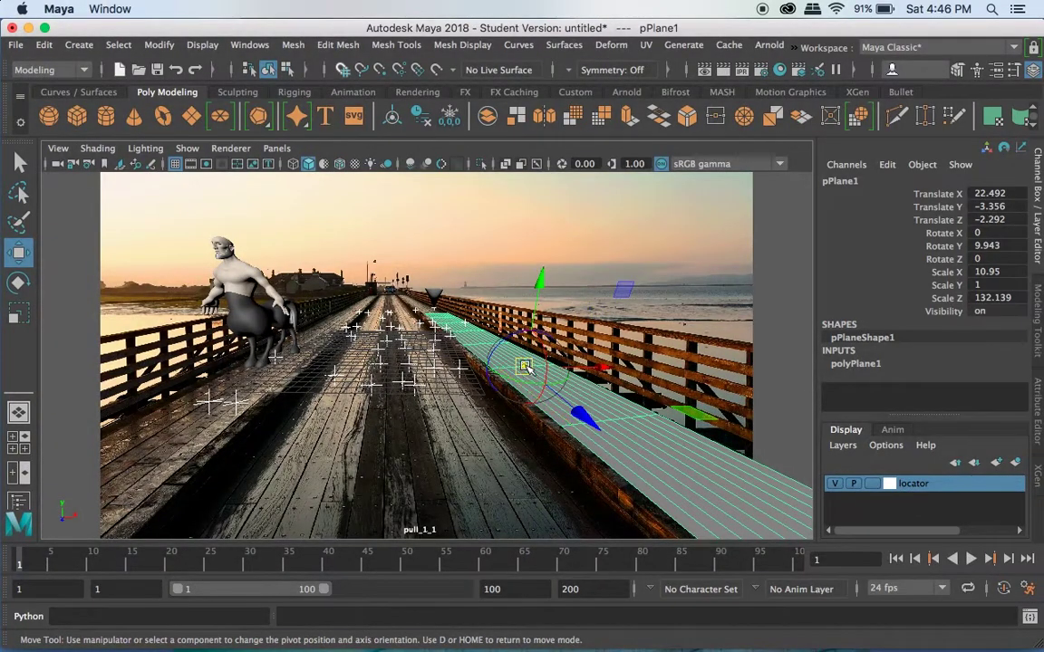
{"action": "left_click_drag", "start_coordinate": [525, 367], "coordinate": [439, 324]}
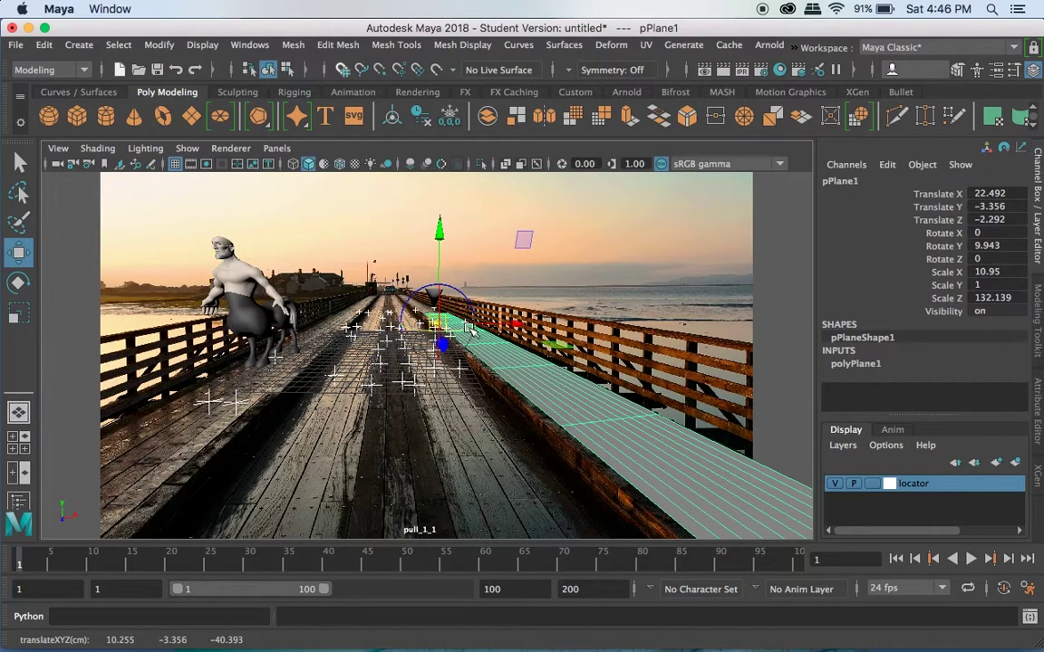
{"action": "key", "text": "d"}
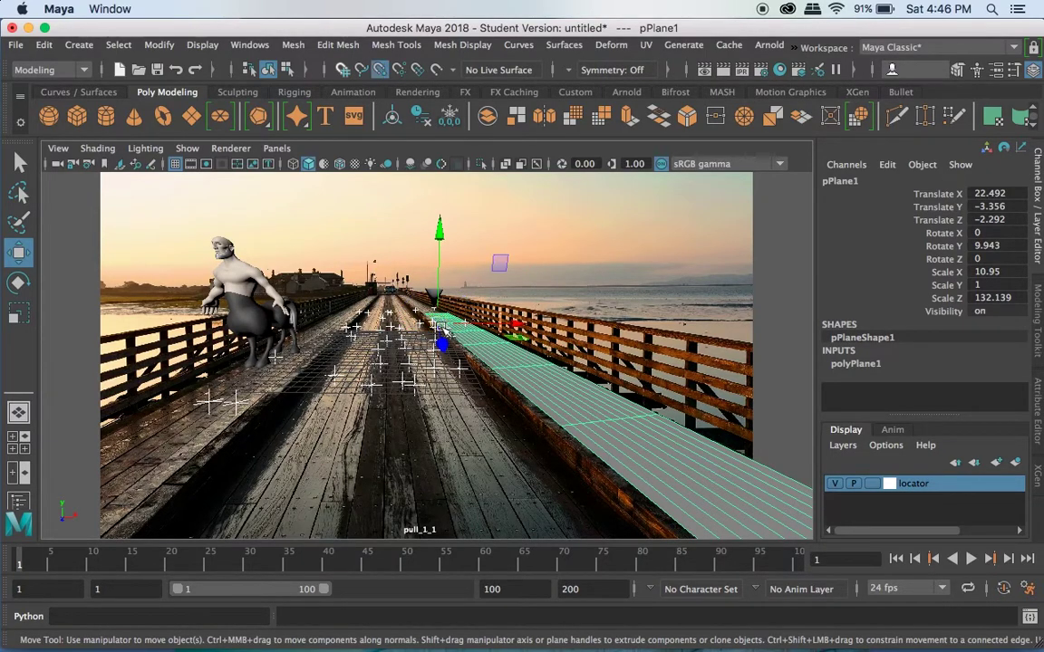
{"action": "left_click_drag", "start_coordinate": [439, 324], "coordinate": [440, 325]}
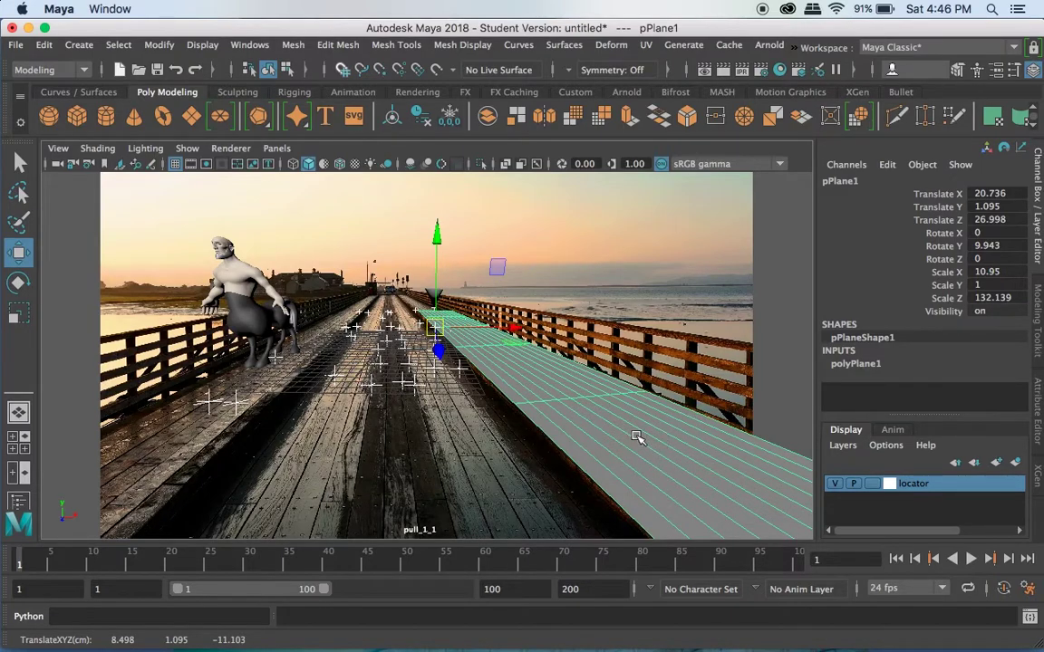
Narrow the plane to about 8.877 in X and move it to about 21.212 in X to follow the walkway's edge.
{"action": "key", "text": "e"}
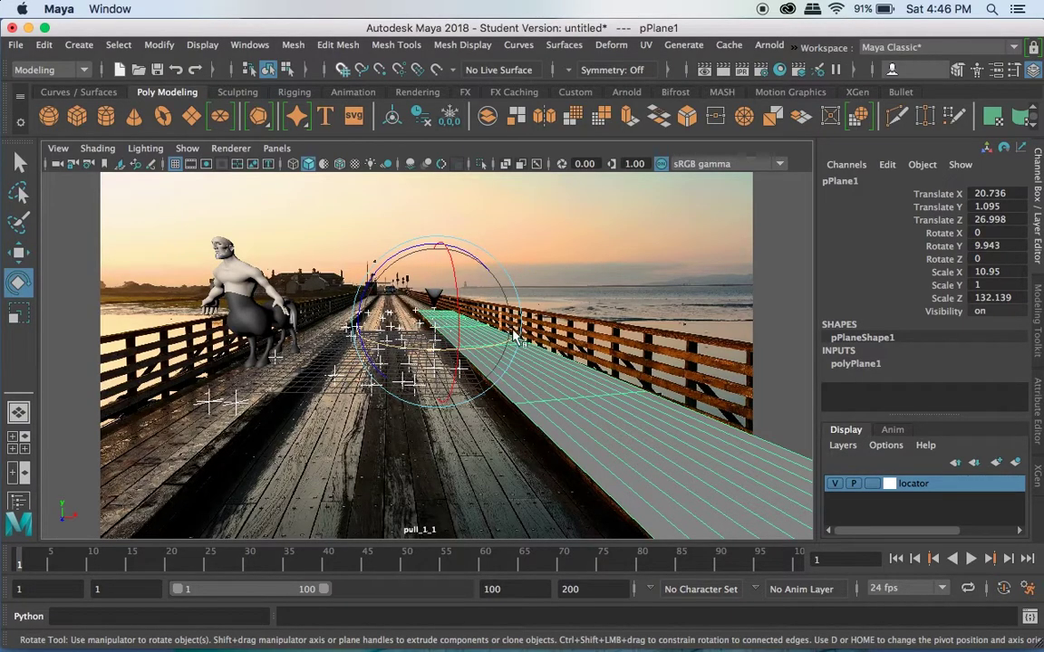
{"action": "key", "text": "w"}
{"action": "key", "text": "r"}
{"action": "left_click_drag", "start_coordinate": [510, 329], "coordinate": [517, 332]}
{"action": "key", "text": "w"}
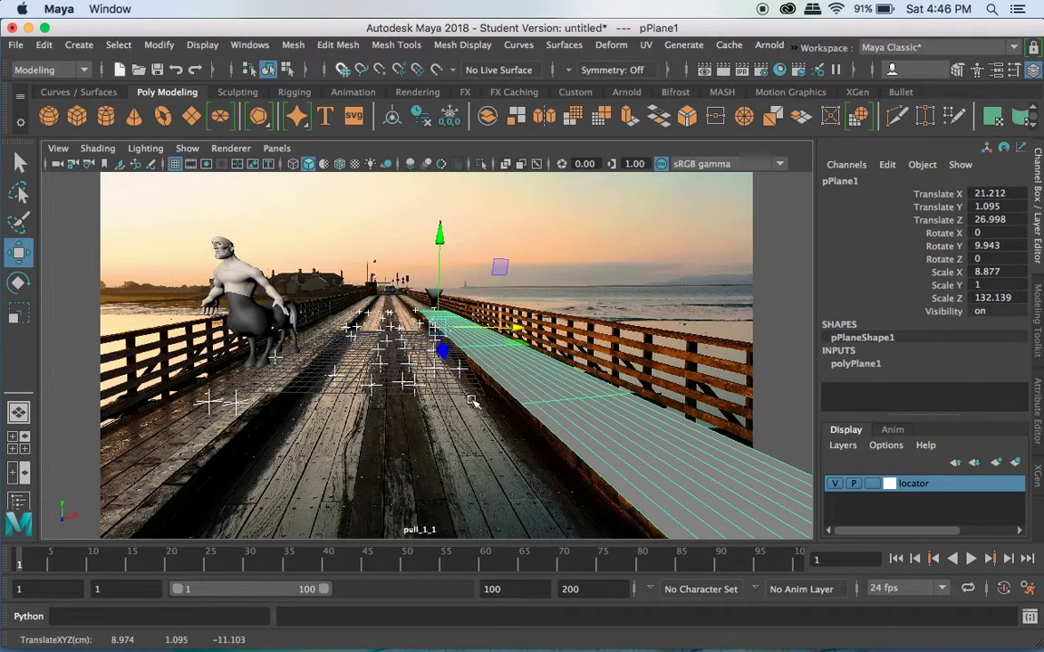
Play and scrub through the shot to check how the plane sticks to the walkway, then return to frame 1.
{"action": "scroll", "coordinate": [373, 446], "scroll_direction": "down", "scroll_amount": 3}
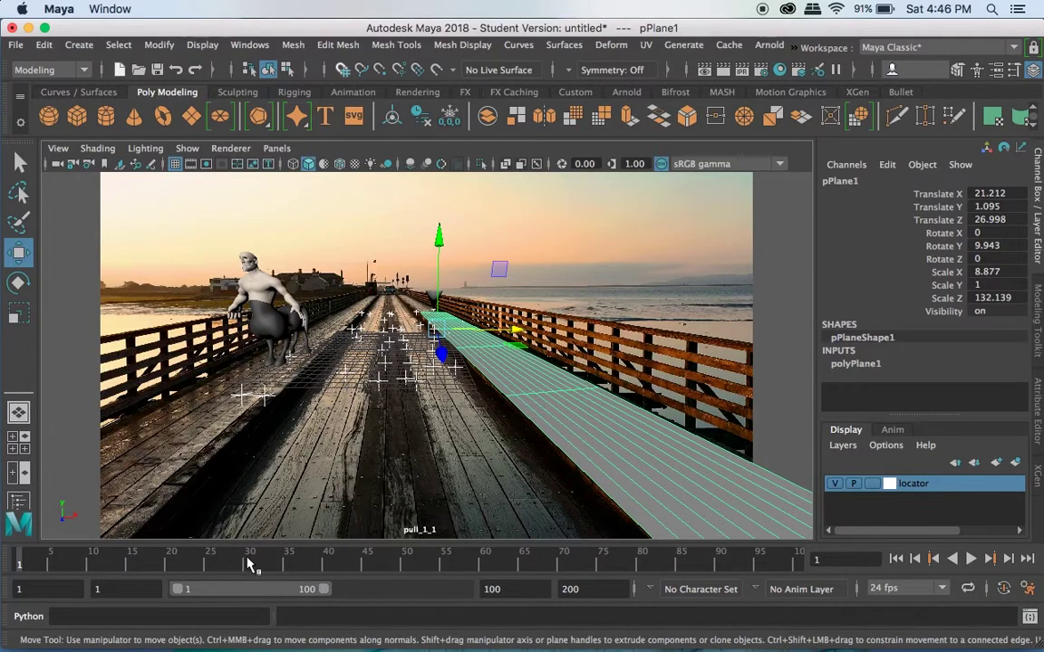
{"action": "key", "text": "alt+v"}
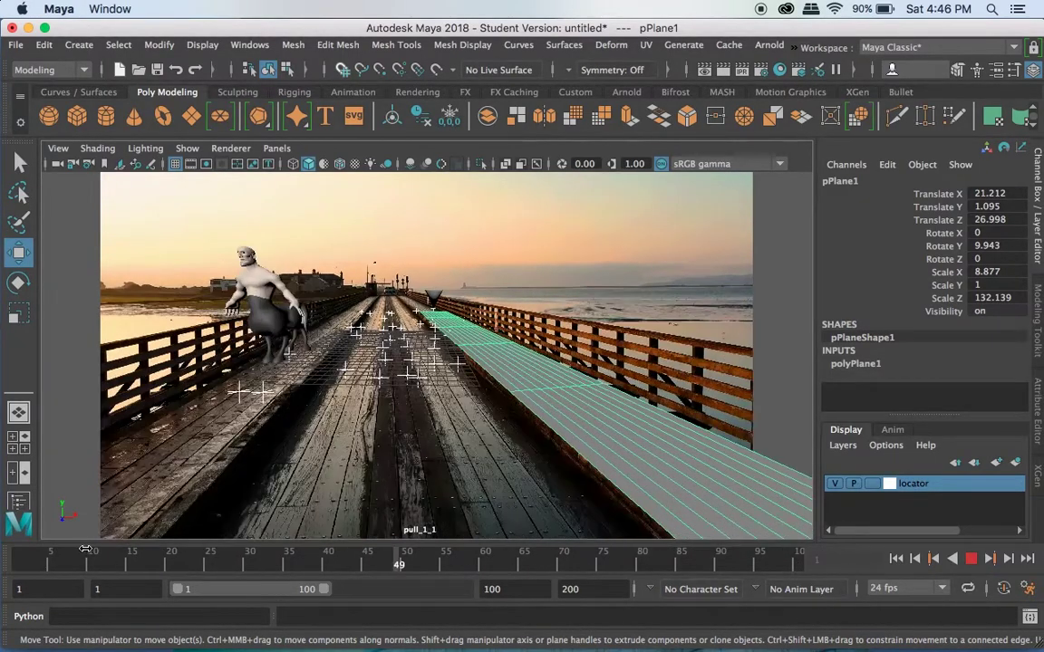
{"action": "left_click_drag", "start_coordinate": [58, 547], "coordinate": [3, 528]}
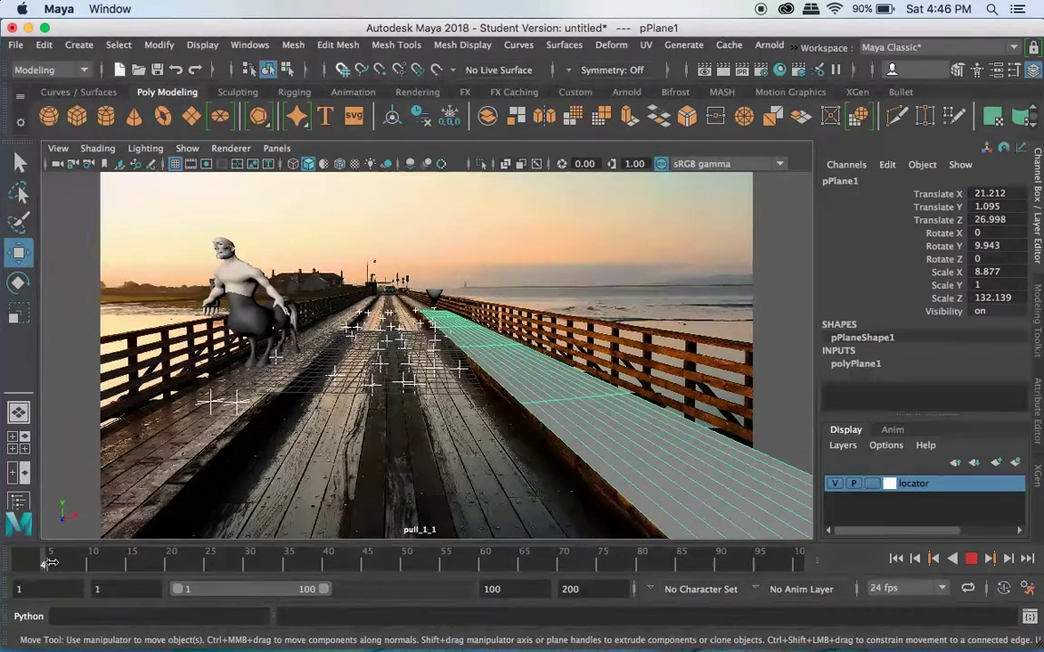
{"action": "left_click_drag", "start_coordinate": [485, 550], "coordinate": [13, 547]}
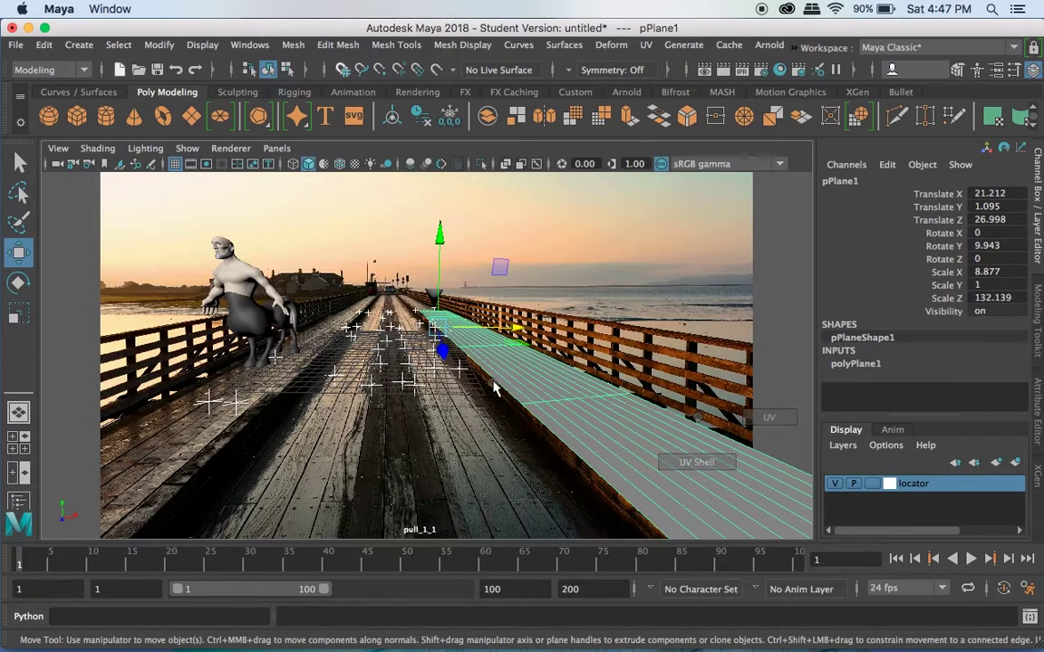
Extrude an inner edge of the plane down to about Y -1 and across the central planks to about X -5.006.
{"action": "right_click", "coordinate": [509, 380]}
{"action": "right_click_drag", "start_coordinate": [509, 378], "coordinate": [416, 113]}
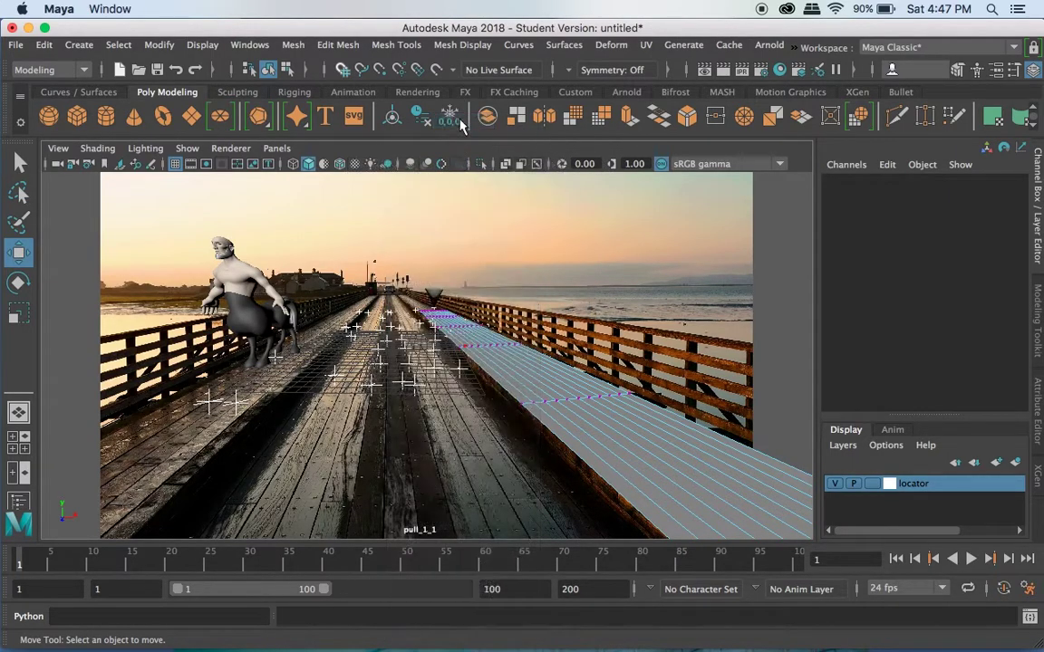
{"action": "left_click", "coordinate": [486, 359]}
{"action": "left_click_drag", "start_coordinate": [486, 295], "coordinate": [488, 310], "text": "shift"}
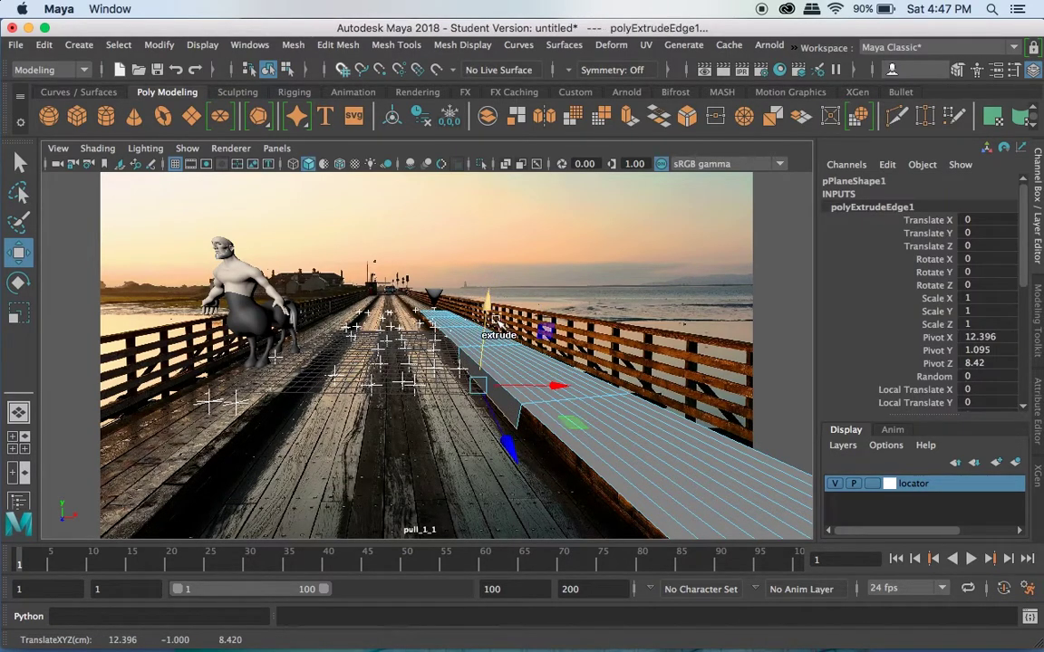
{"action": "left_click_drag", "start_coordinate": [499, 385], "coordinate": [378, 397], "text": "shift"}
Extrude the edge up to about Y 0.784 and outward beneath the centaur to about X -13.424.
{"action": "left_click_drag", "start_coordinate": [293, 315], "coordinate": [289, 297], "text": "shift"}
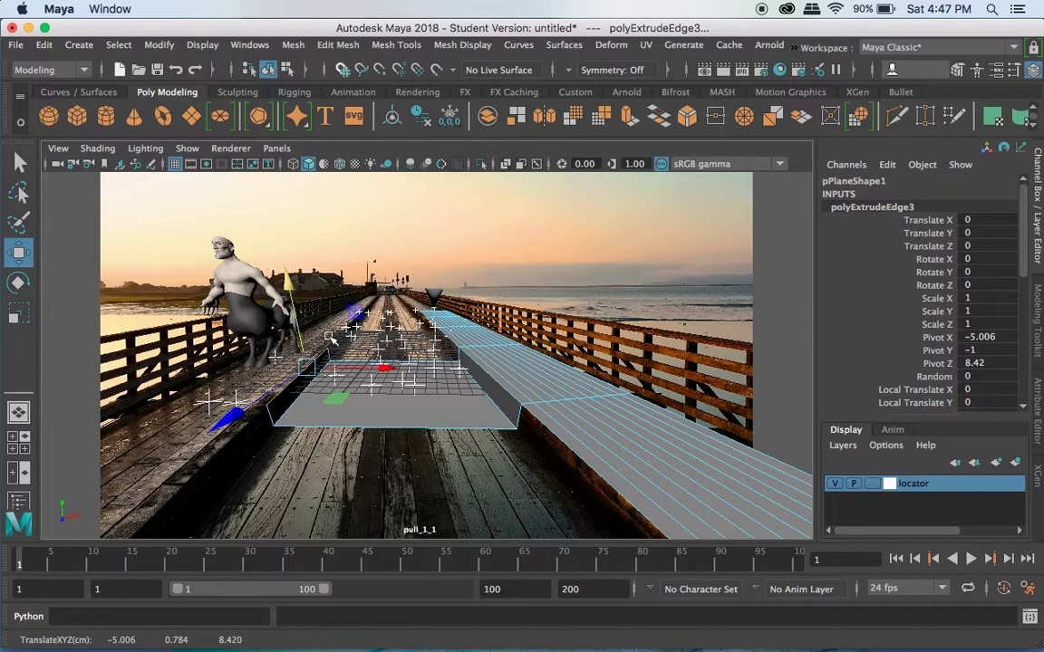
{"action": "left_click_drag", "start_coordinate": [373, 368], "coordinate": [288, 368], "text": "shift"}
{"action": "left_click", "coordinate": [422, 412]}
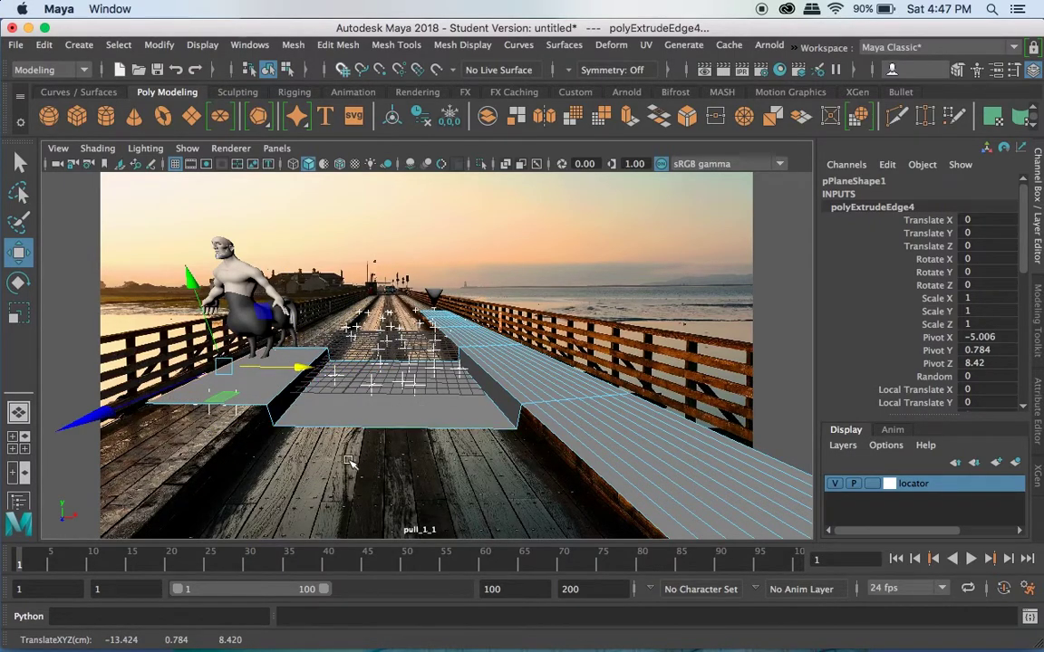
Play the shot to check how the extruded pier geometry follows the footage, and stop playback.
{"action": "key", "text": "alt+v"}
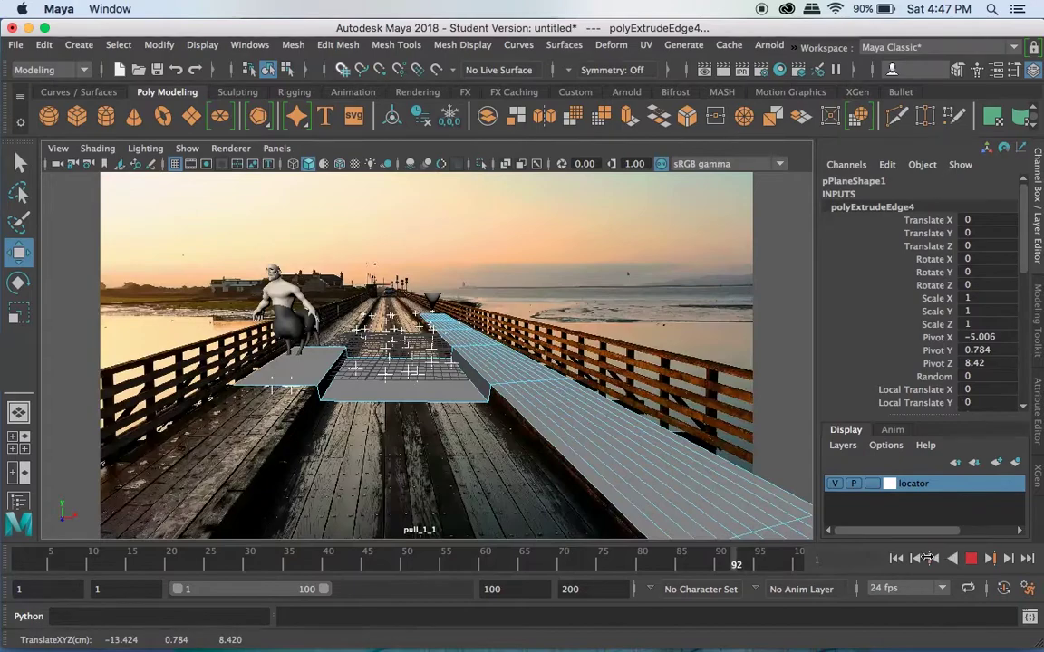
{"action": "key", "text": "Escape"}
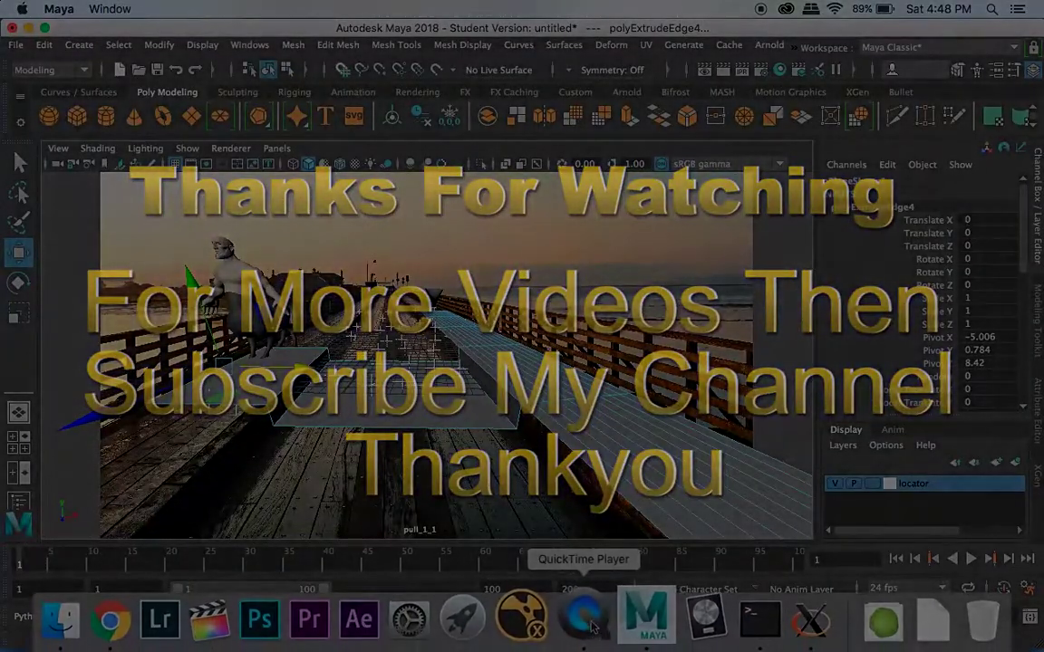
{"action": "right_click", "coordinate": [584, 620]}
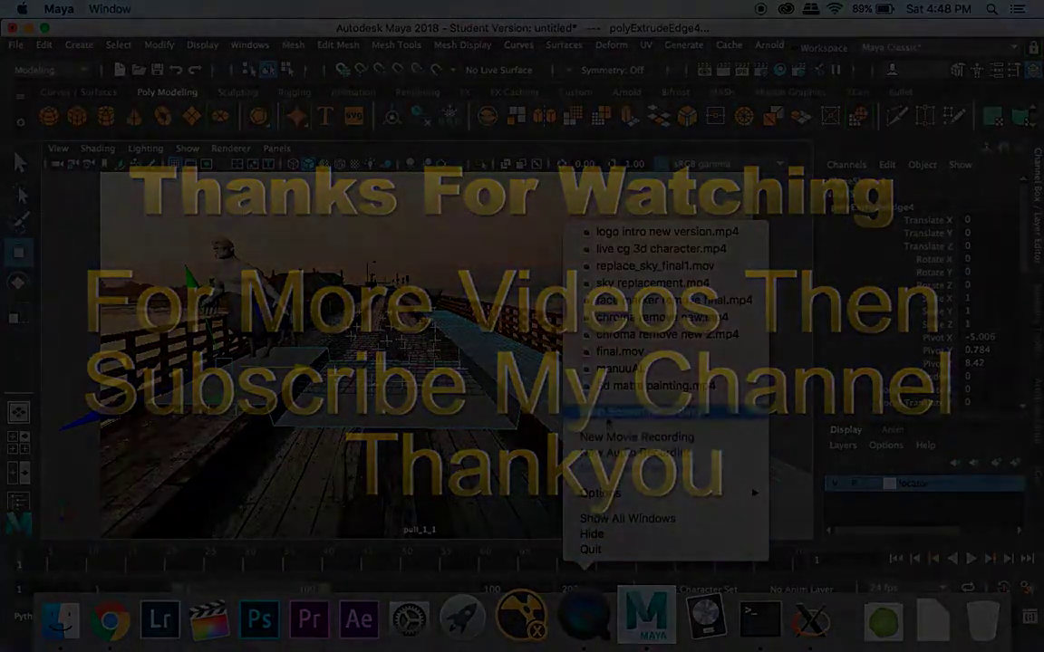